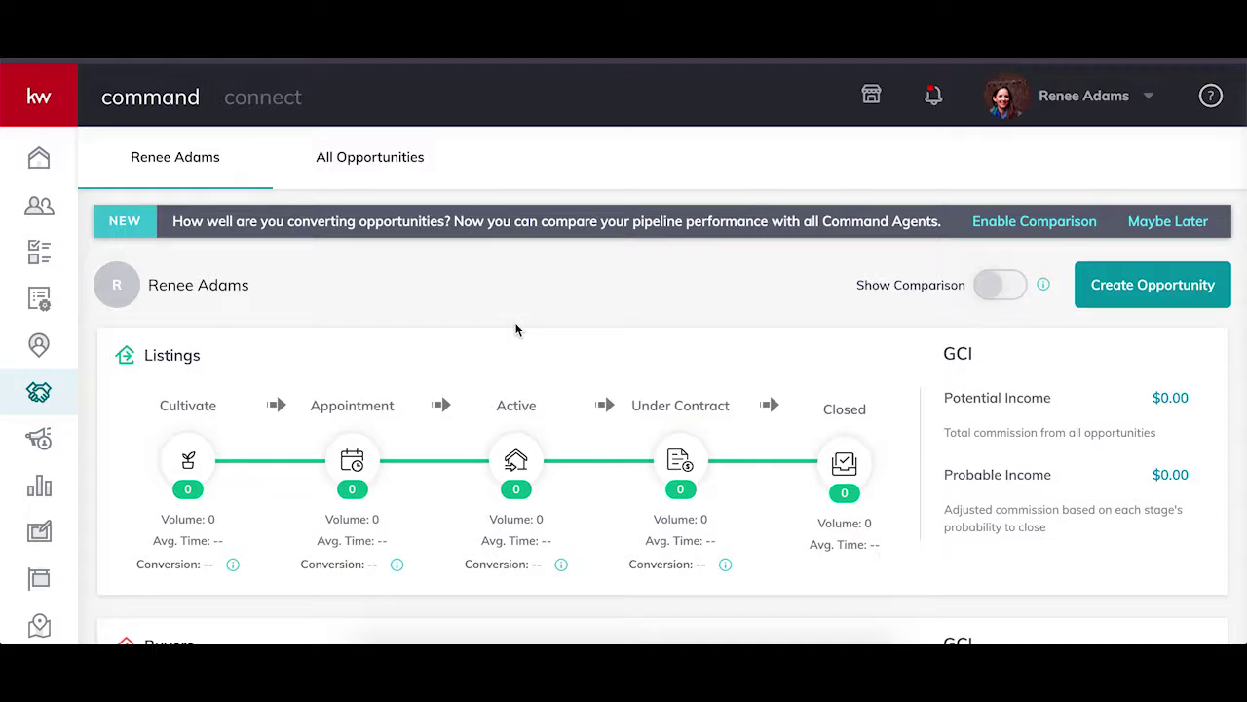
Open the Active stage board of the Listings pipeline.
scroll(516, 329, down, 4)
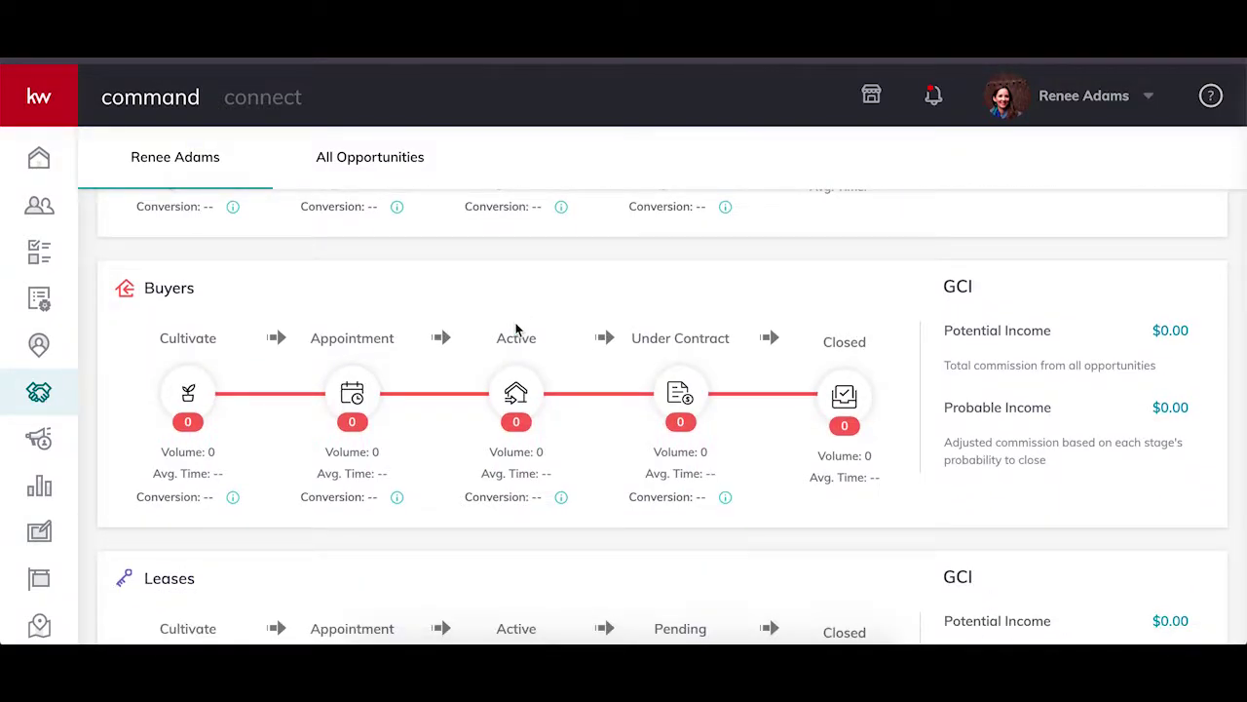
scroll(516, 329, up, 3)
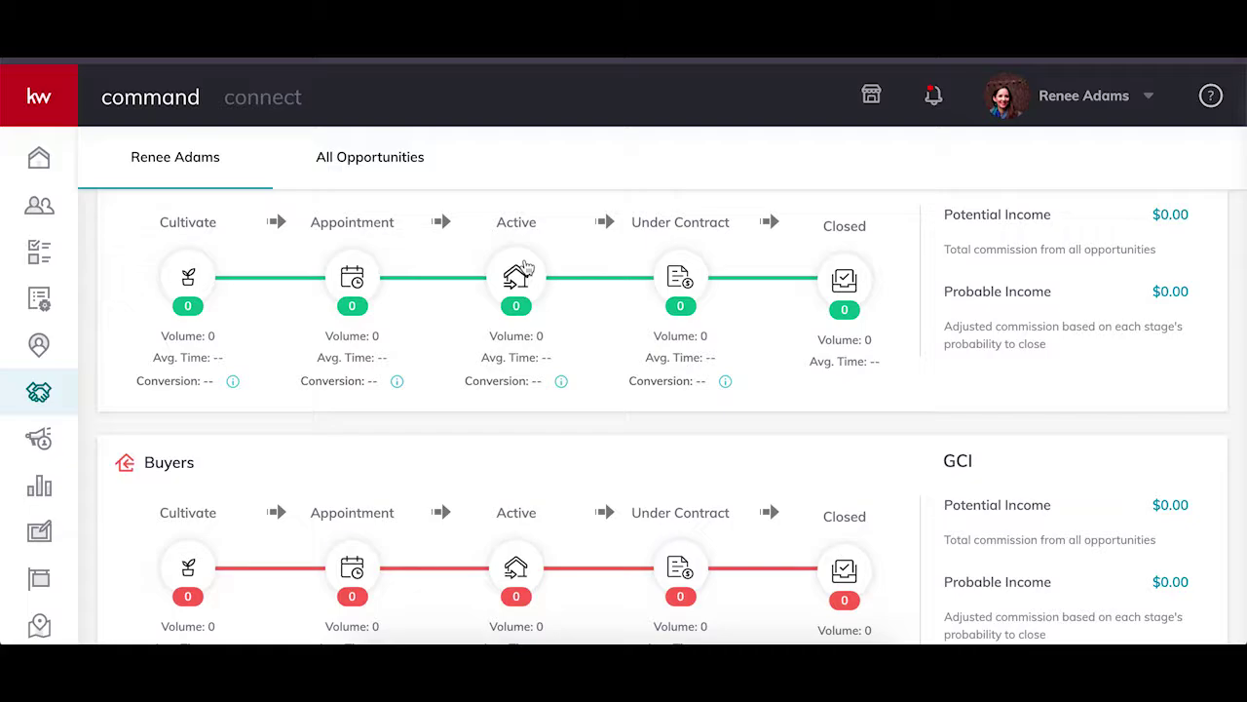
click(523, 267)
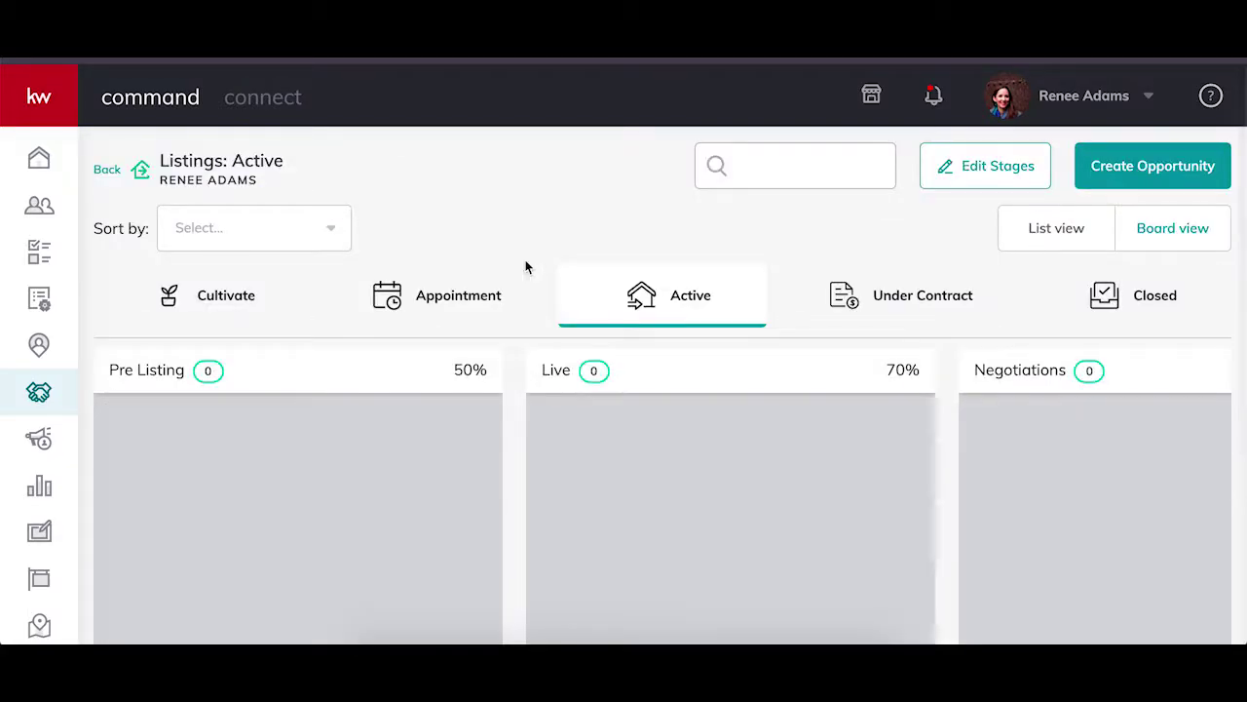
Start a new Listing opportunity and pick the client contact, which auto-fills the opportunity name.
click(1178, 187)
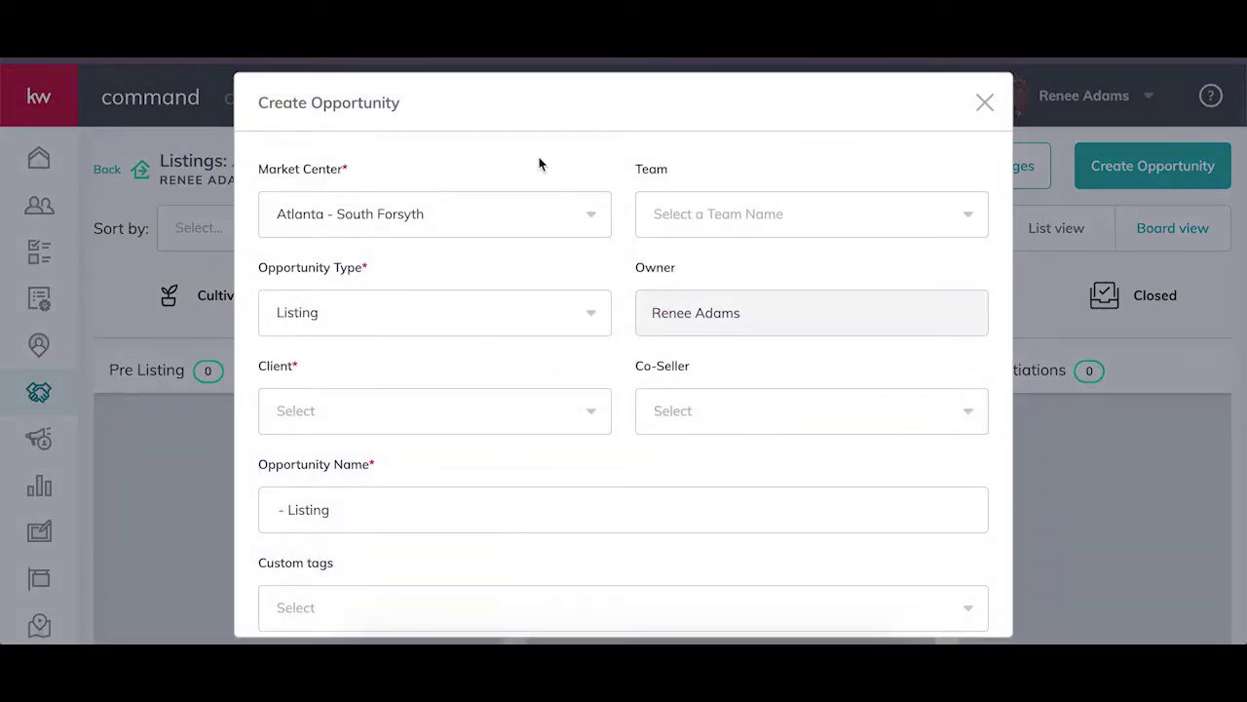
scroll(531, 355, down, 1)
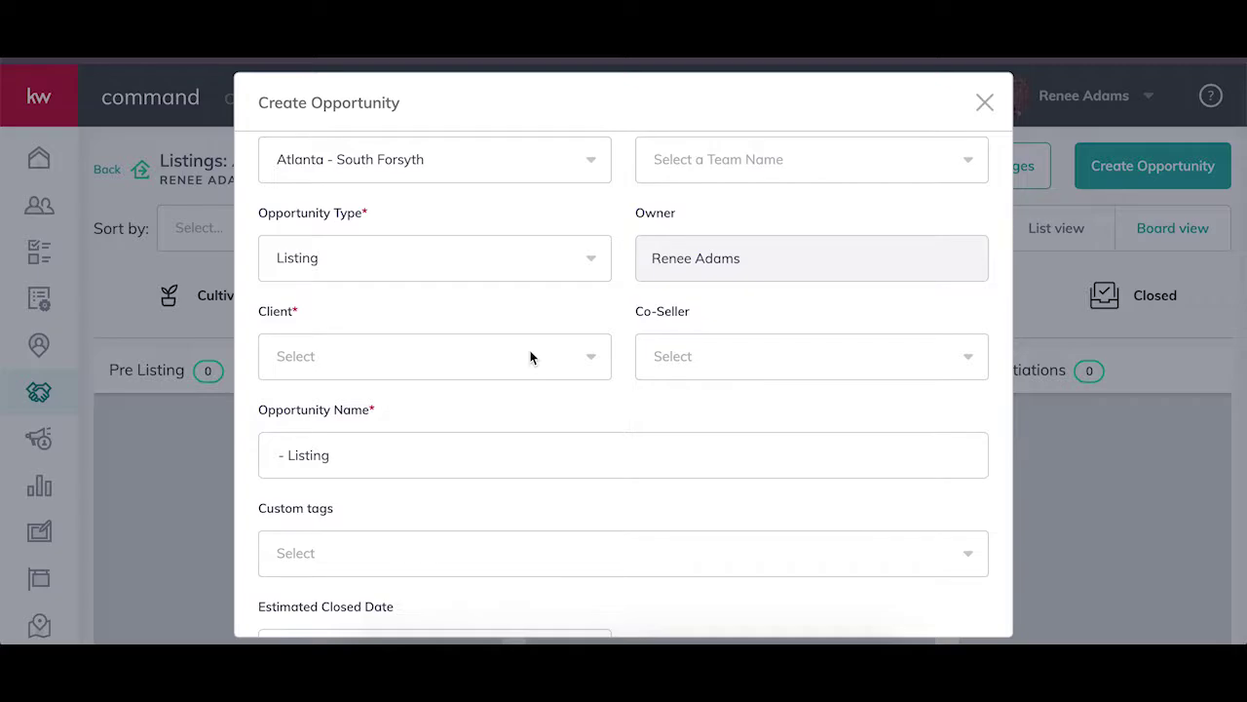
click(530, 357)
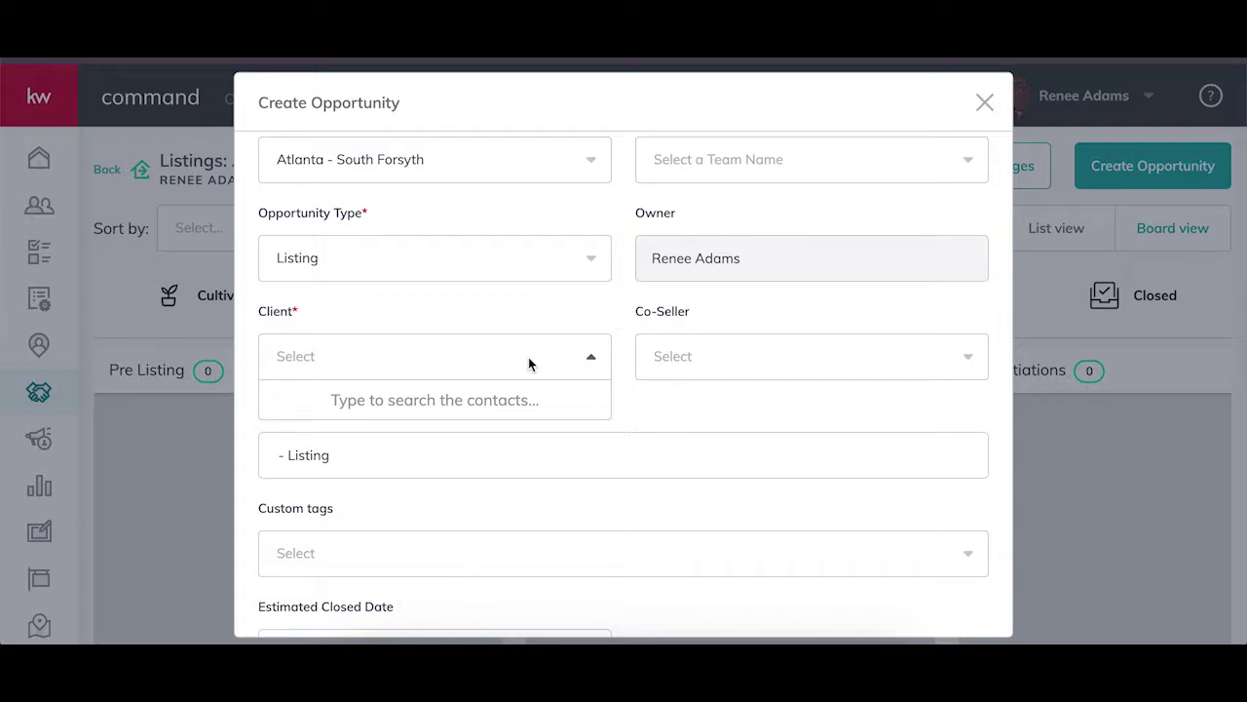
text(Ren)
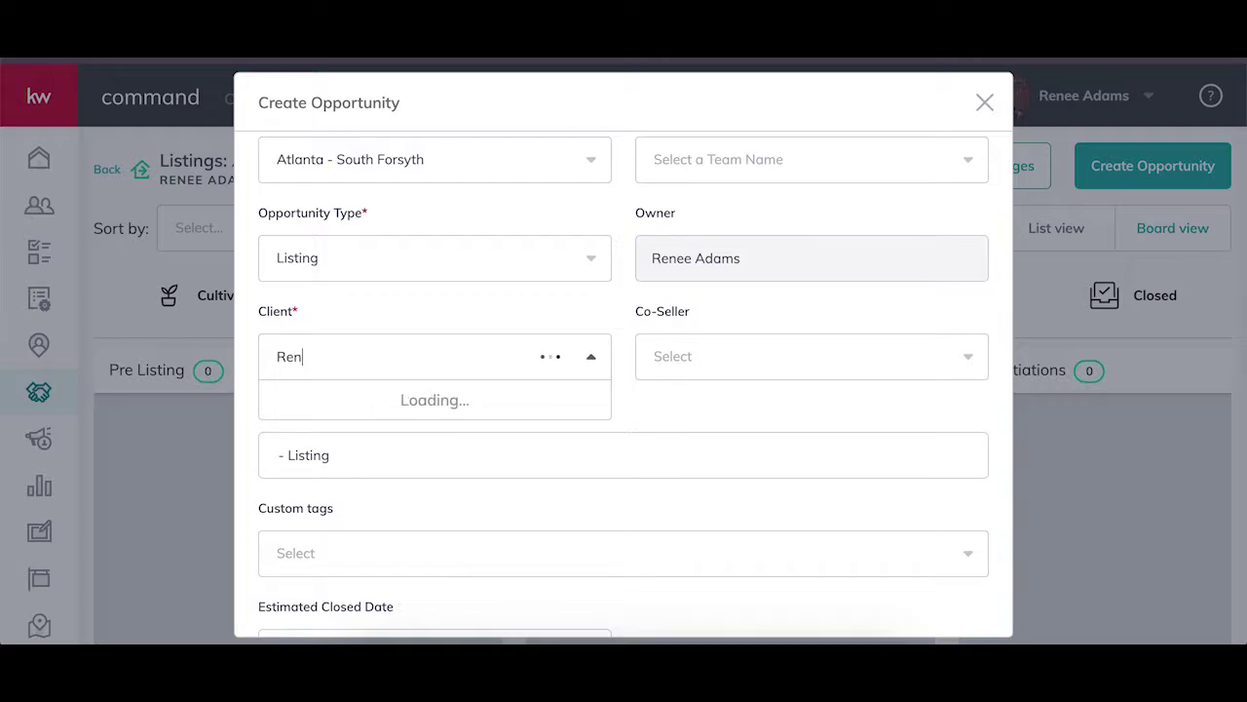
text(ee)
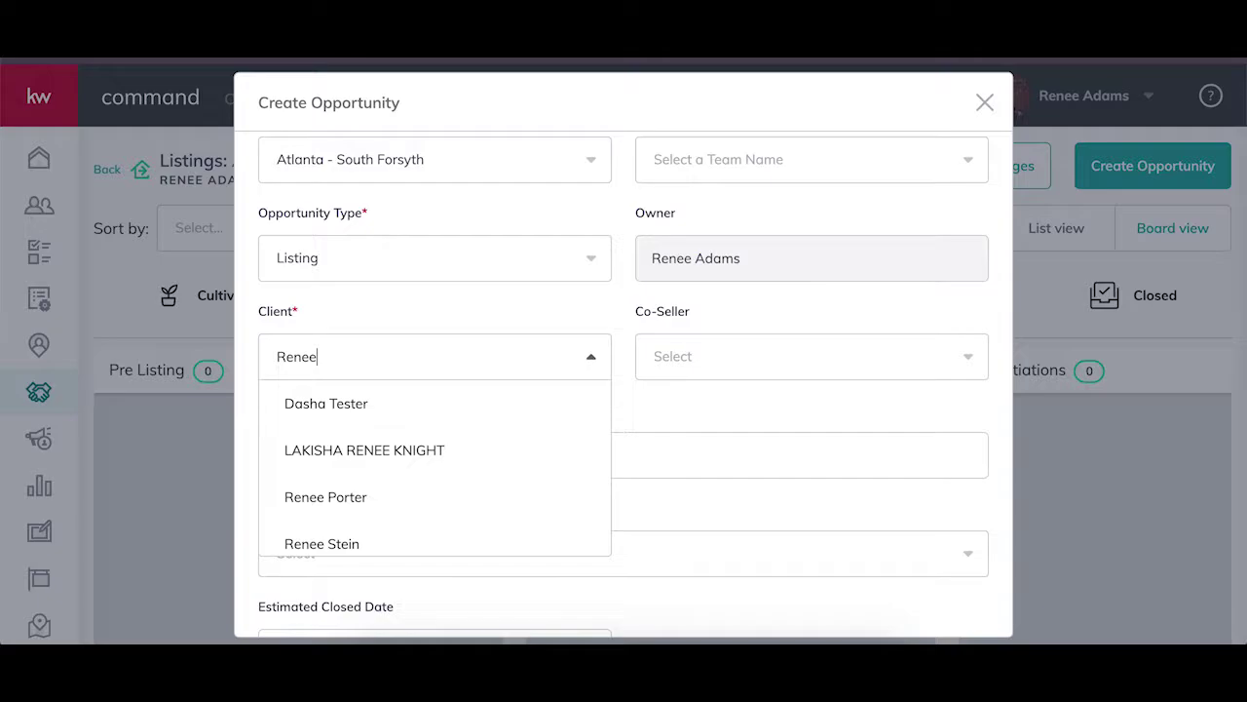
click(446, 408)
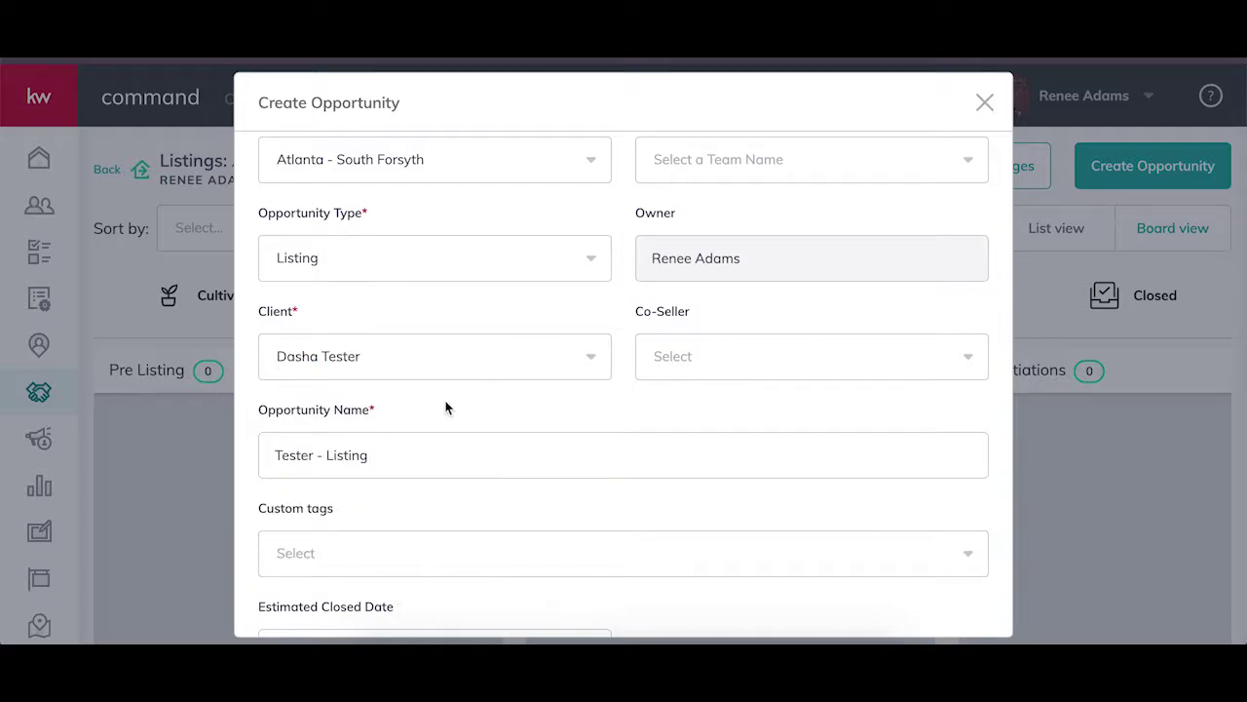
scroll(451, 454, down, 3)
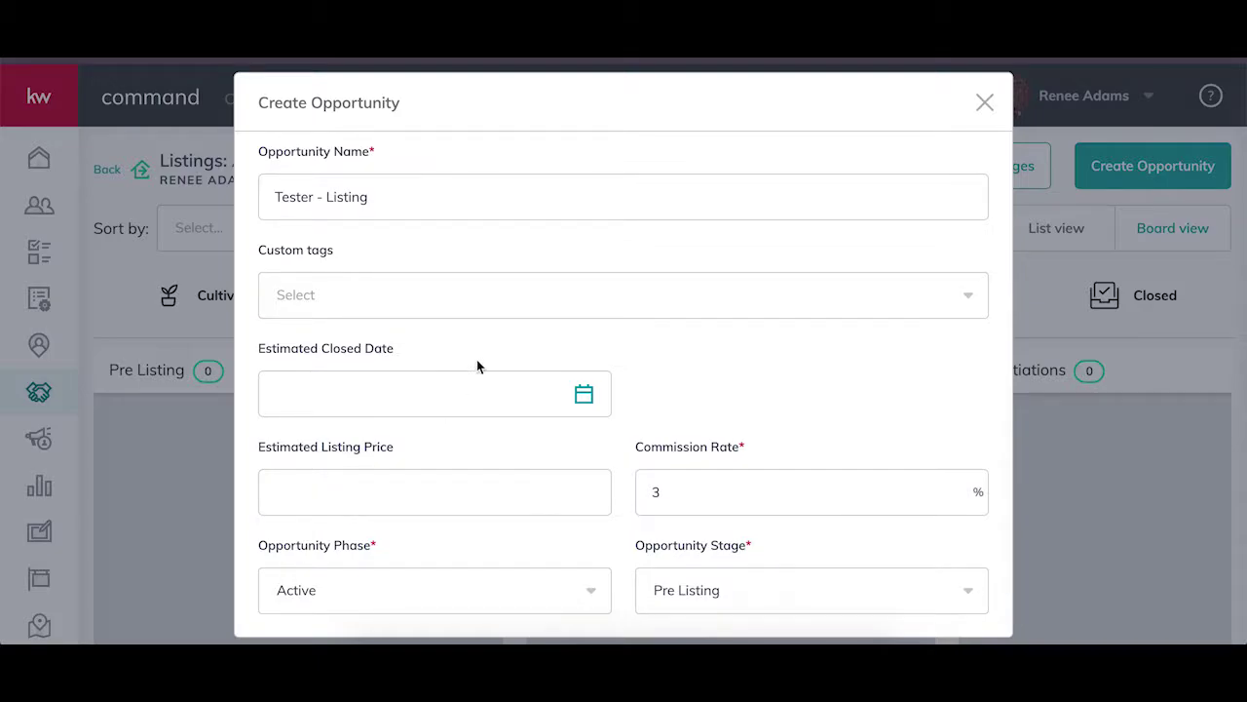
scroll(502, 456, up, 3)
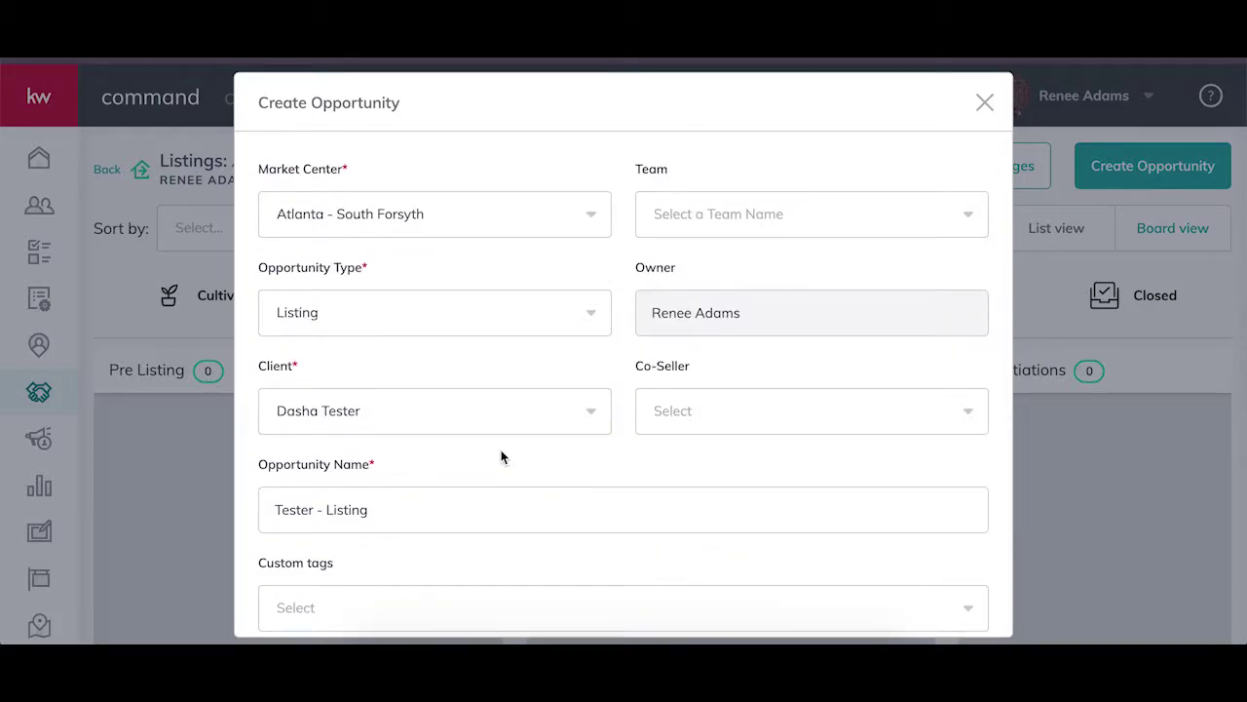
click(737, 206)
Enter 500000 as the estimated listing price.
click(737, 206)
scroll(524, 364, down, 3)
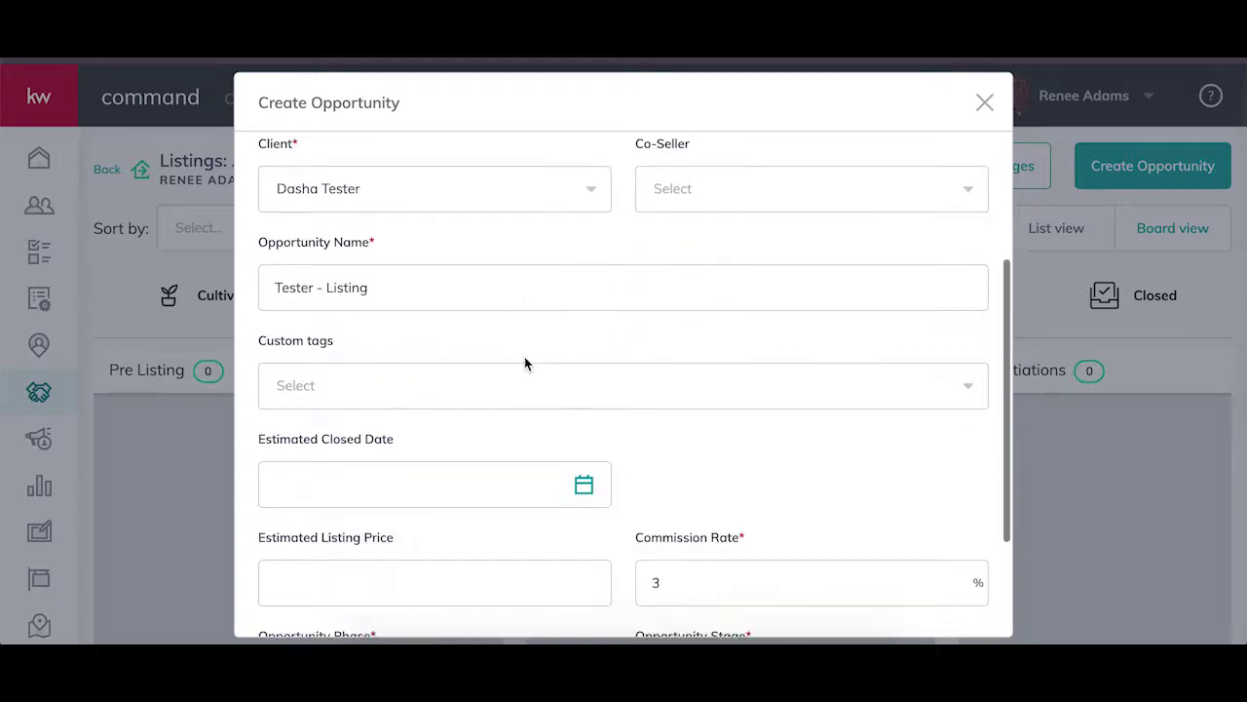
scroll(524, 364, up, 2)
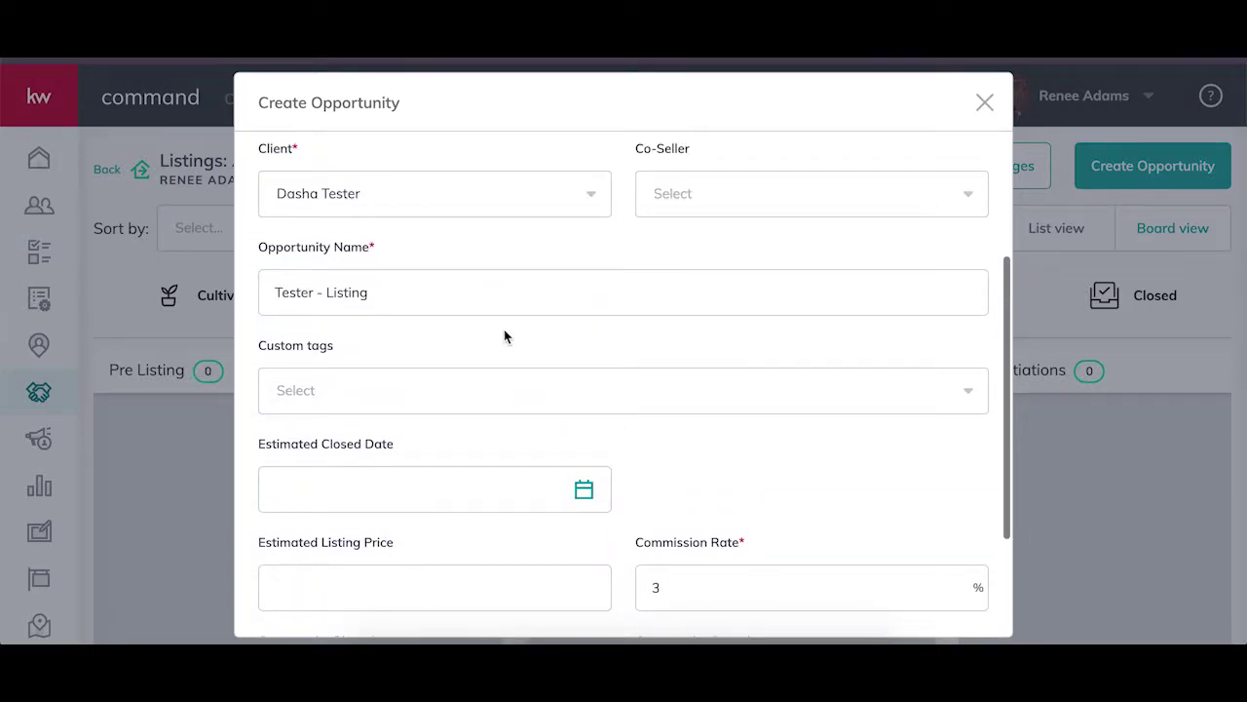
scroll(504, 337, down, 3)
scroll(504, 337, down, 1)
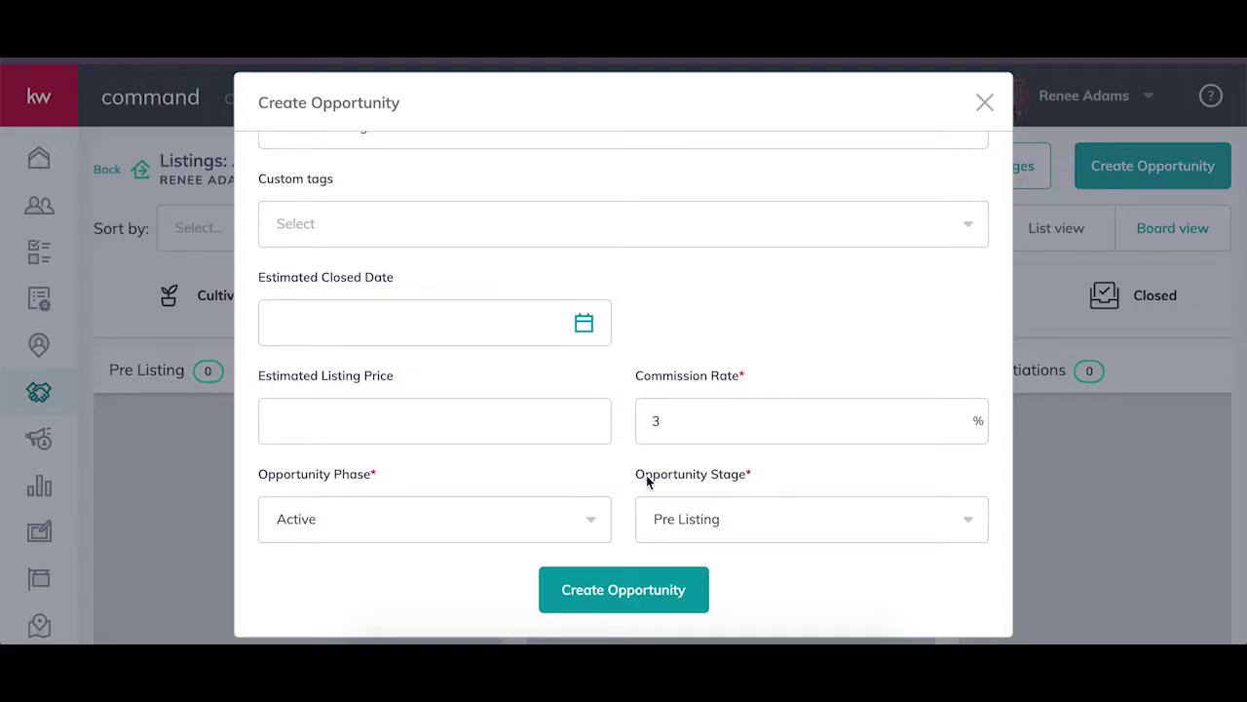
click(529, 431)
text(5000000)
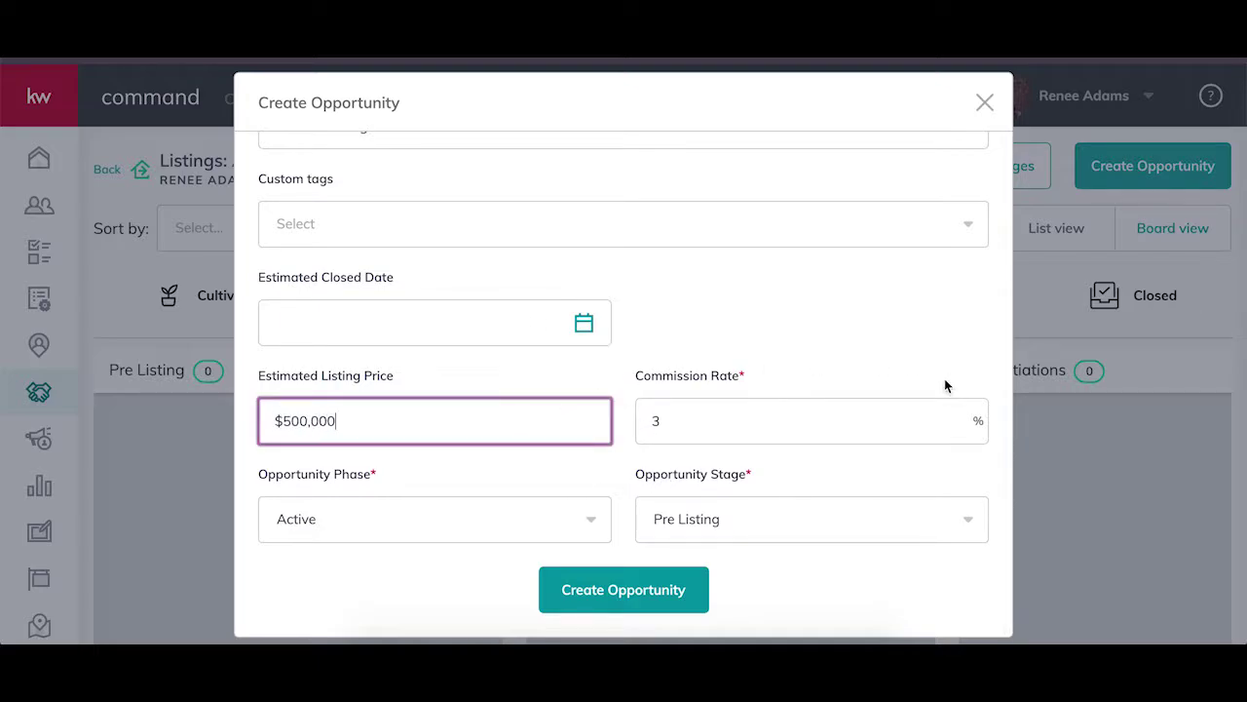
Set the opportunity stage to Negotiations and create the opportunity.
click(551, 529)
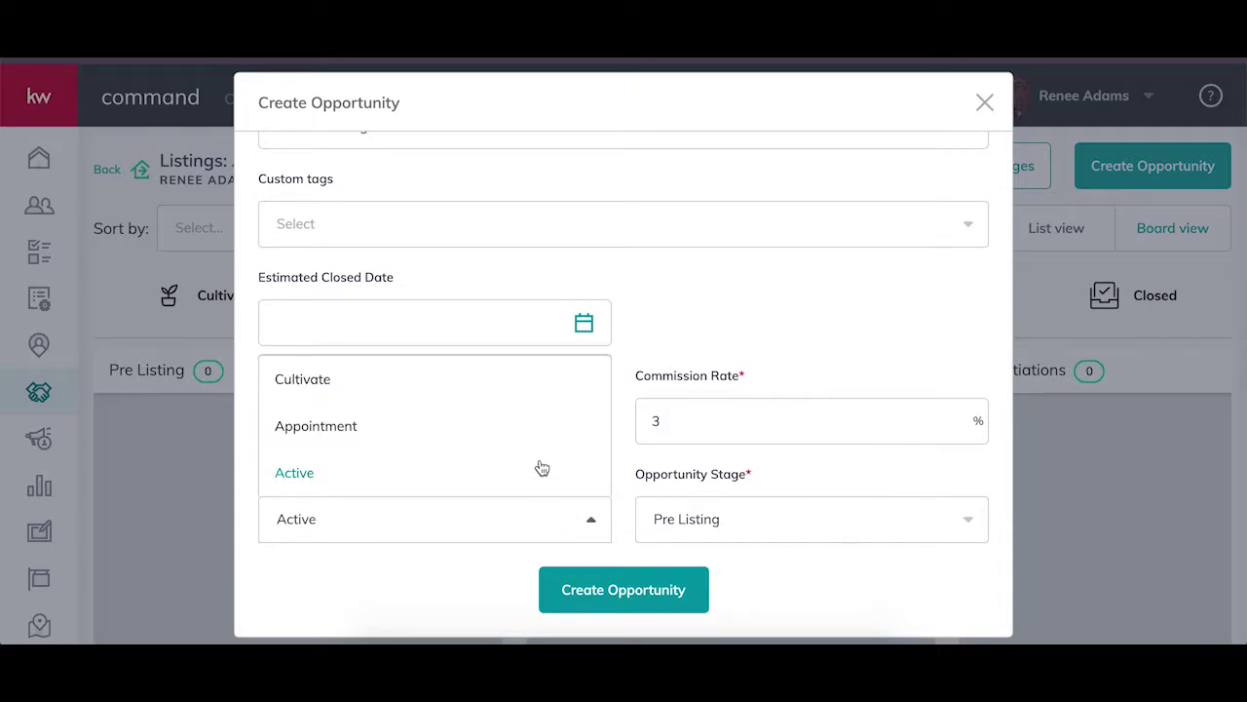
click(742, 538)
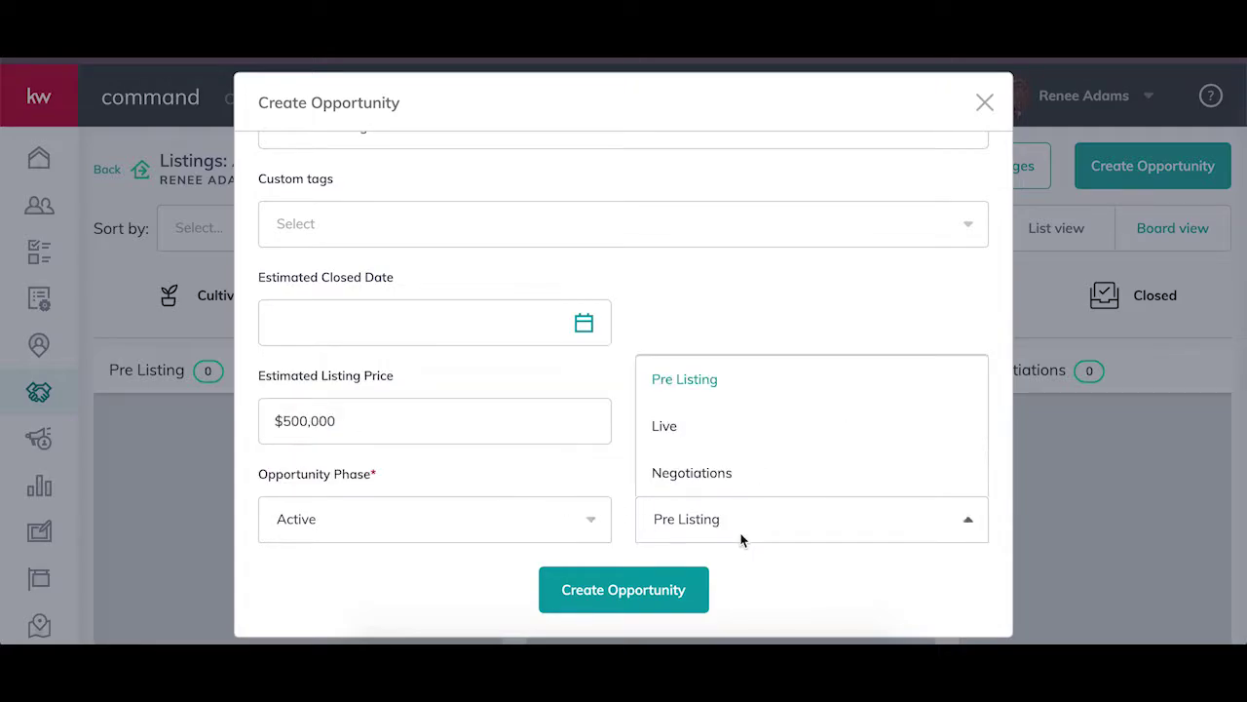
click(741, 474)
click(622, 582)
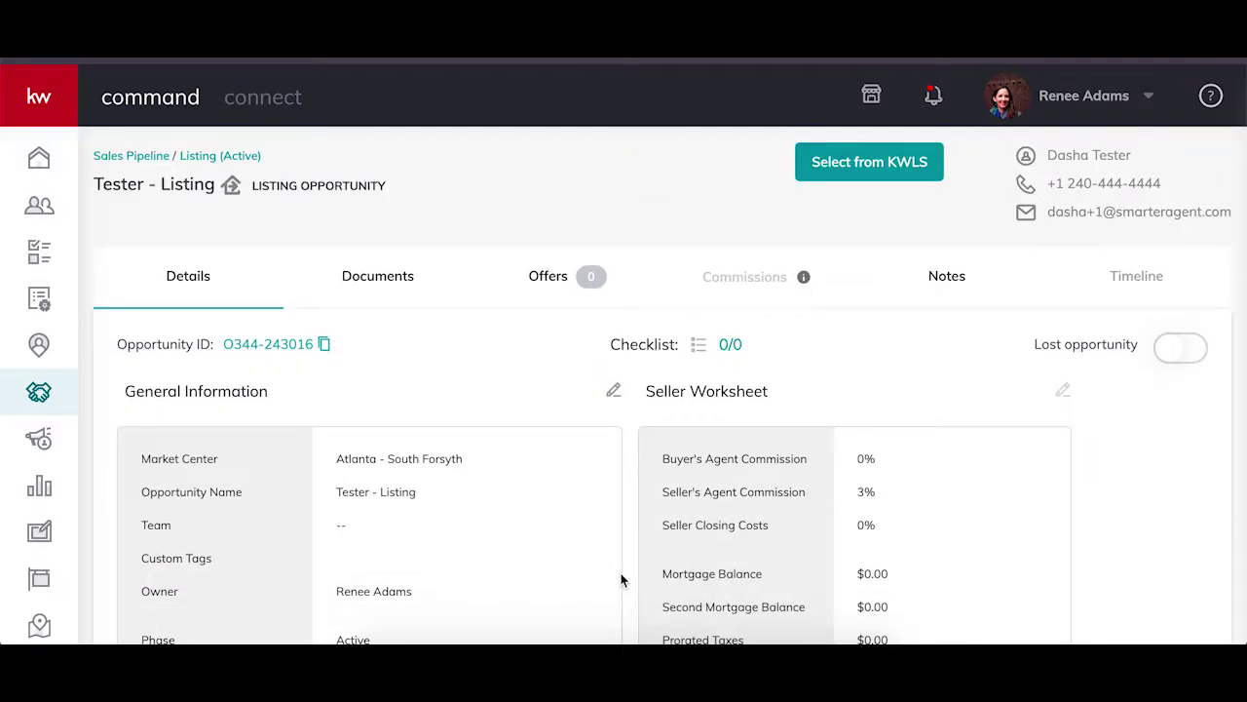
Start a transaction from the new listing's Documents.
click(382, 279)
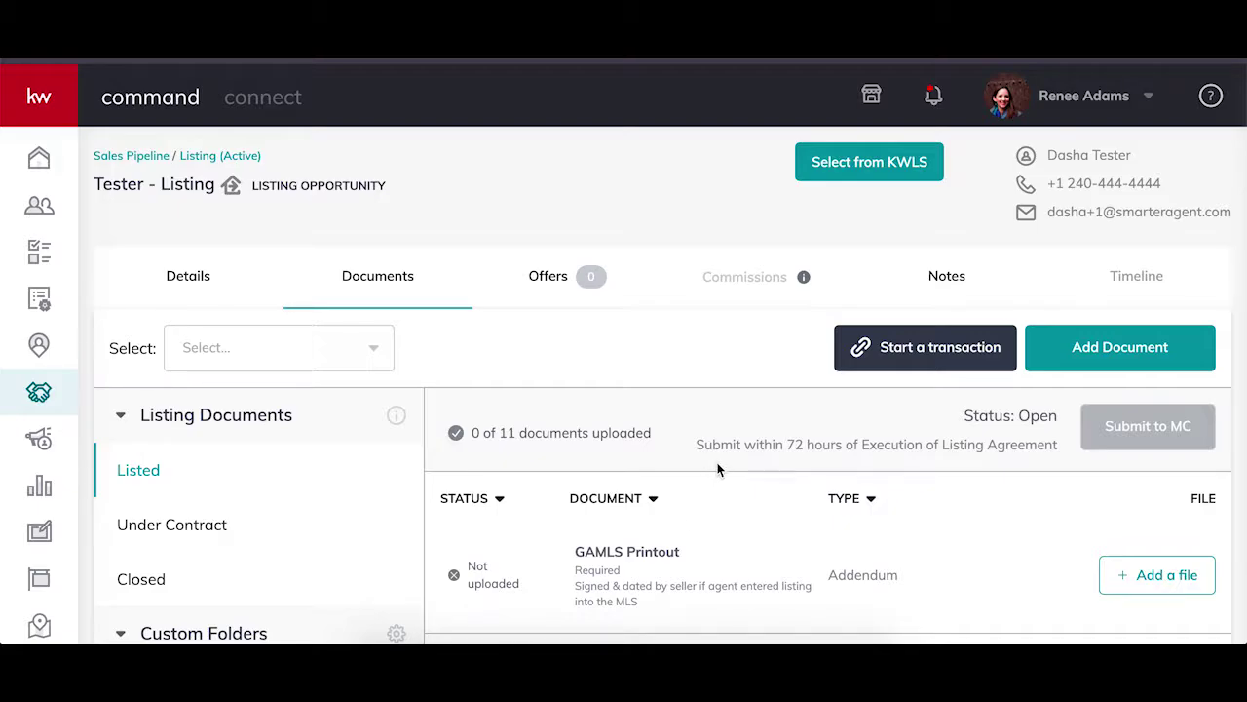
click(930, 363)
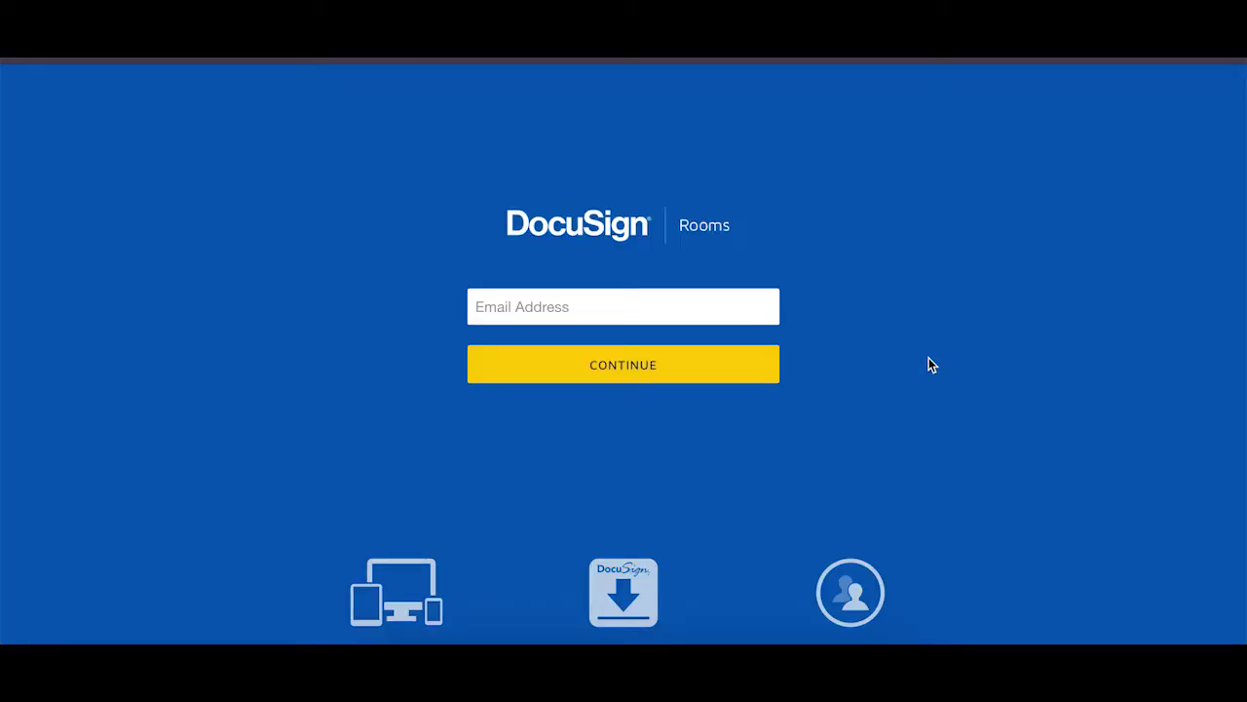
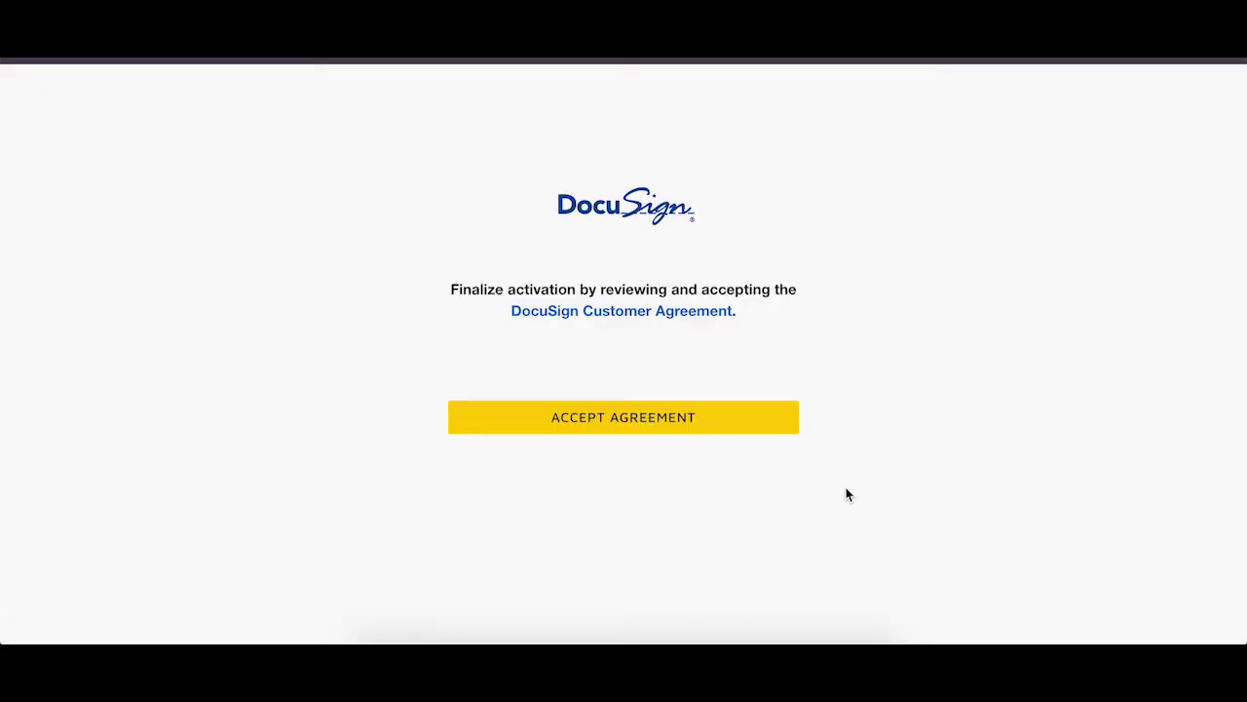
Sign in to DocuSign Rooms with the agent's e-mail, accept the agreement and authorize DocuSign.
click(694, 424)
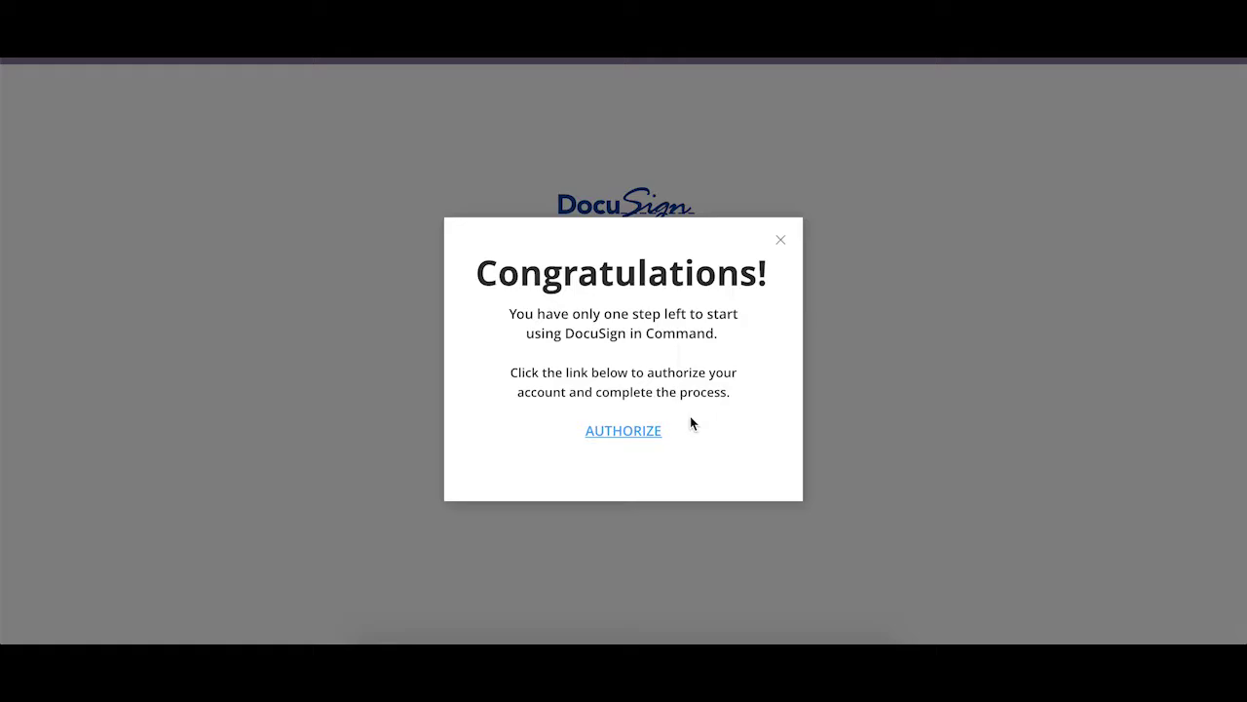
click(634, 434)
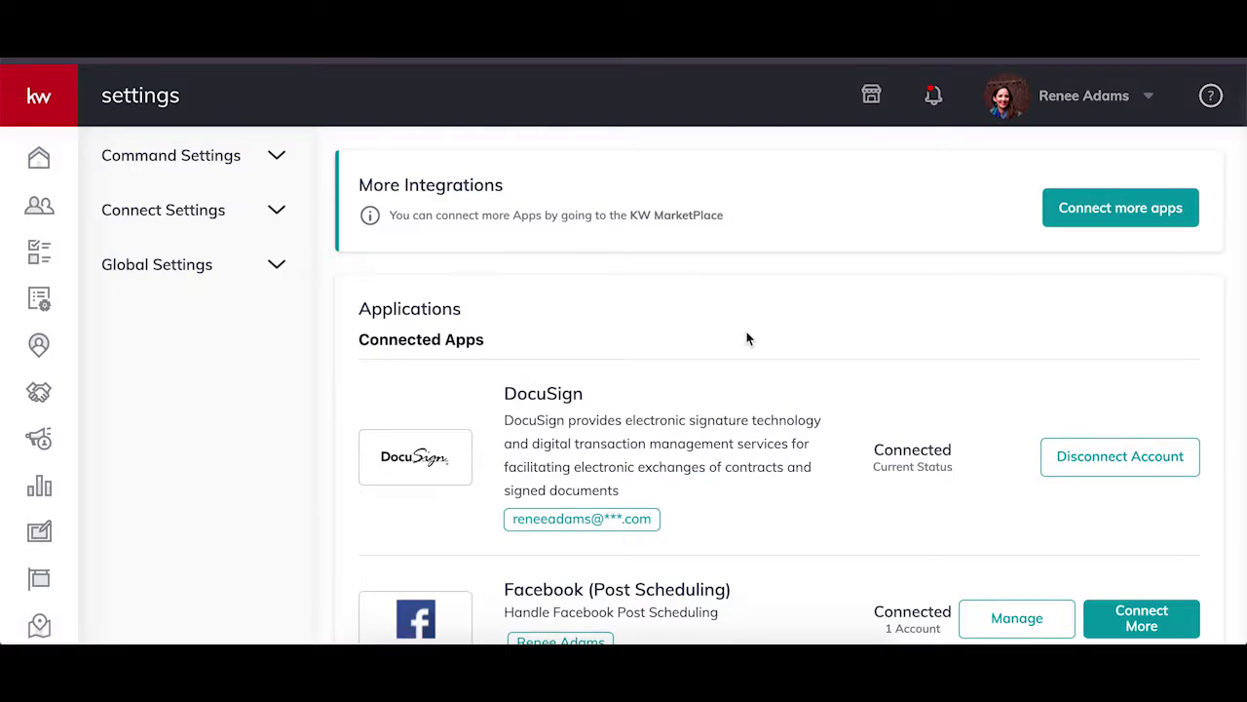
Return to the Tester - Listing opportunity's documents and go to its transaction.
scroll(746, 333, down, 1)
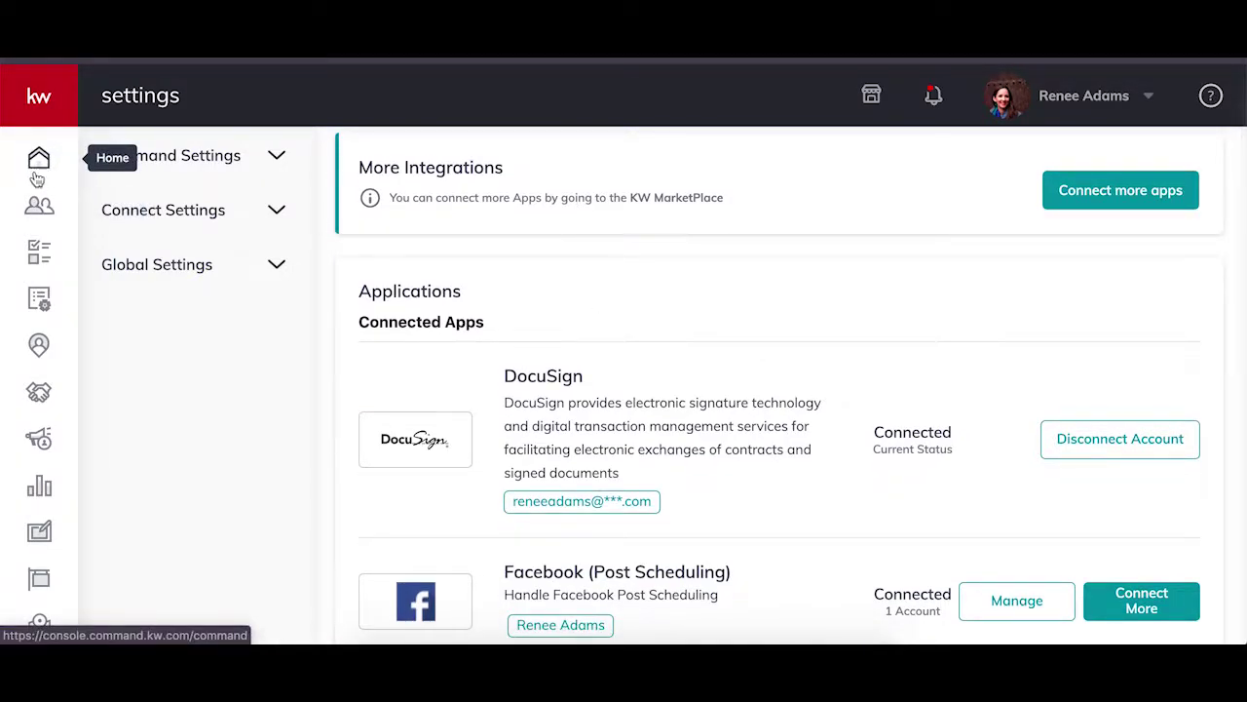
click(38, 393)
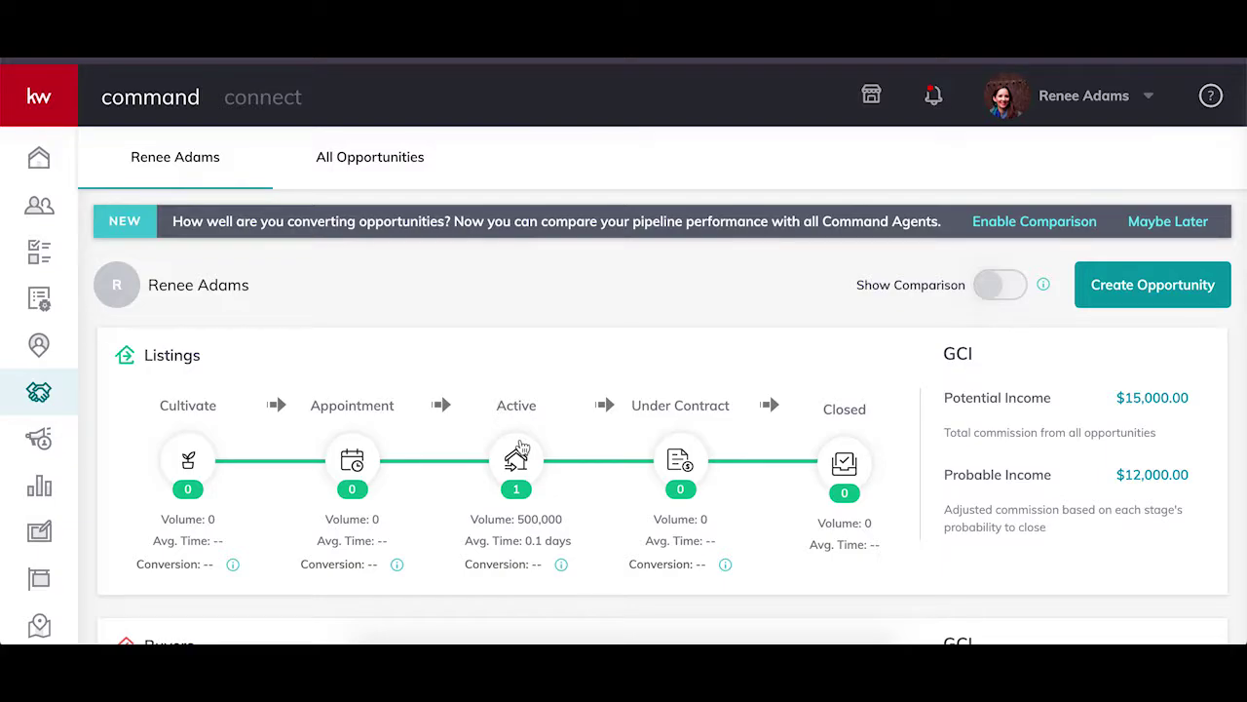
click(517, 460)
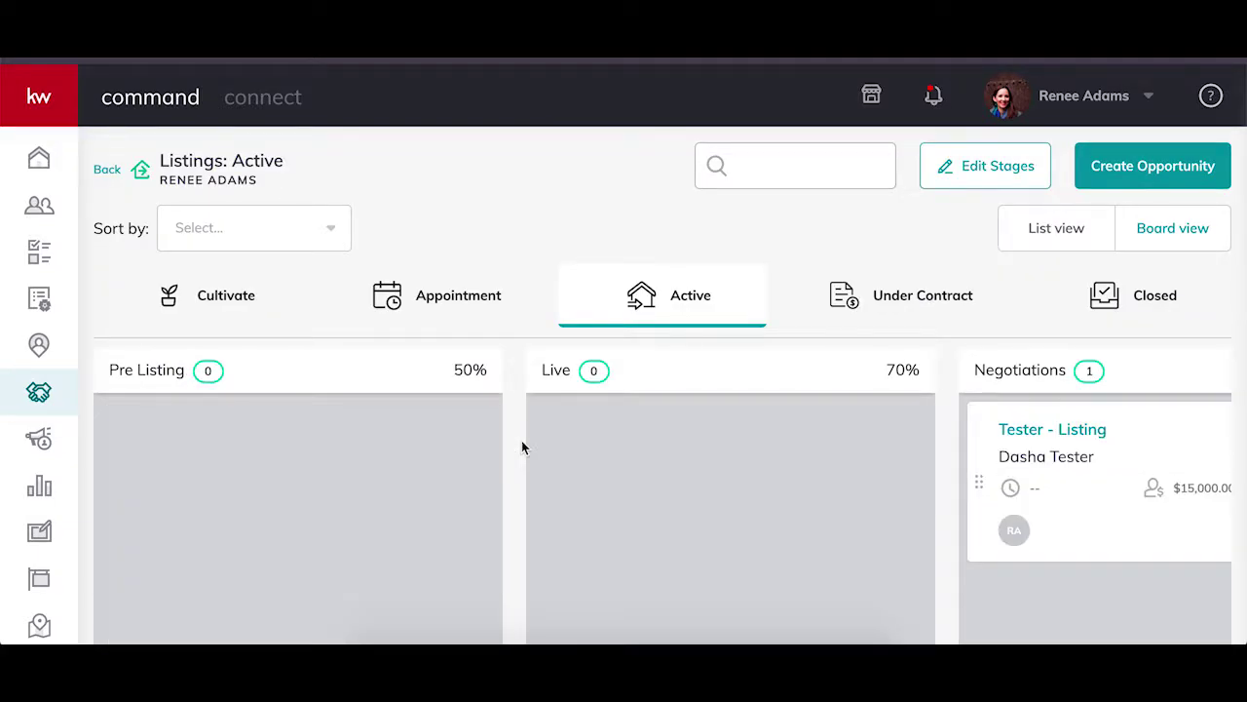
click(1099, 436)
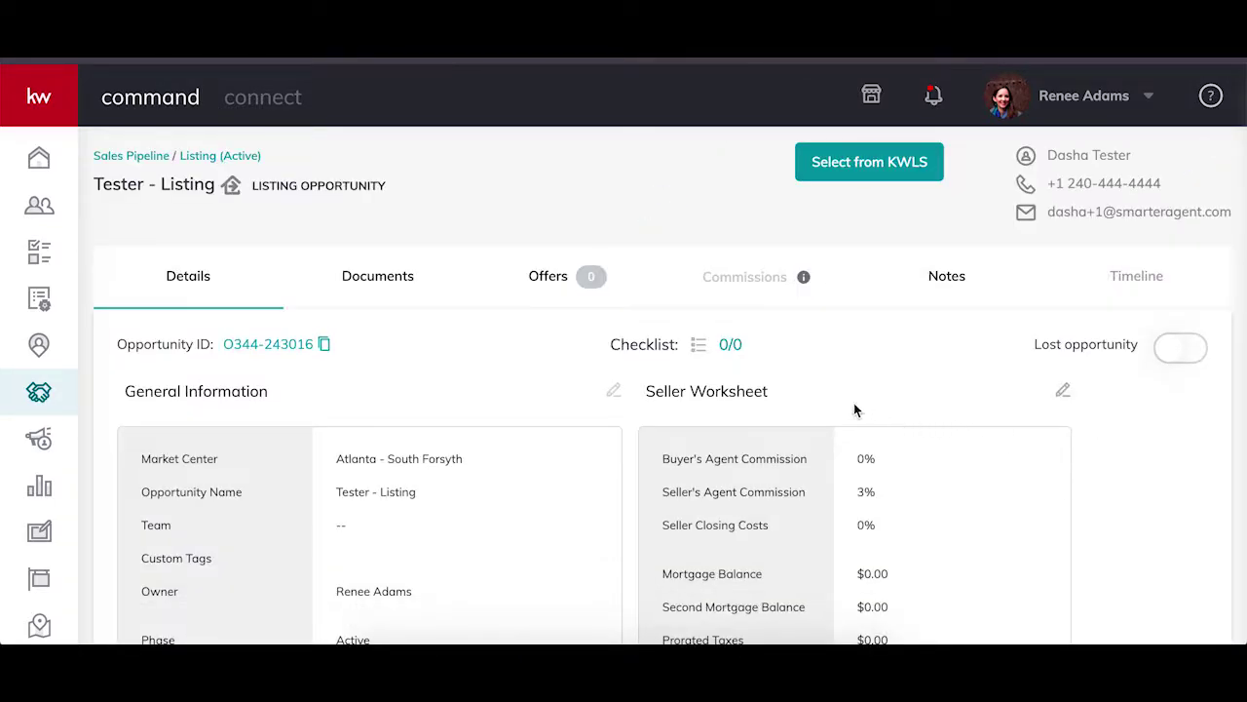
click(378, 277)
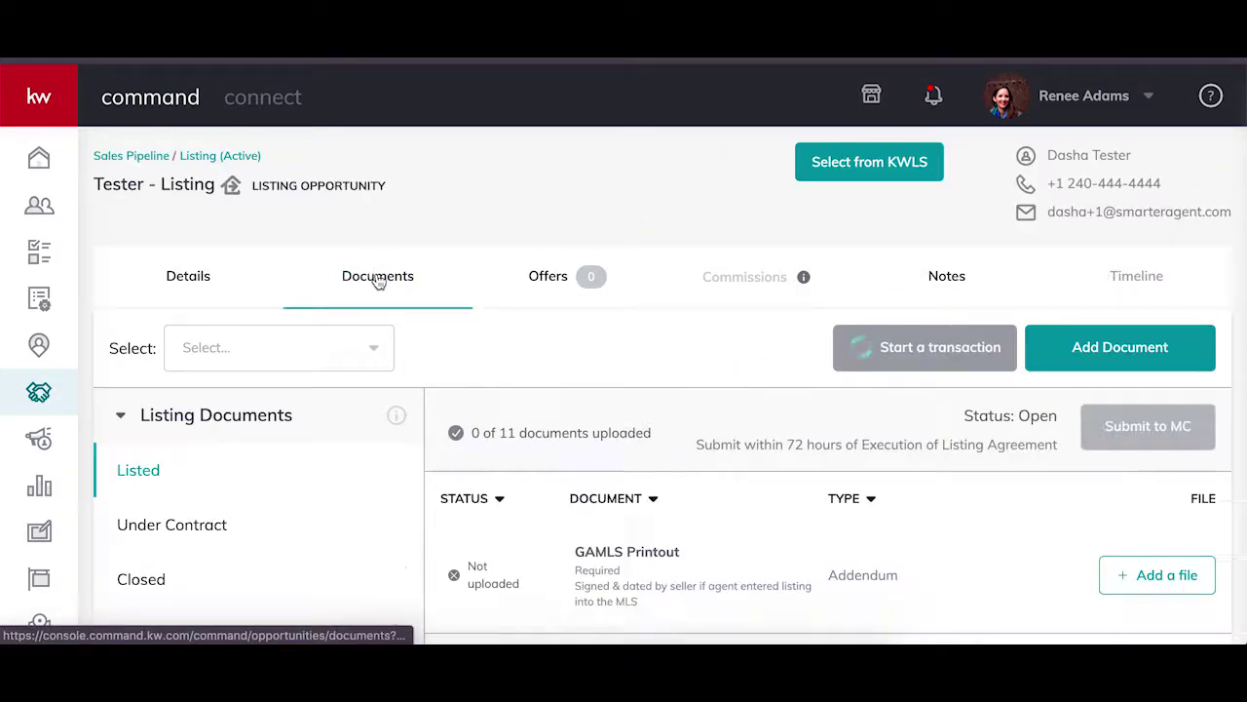
click(879, 349)
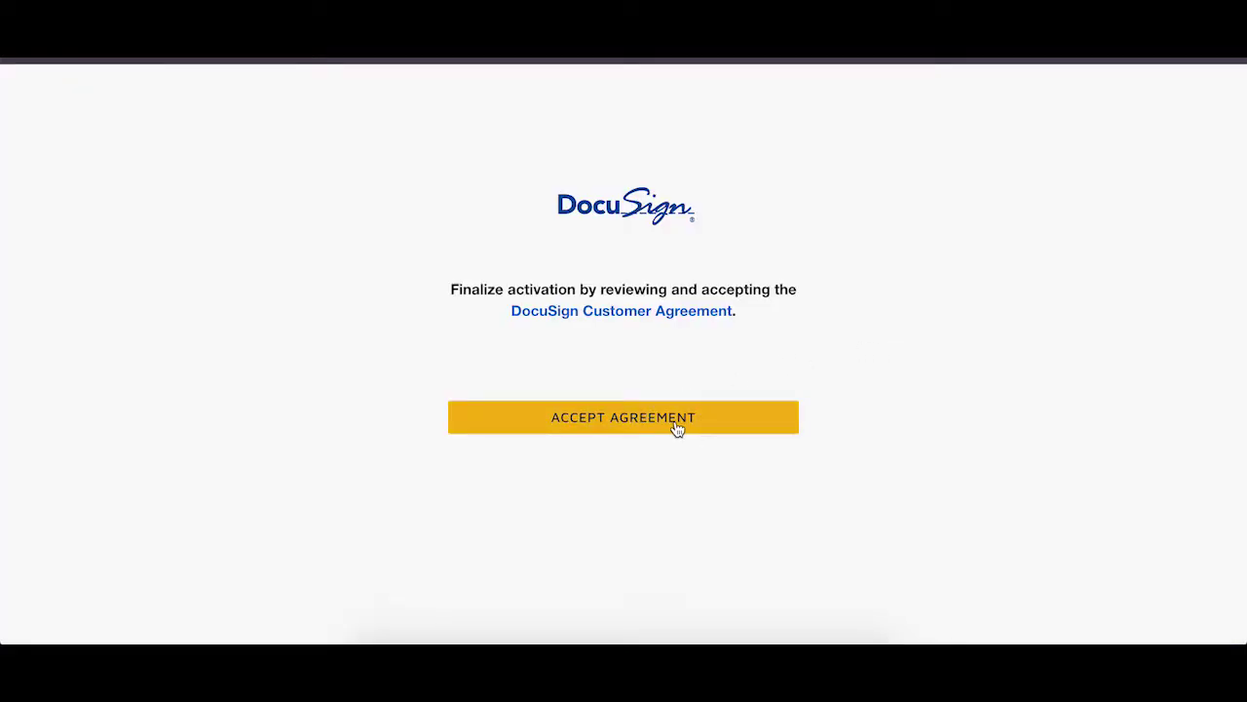
Accept the DocuSign Customer Agreement and add room documents from zipForm.
click(678, 429)
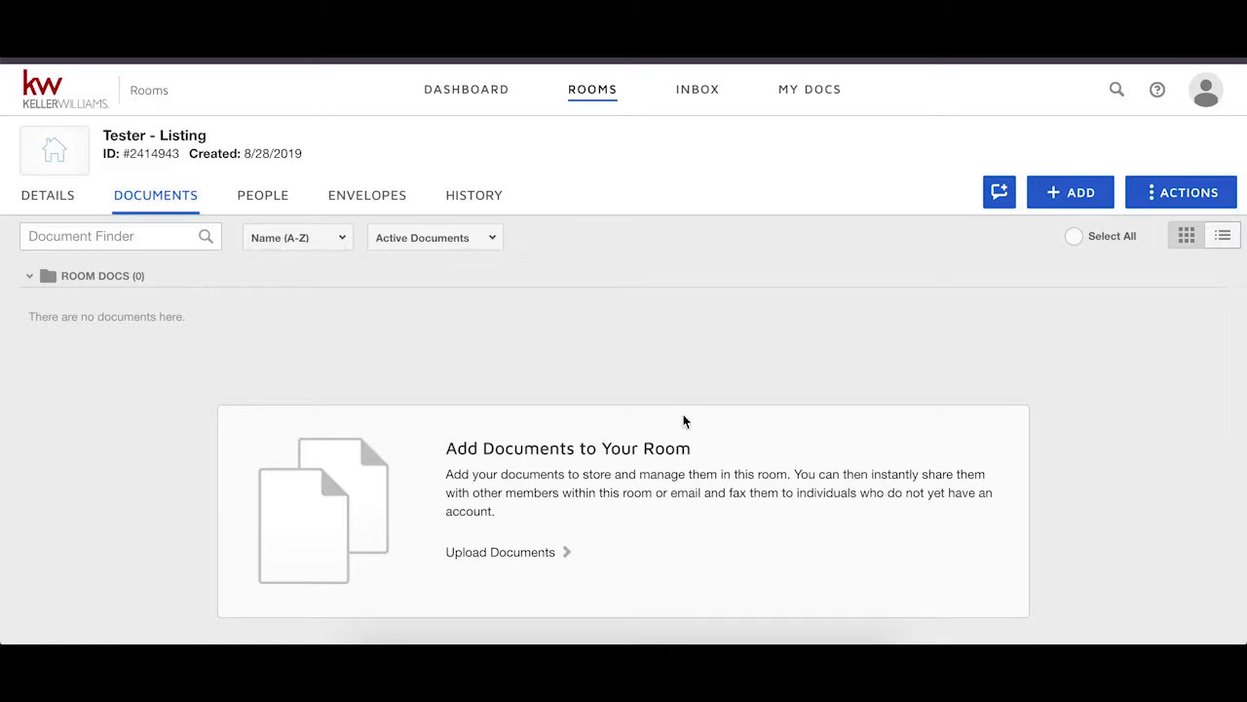
click(1076, 202)
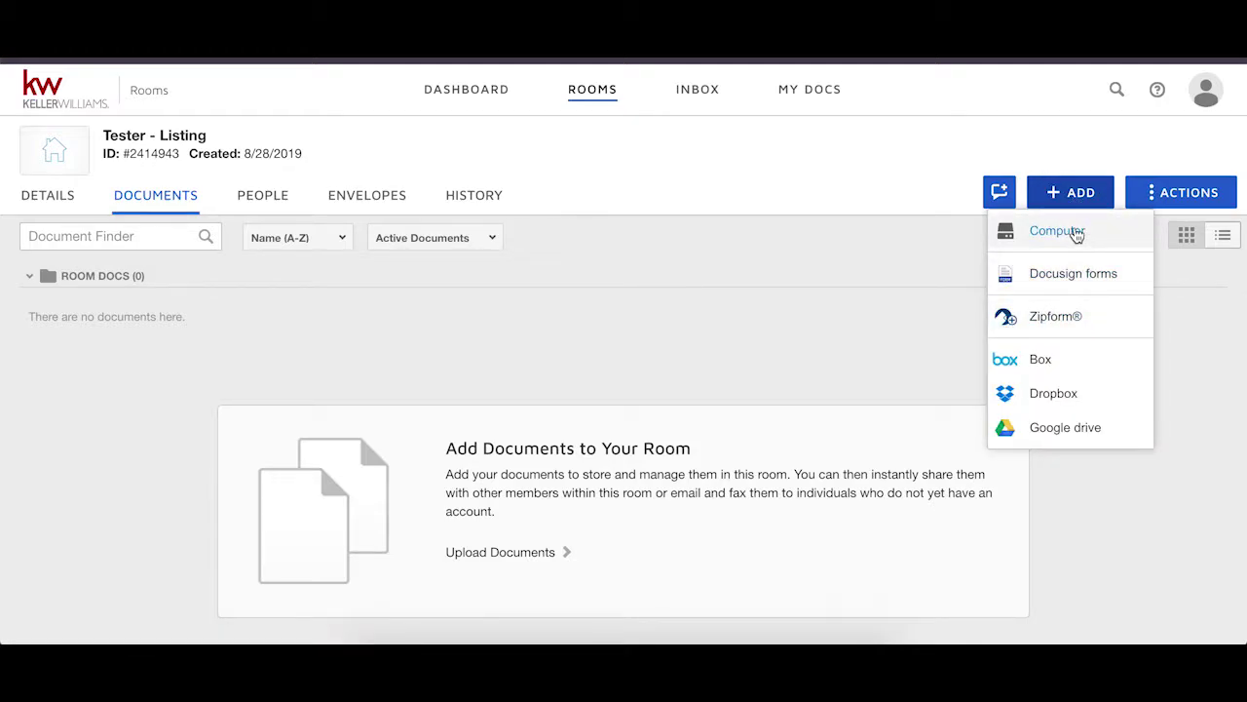
click(1066, 325)
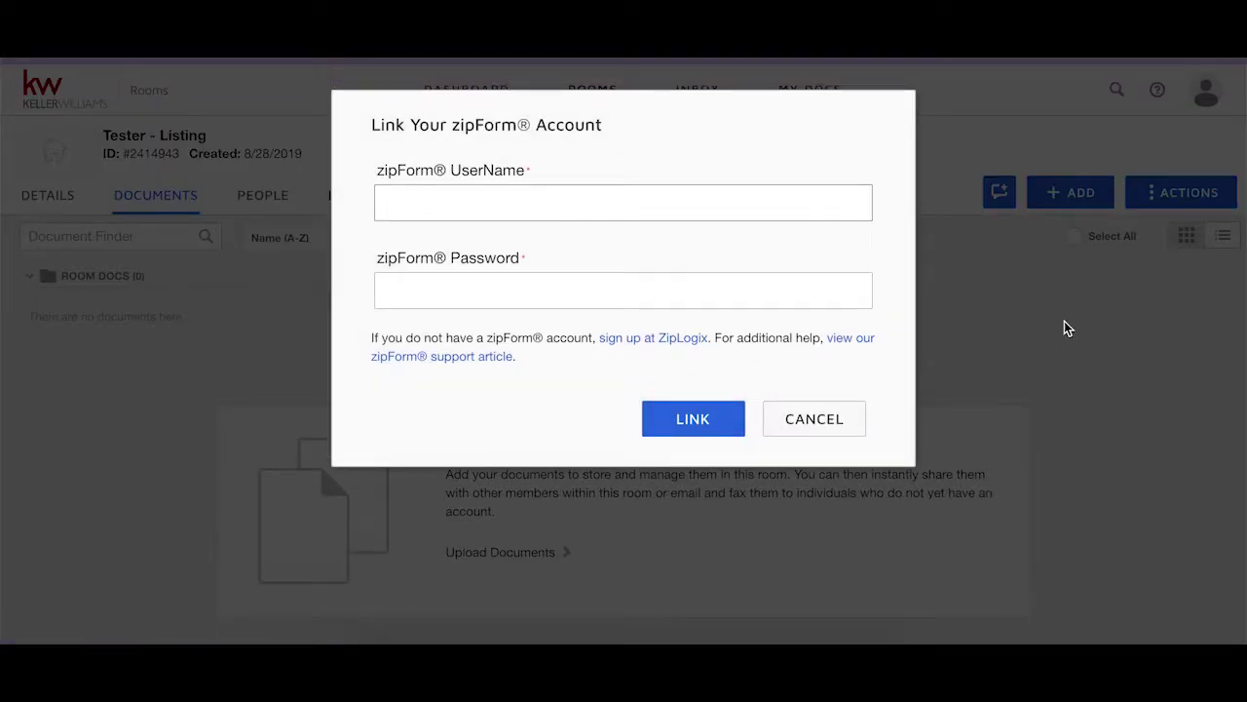
Order a zipForm account as a REALTOR with the Georgia Association of REALTORS®.
click(693, 341)
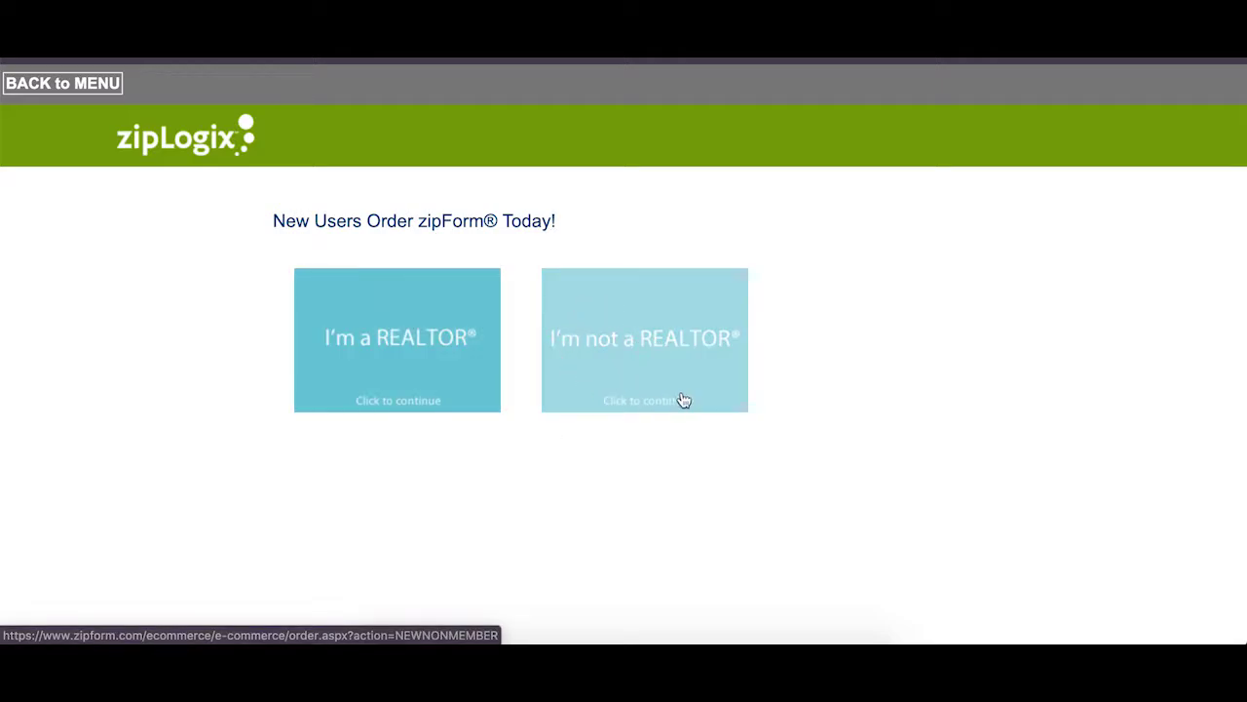
click(442, 379)
click(464, 294)
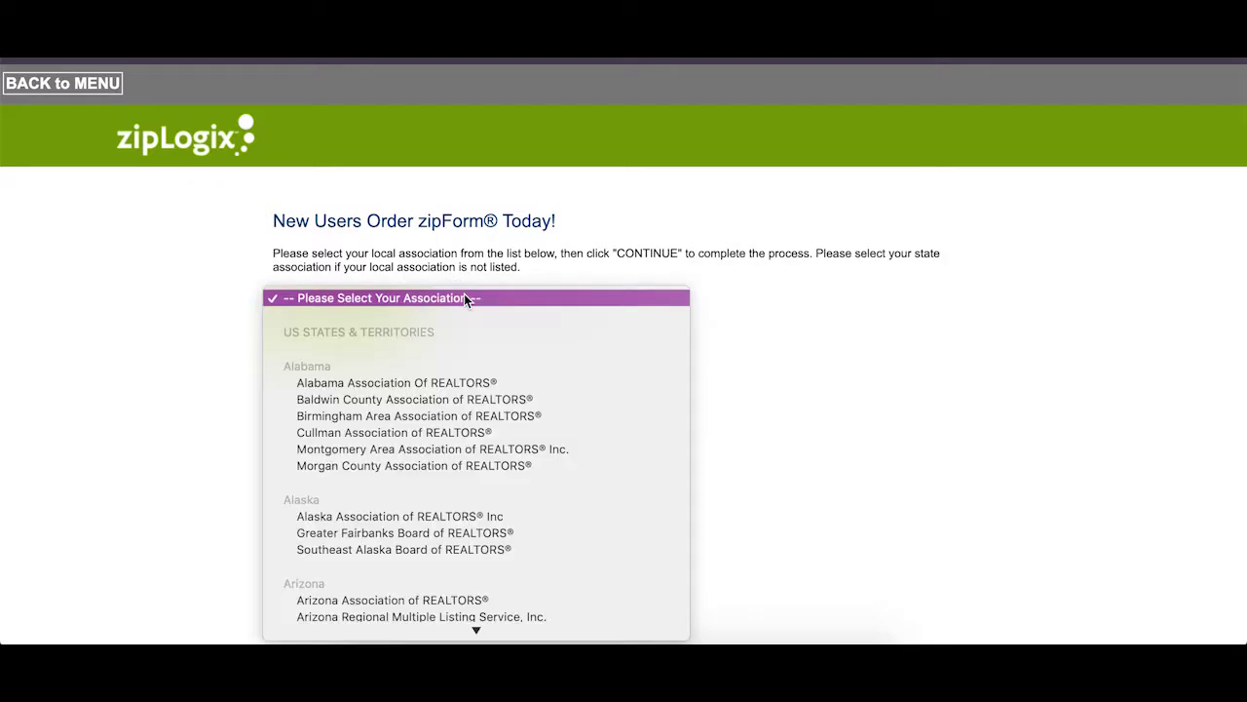
scroll(483, 430, down, 10)
scroll(483, 430, down, 15)
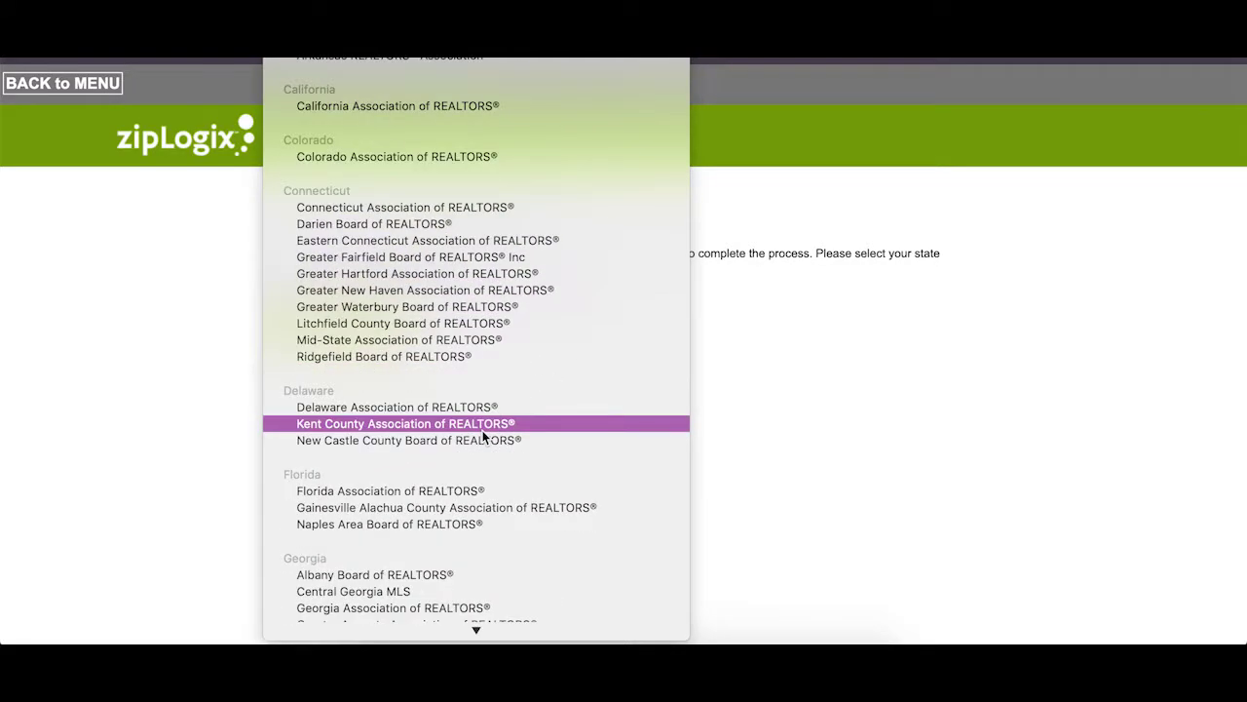
scroll(478, 553, down, 6)
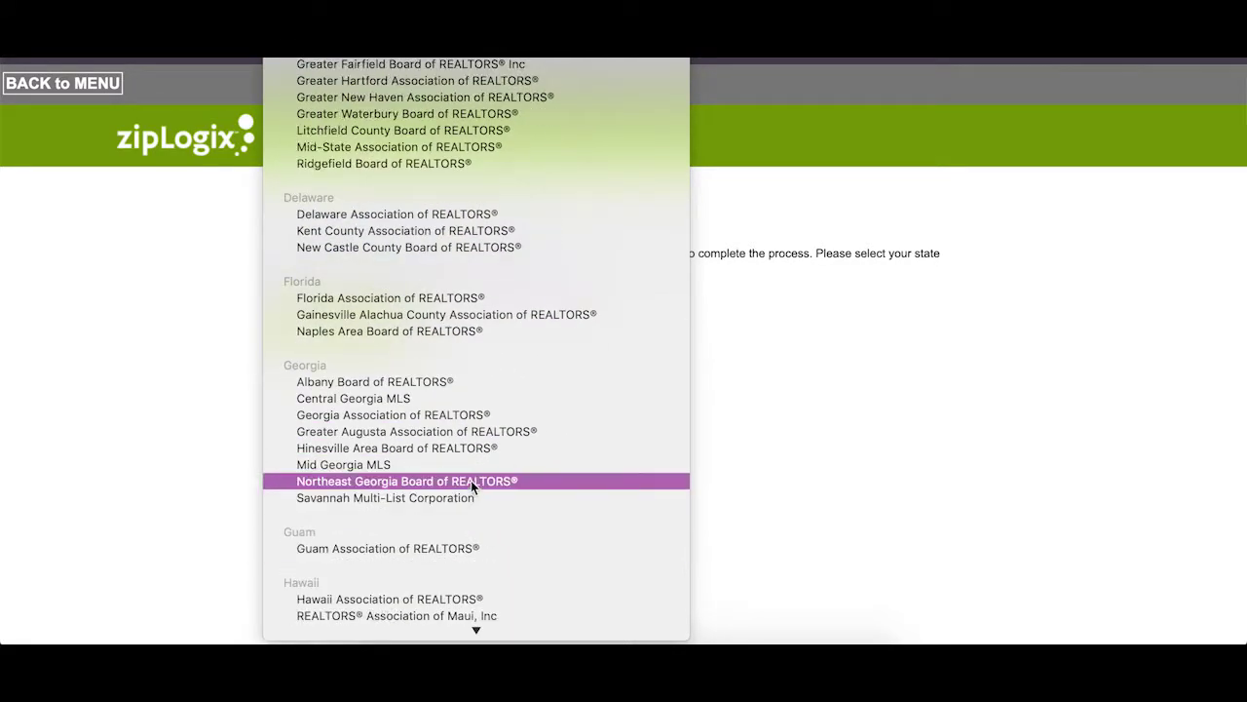
click(489, 414)
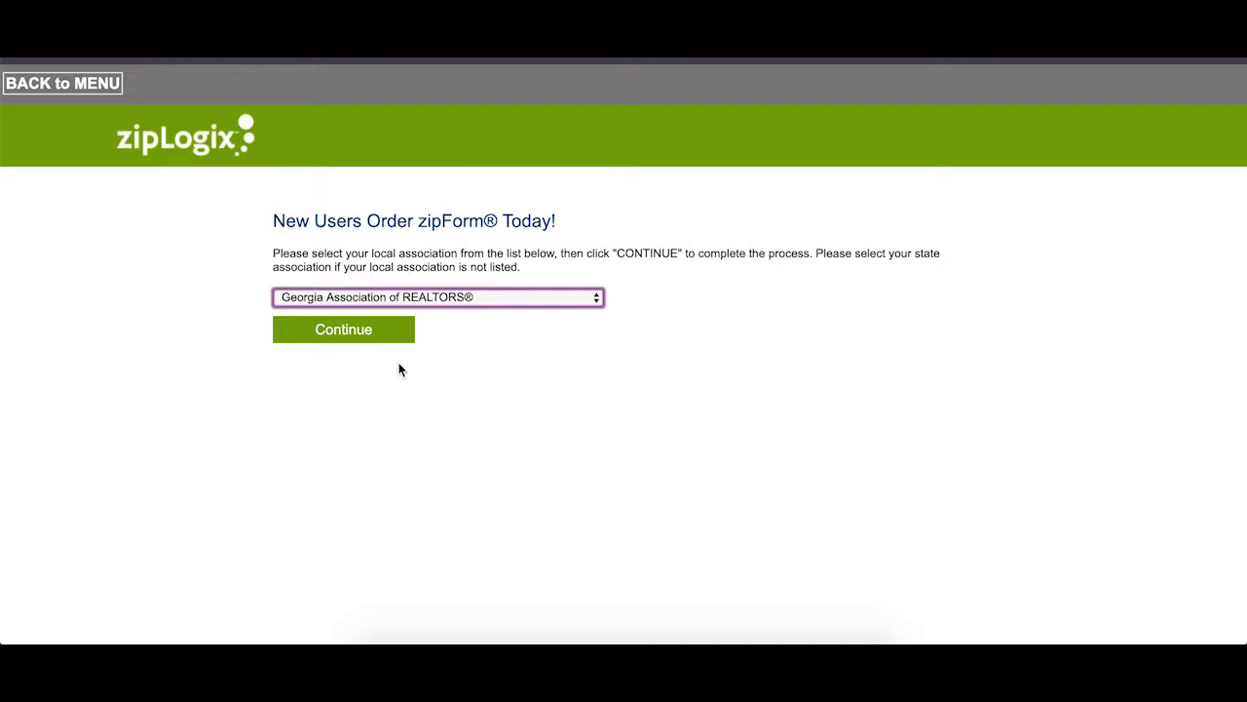
click(370, 333)
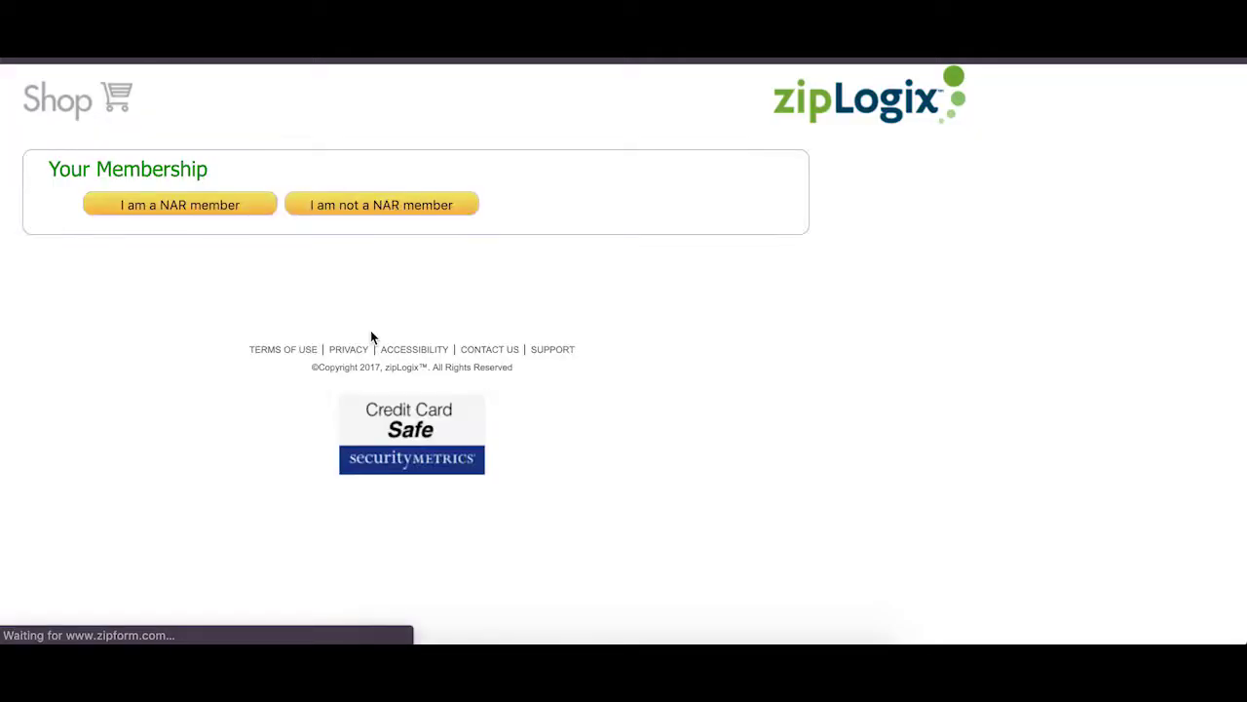
Confirm NAR membership and switch to registering with an NRDS ID.
click(203, 208)
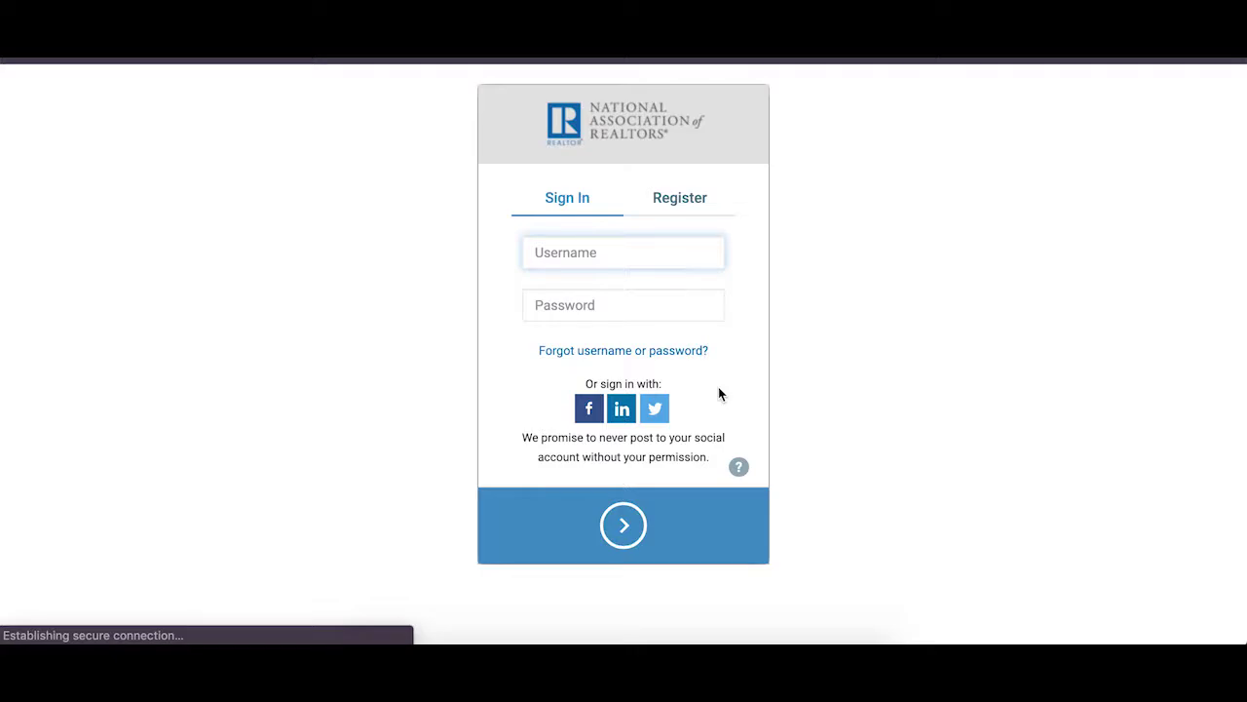
click(670, 200)
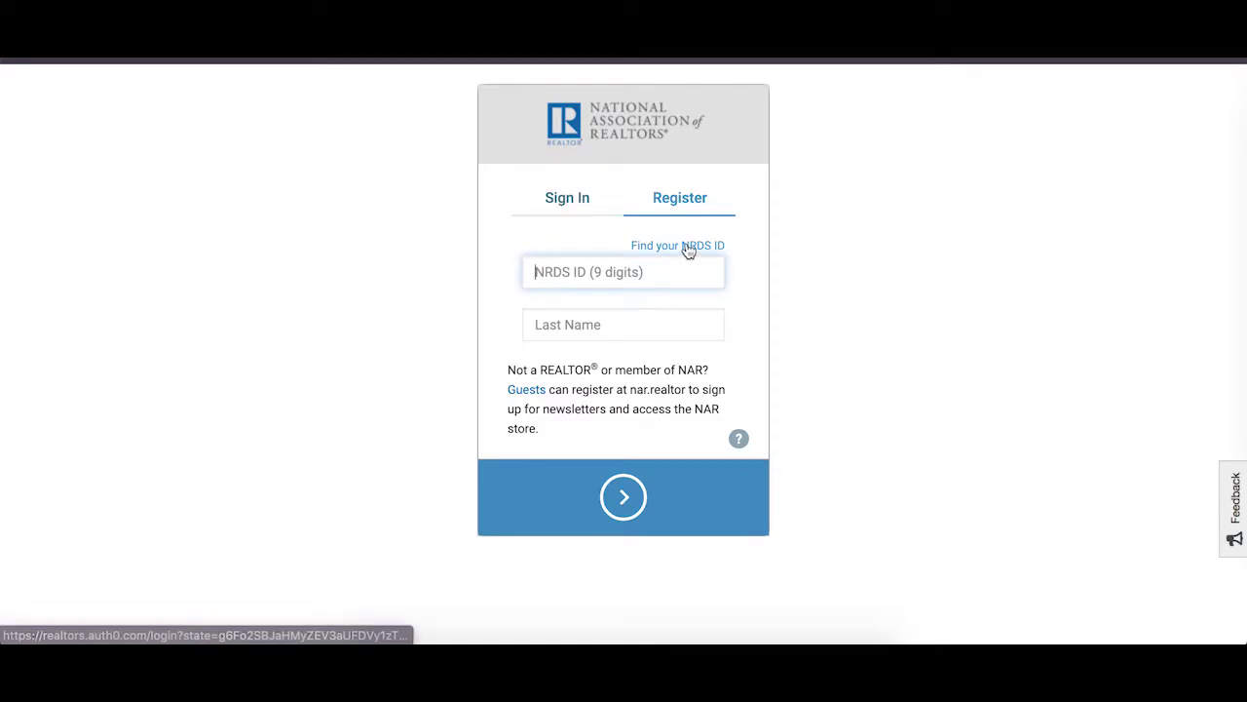
Open the NRDS ID lookup and choose recovery by last name and license number.
click(688, 247)
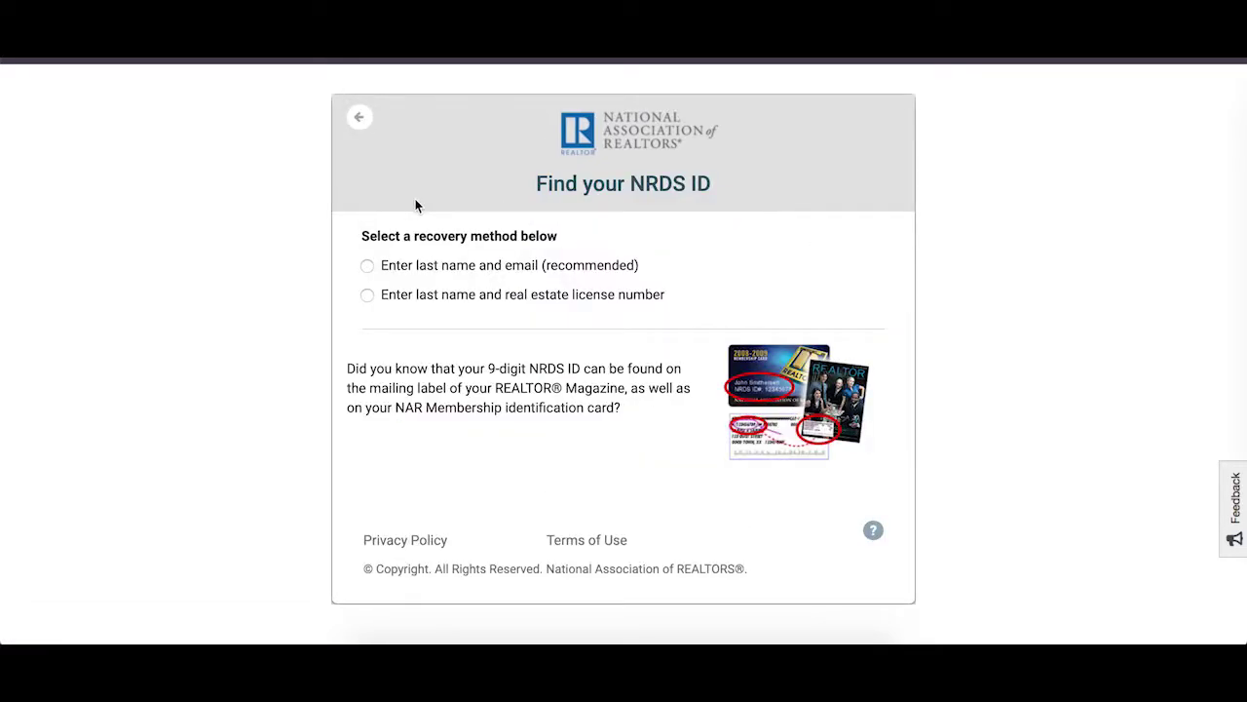
click(464, 301)
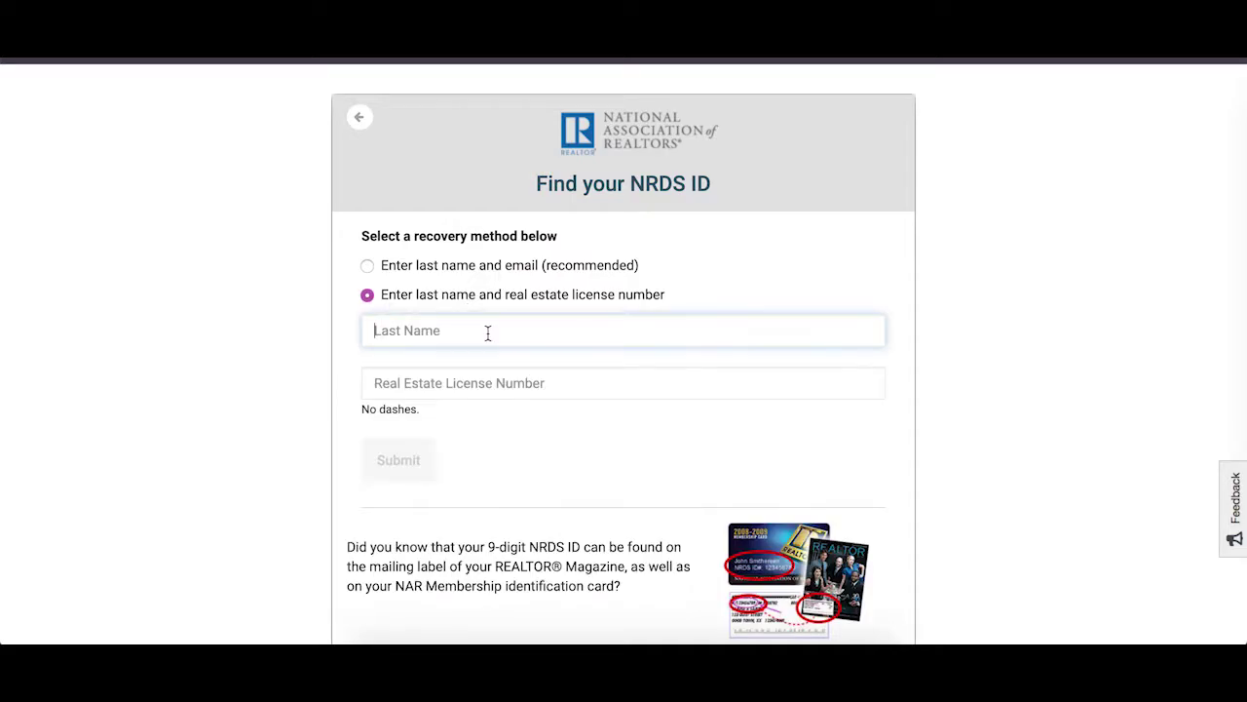
click(358, 119)
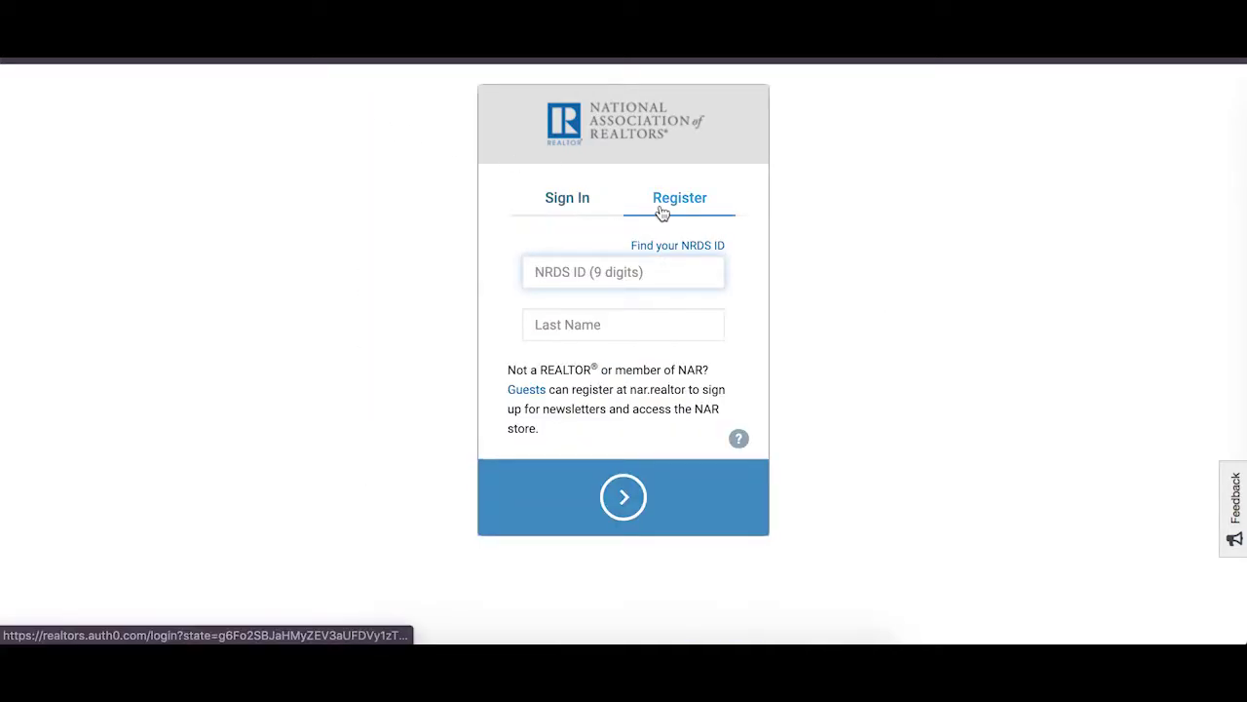
click(683, 245)
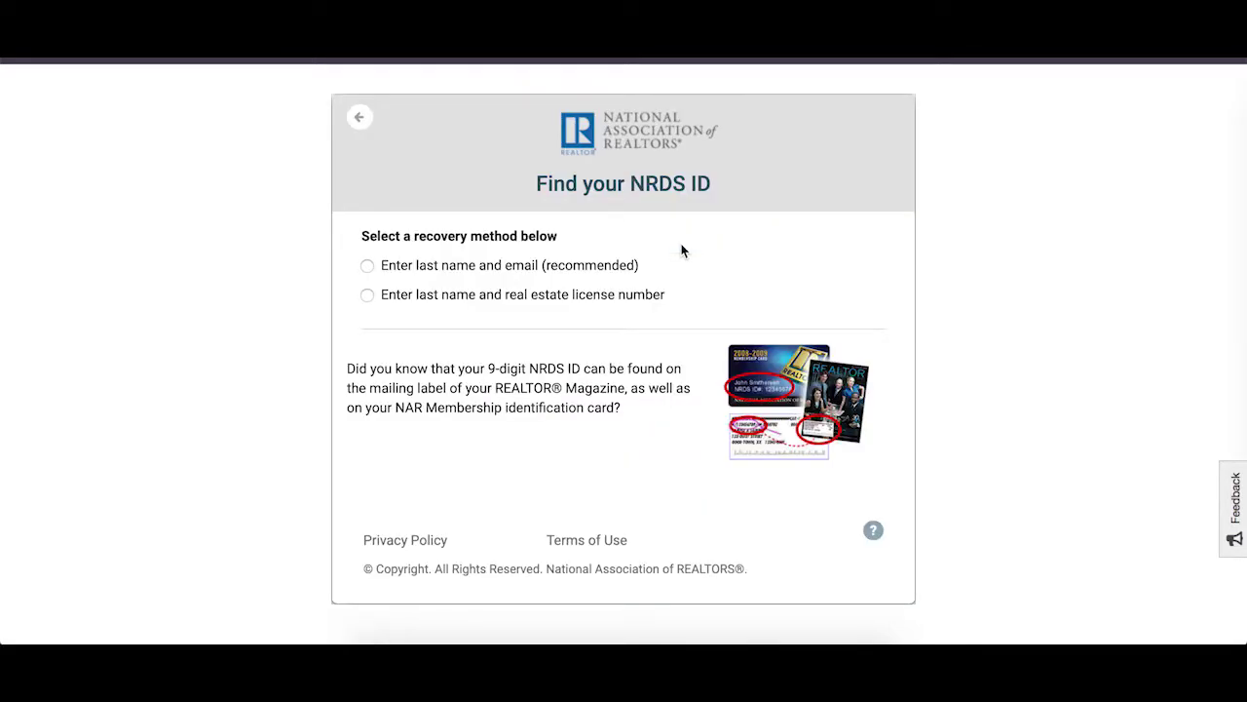
click(546, 298)
Submit the member's last name and license number, then copy the retrieved NRDS ID.
click(567, 328)
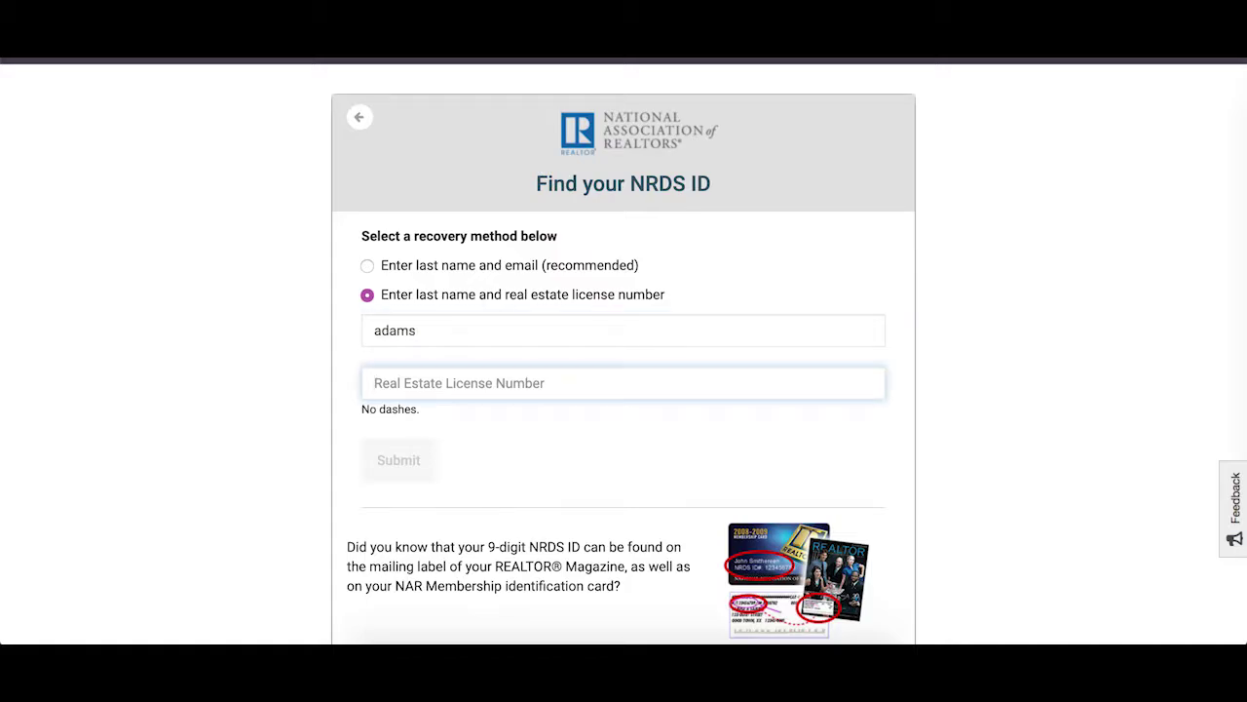
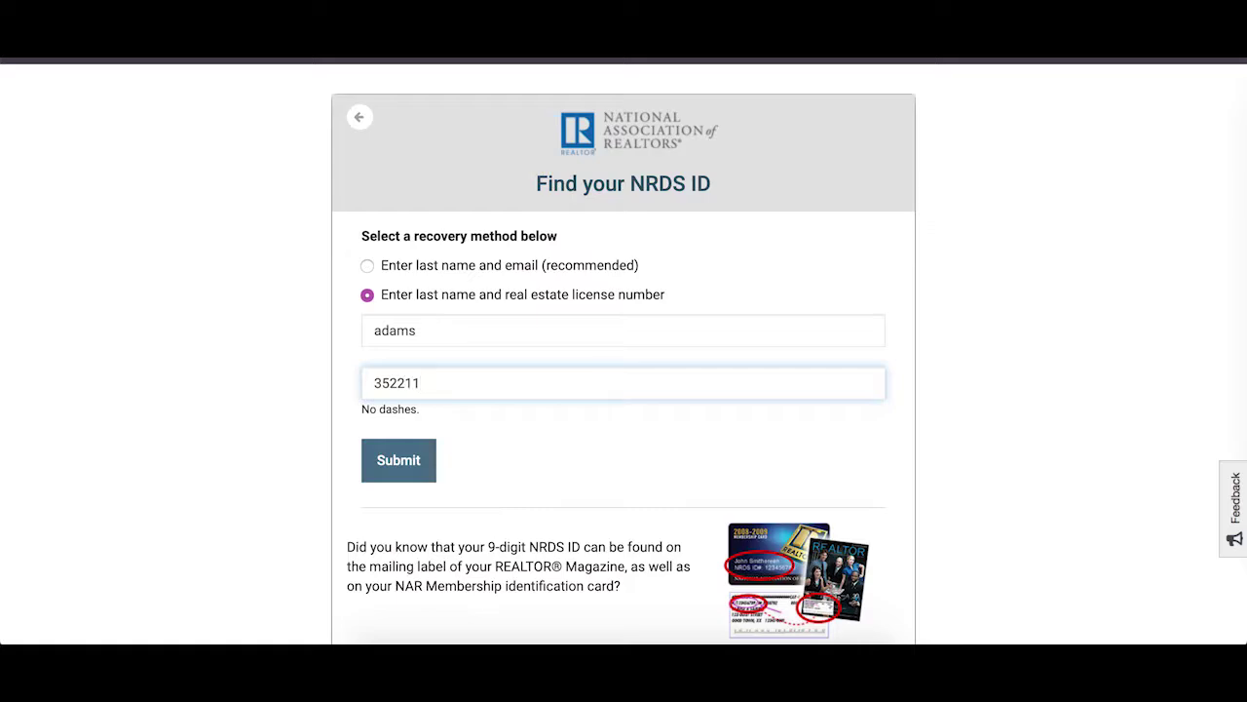
key(Return)
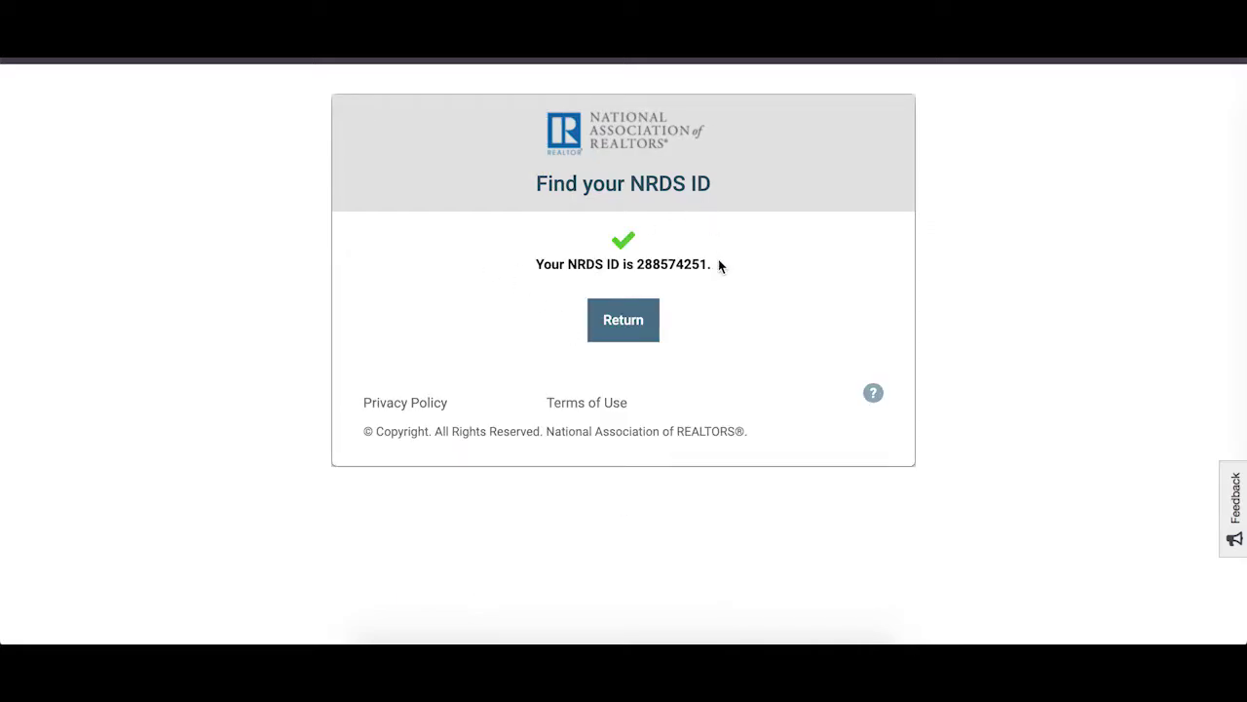
drag(709, 264, 639, 270)
key(ctrl+c)
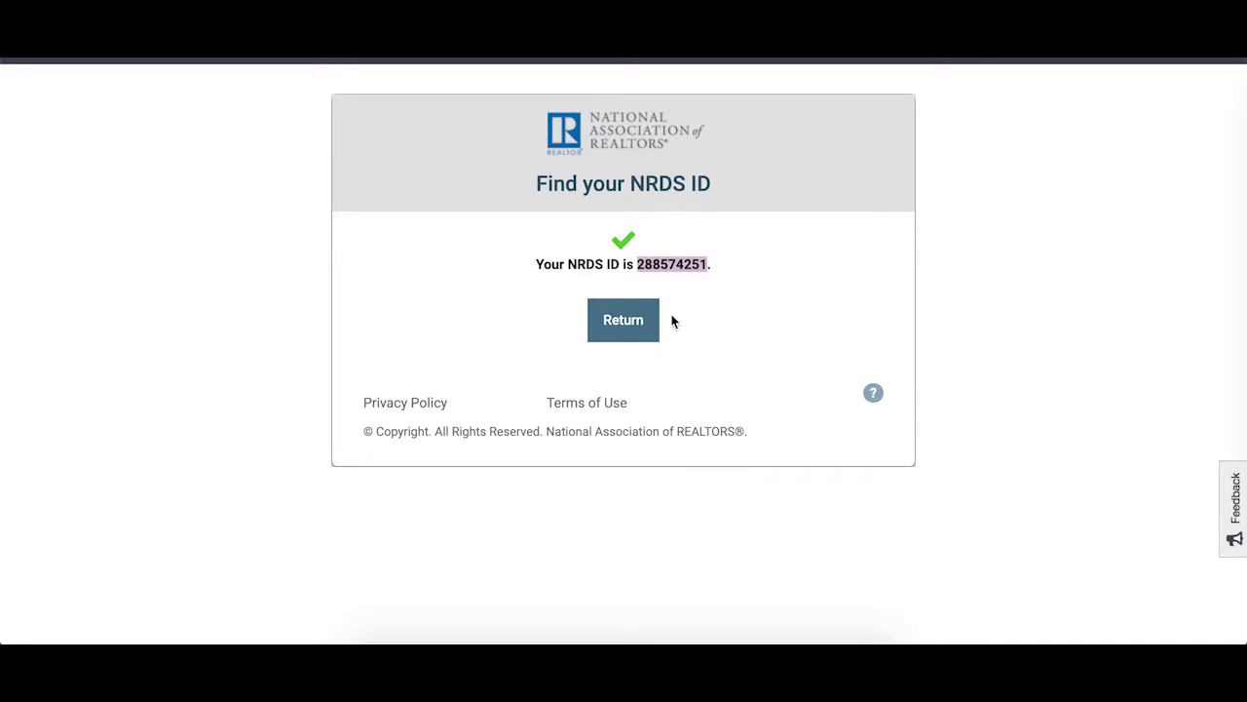
click(643, 319)
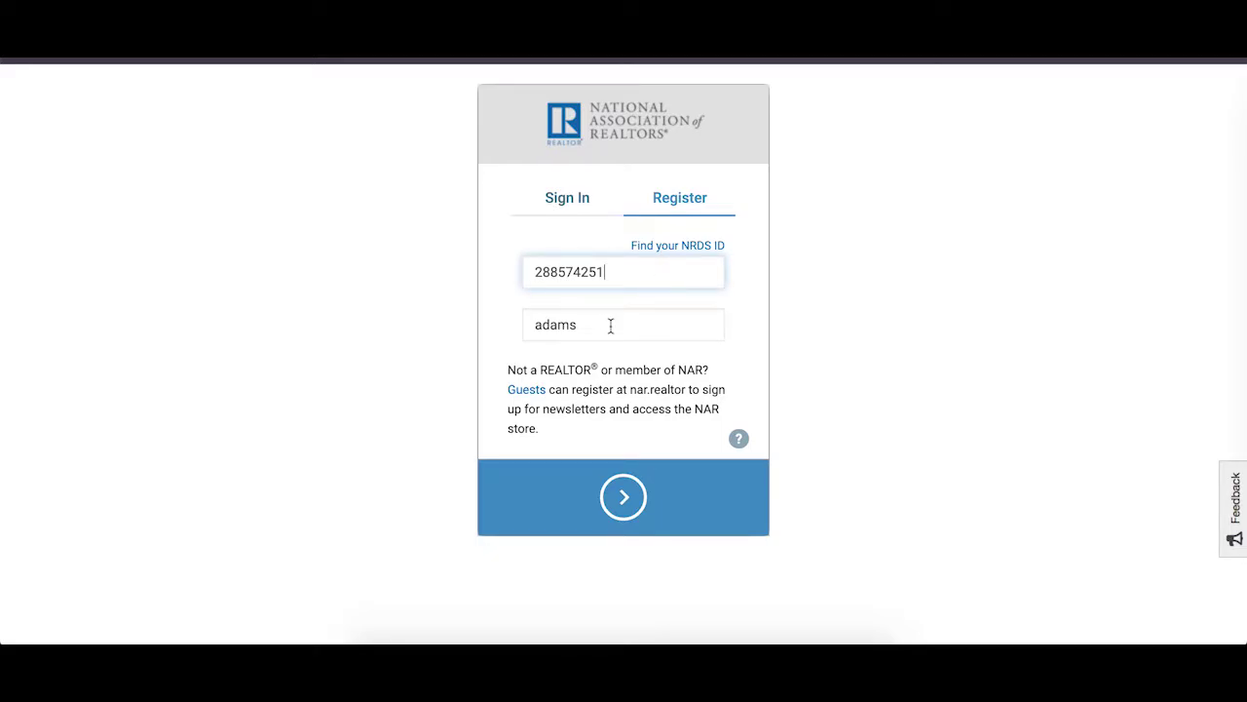
Leave NRDS registration and reach the forgotten-username retrieval section of NAR login.
click(615, 505)
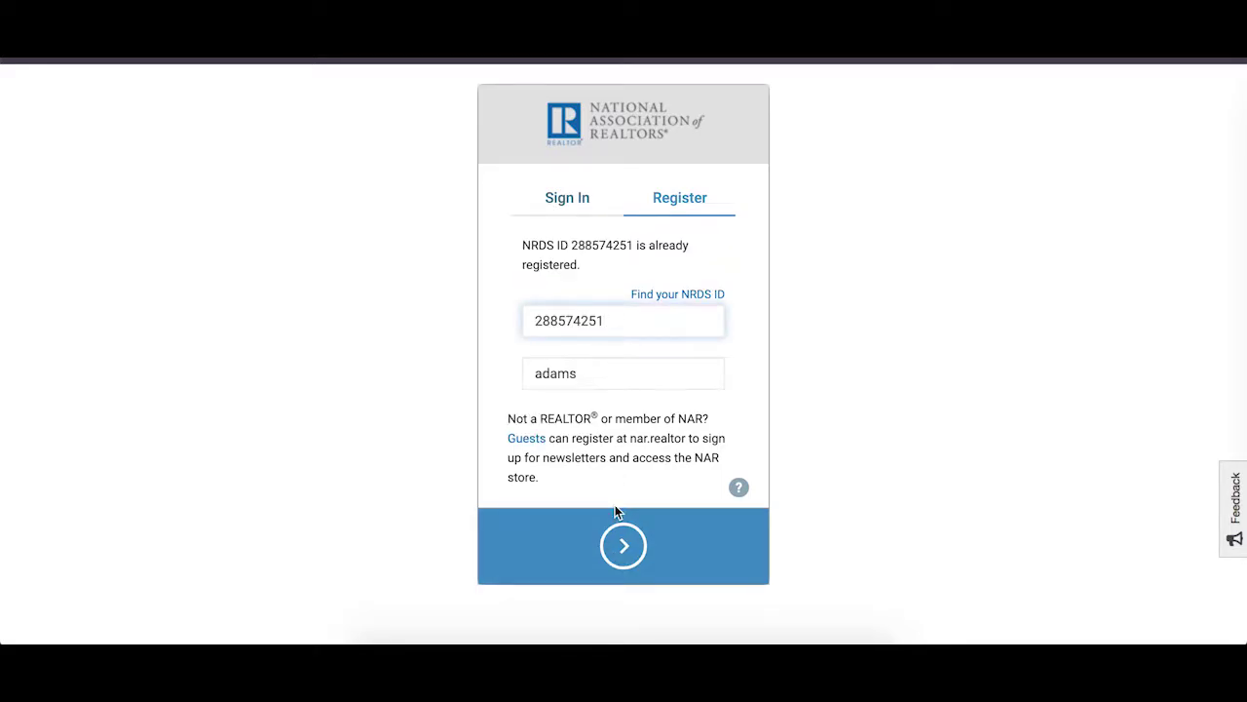
click(563, 199)
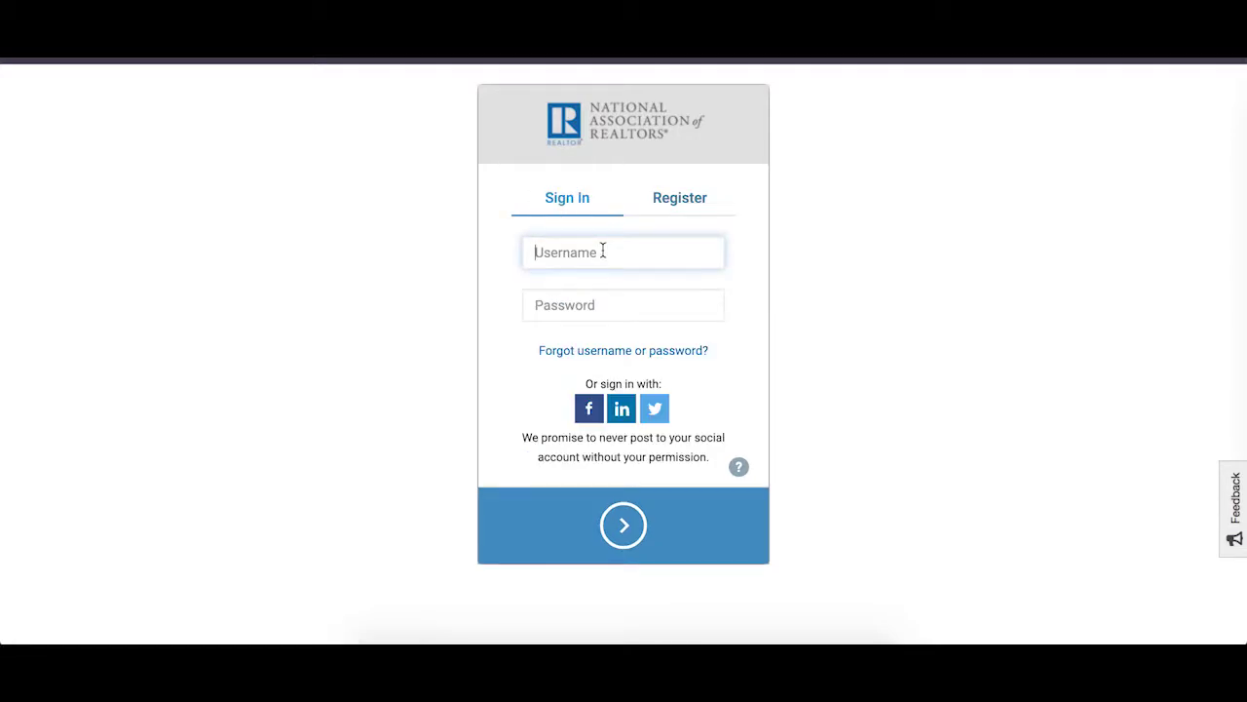
click(638, 351)
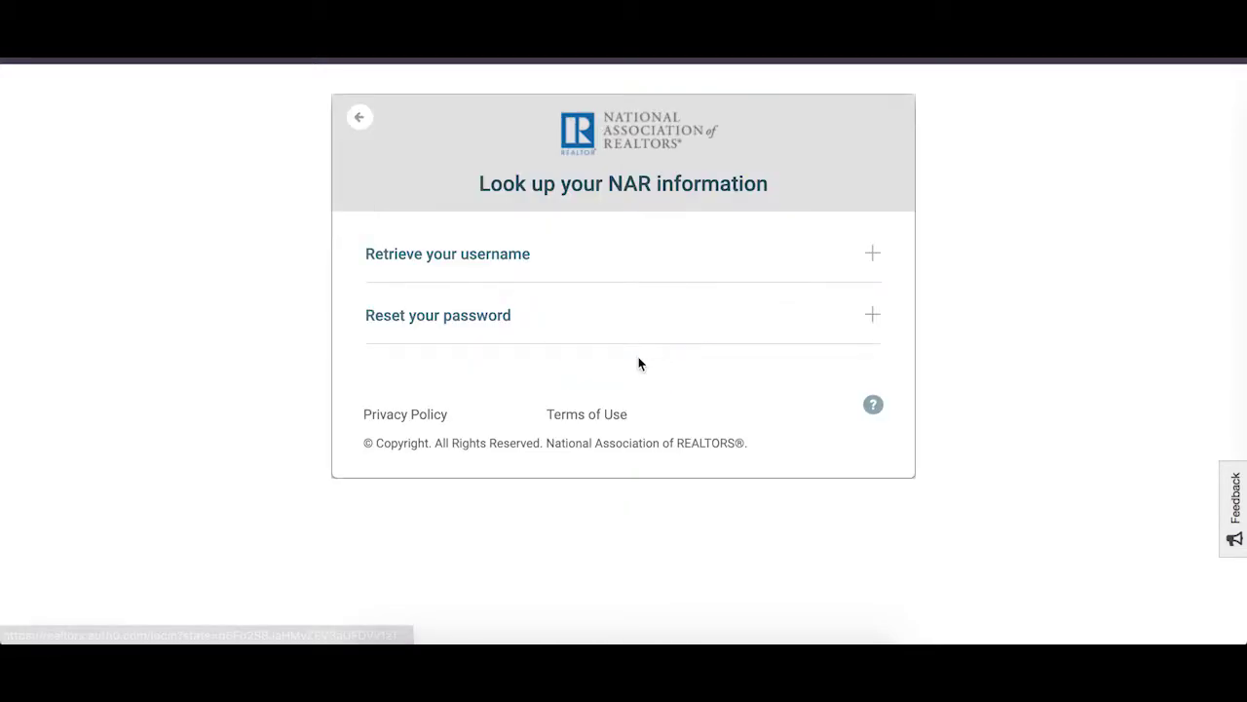
click(470, 258)
Look up the username using the member's pasted NRDS ID and last name.
click(491, 332)
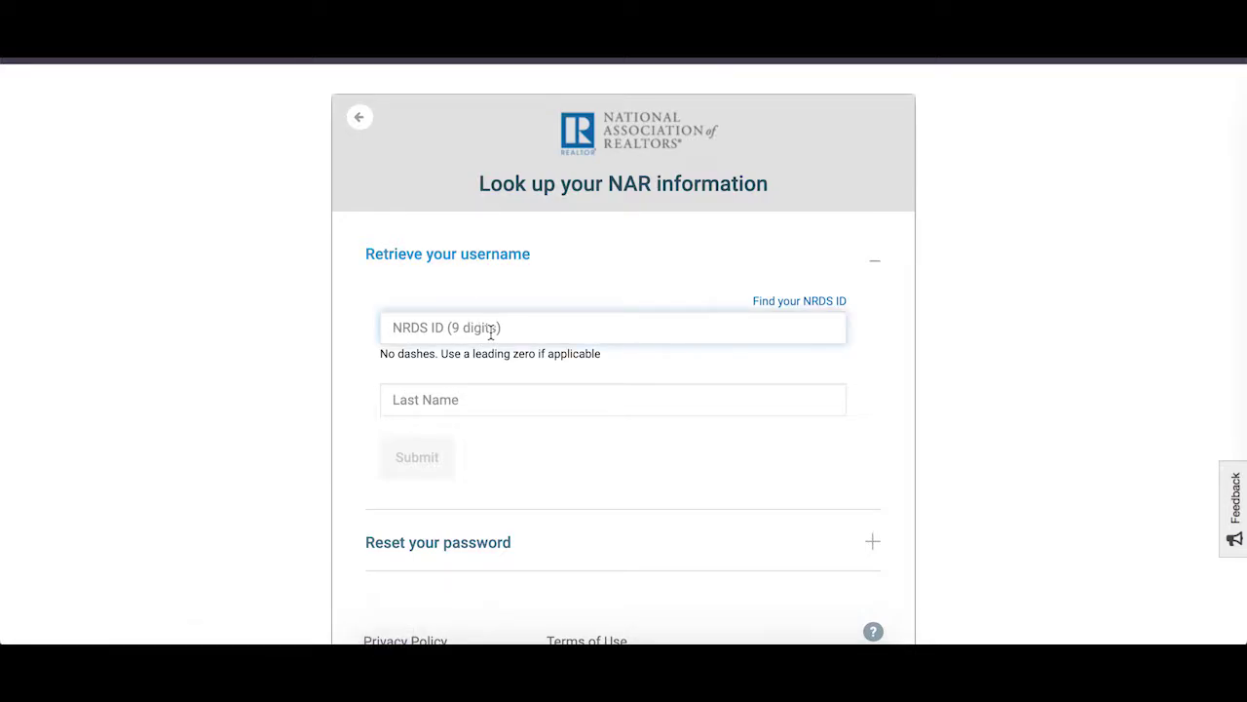
key(ctrl+v)
click(507, 403)
text(adams)
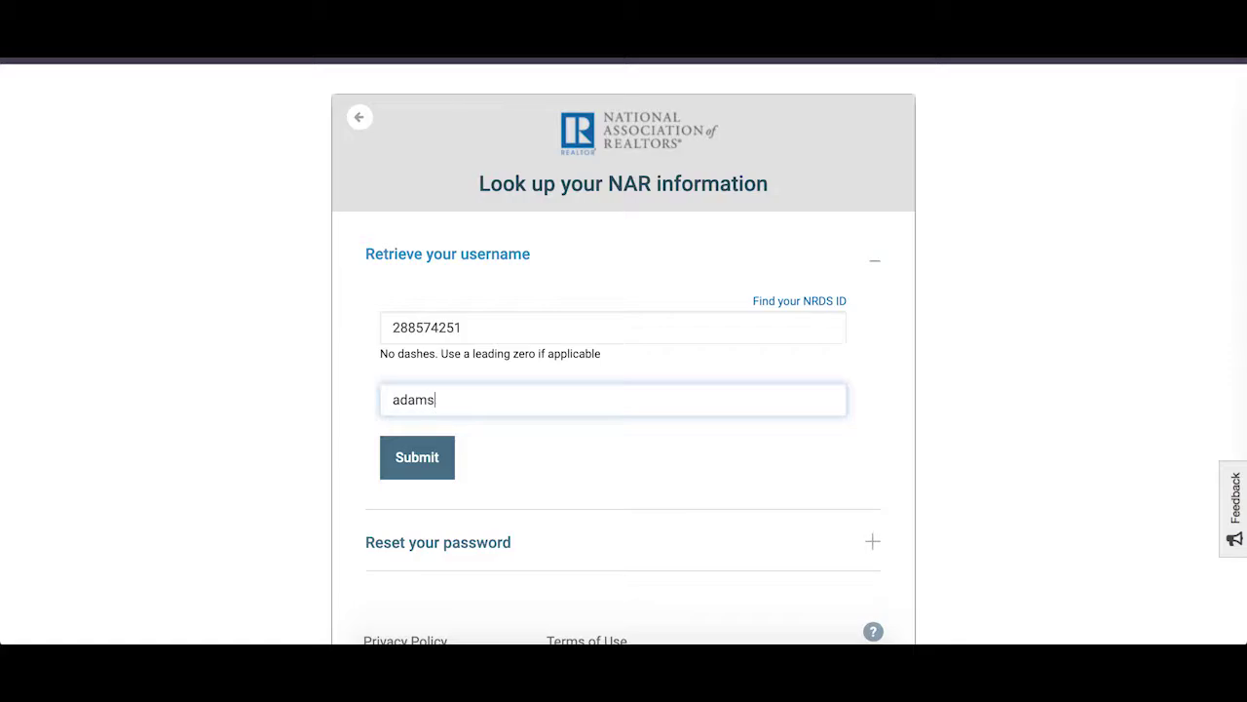
click(449, 472)
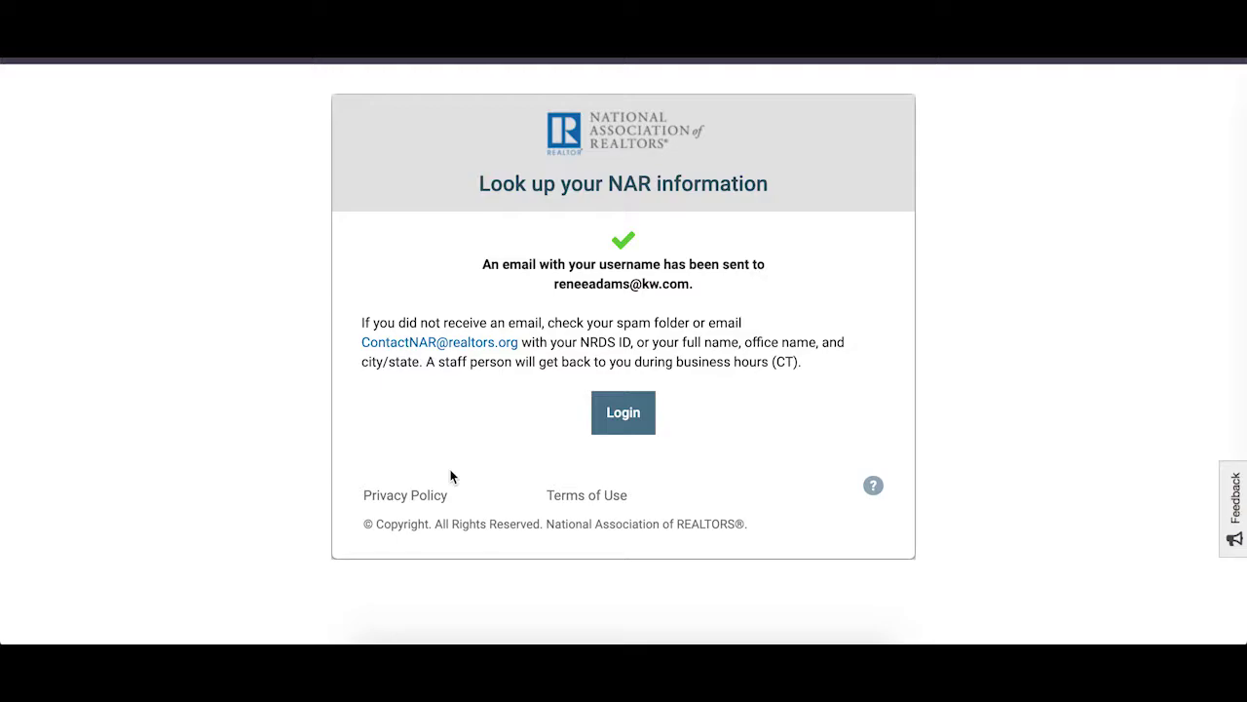
Sign in to NAR with the member's username and password.
click(624, 417)
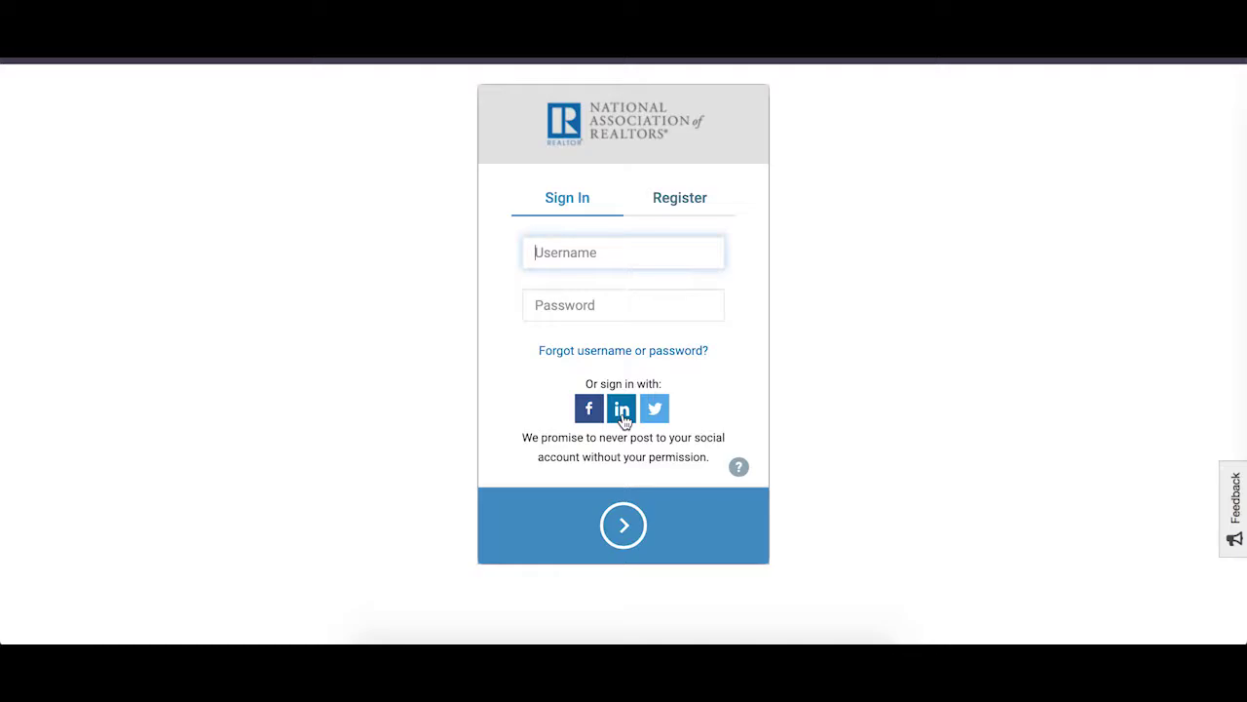
text(renee)
click(682, 299)
text(•••••)
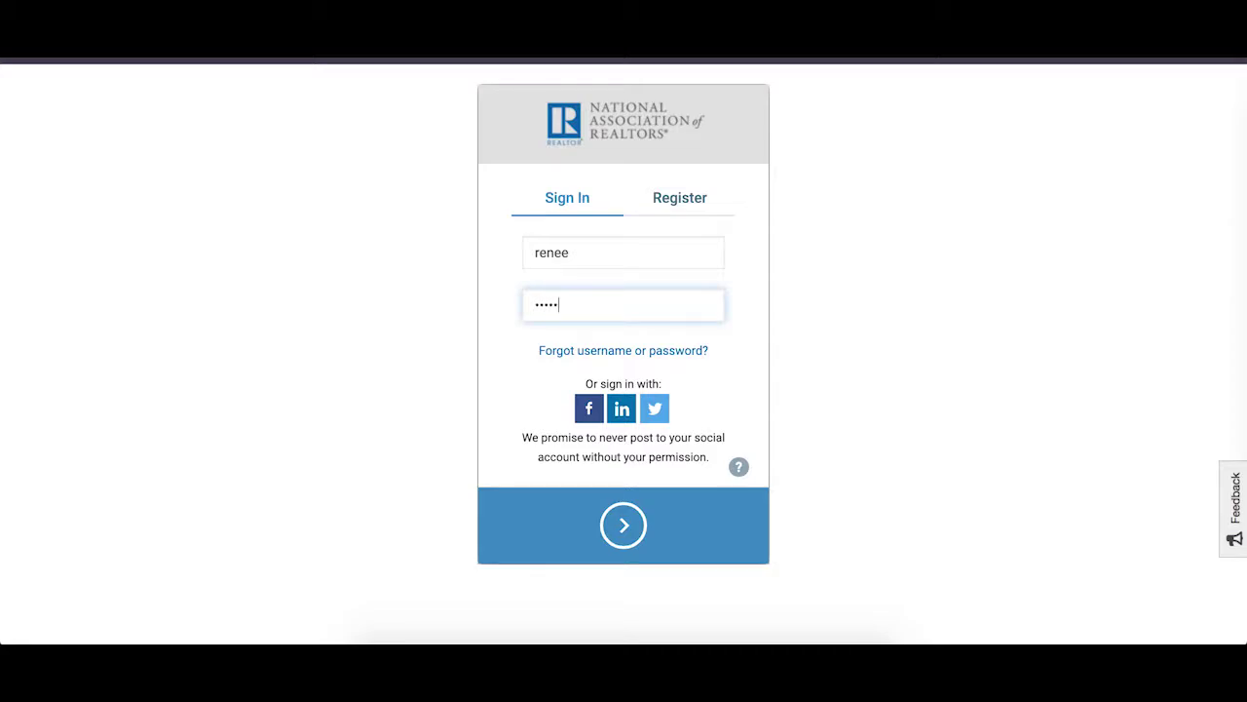
text(••••)
key(Return)
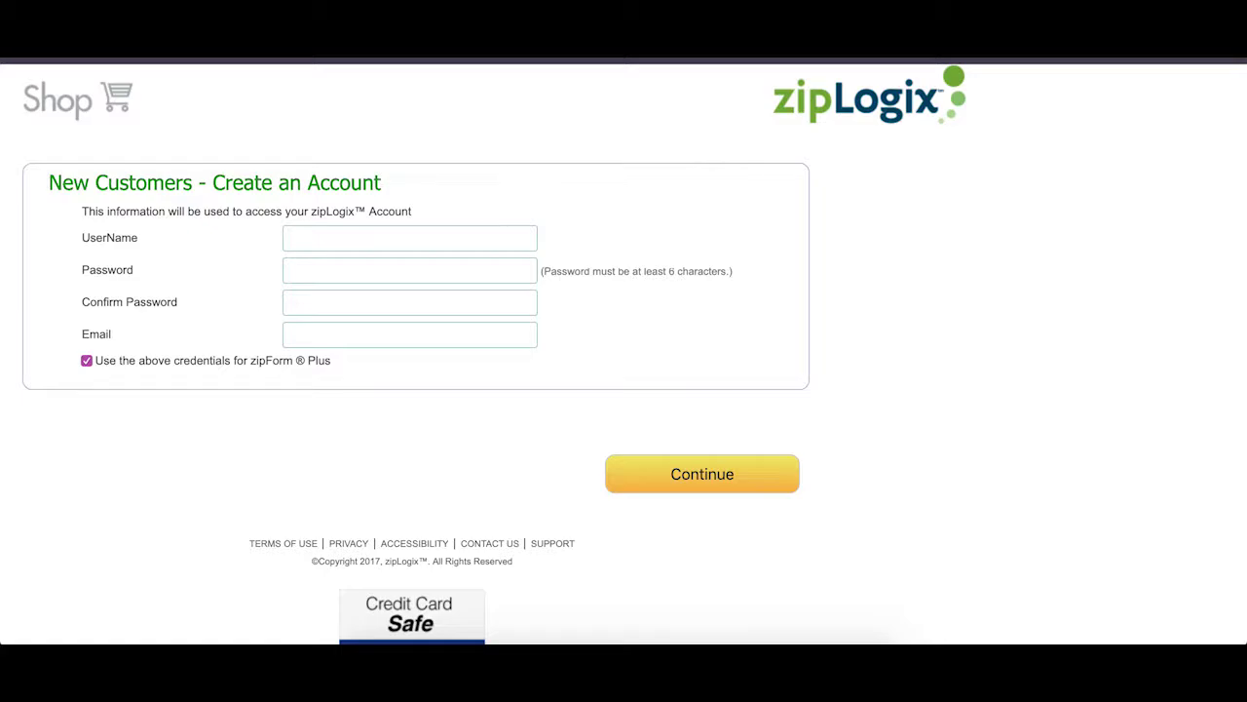
Enter a username, password, matching confirmation and the member's e-mail in the zipLogix account form.
click(454, 238)
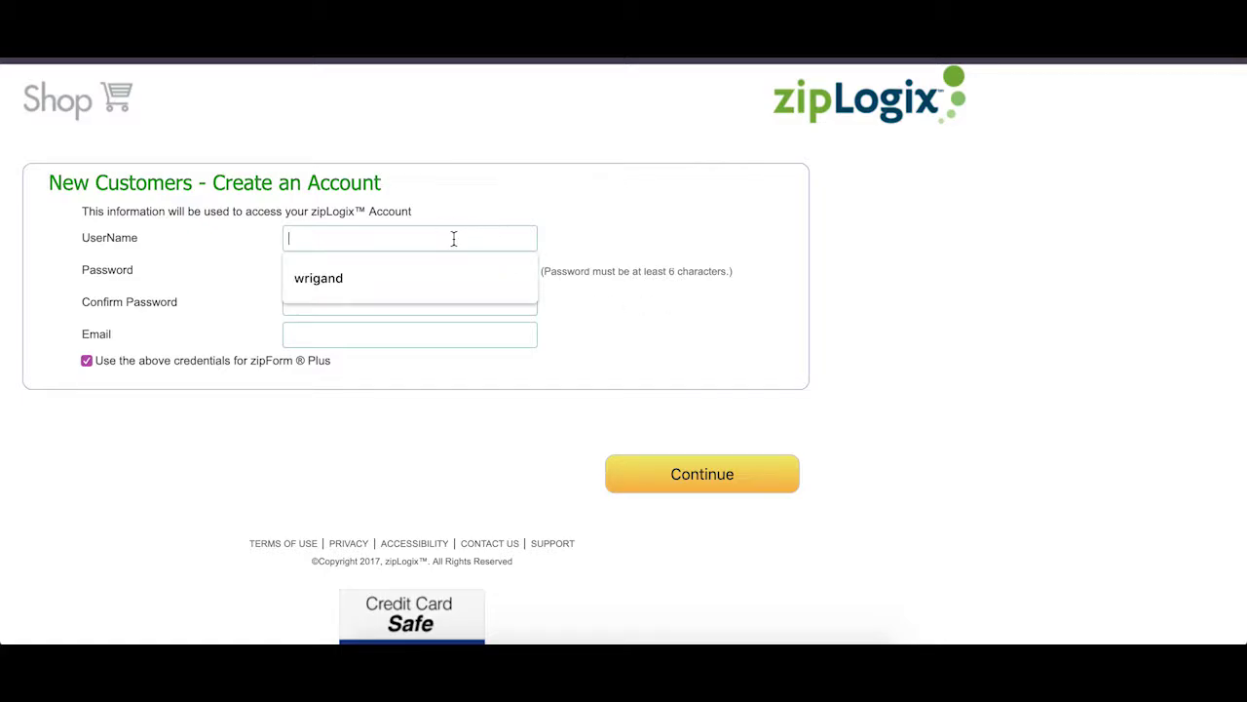
text(renee)
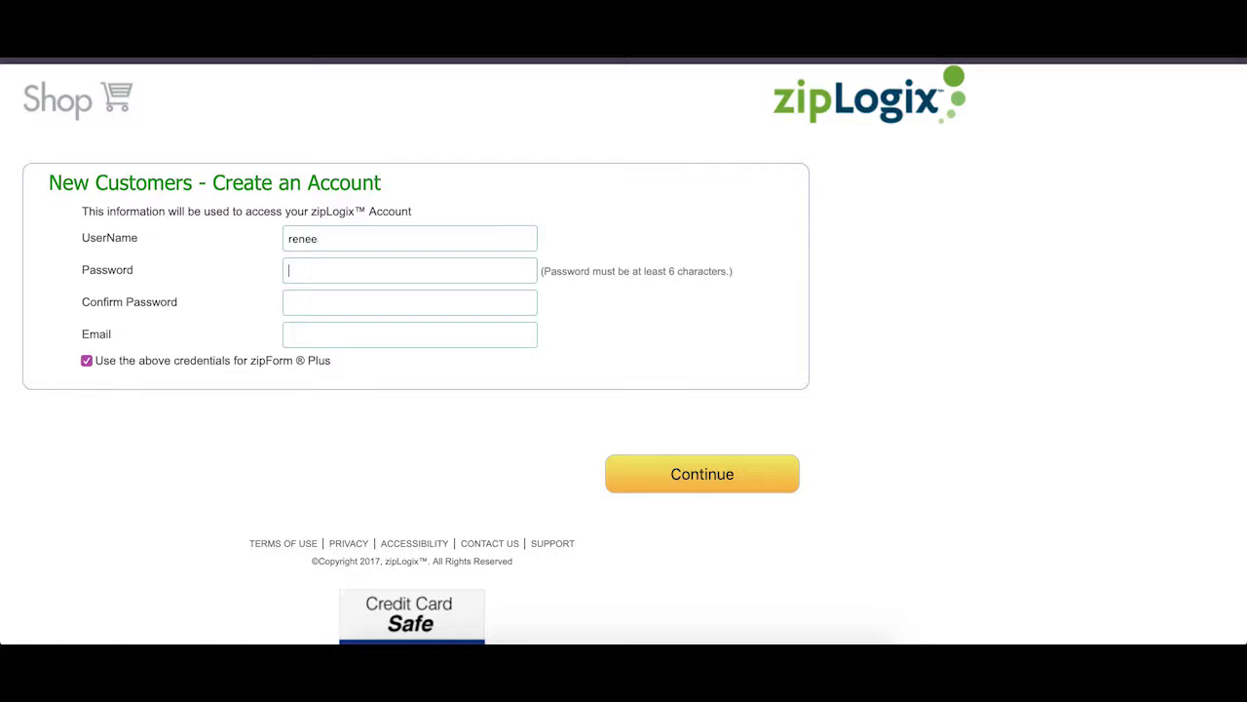
text(*******)
key(Tab)
text(**)
text(*****)
text(*)
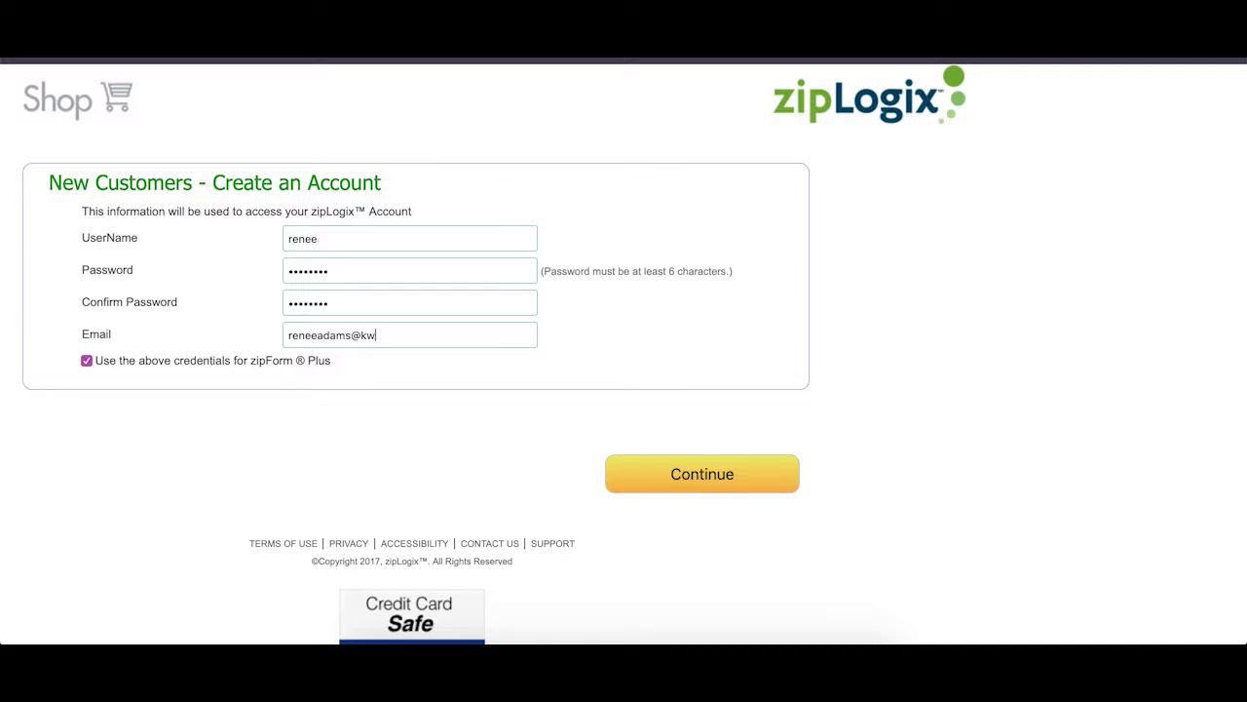
Submit the new account and add zipForm Plus at $0.00 to the shopping cart.
click(711, 479)
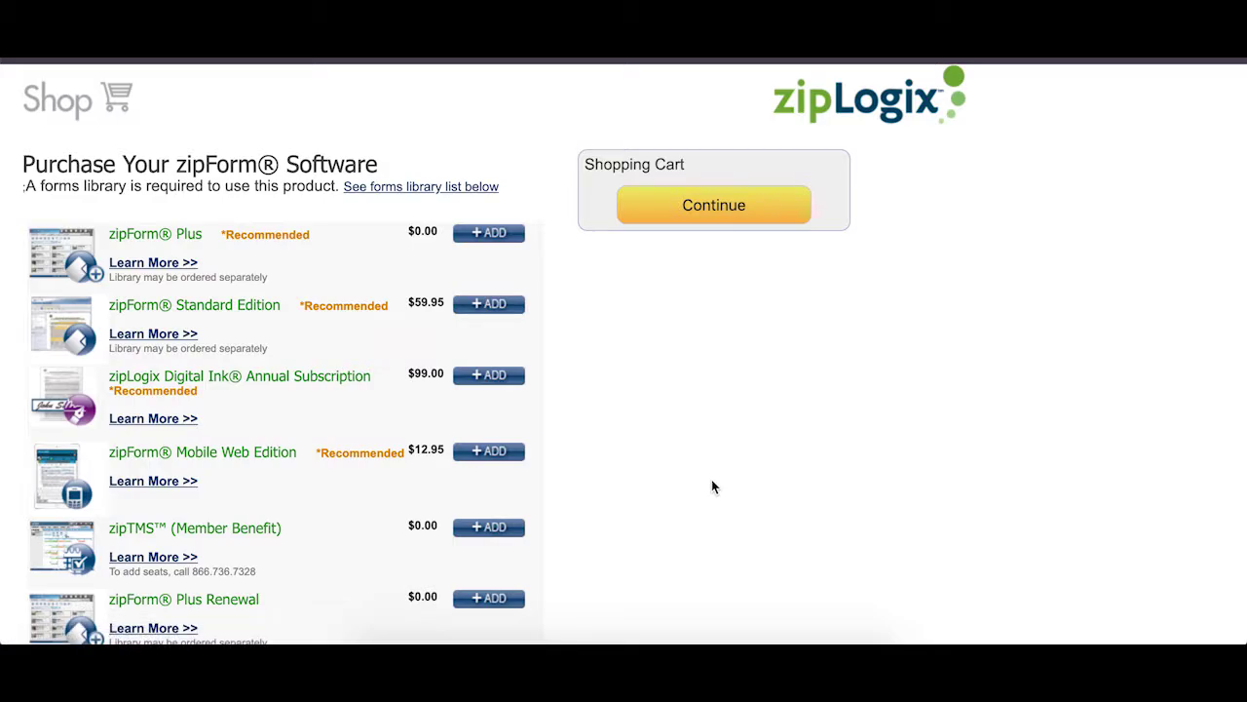
scroll(678, 531, down, 7)
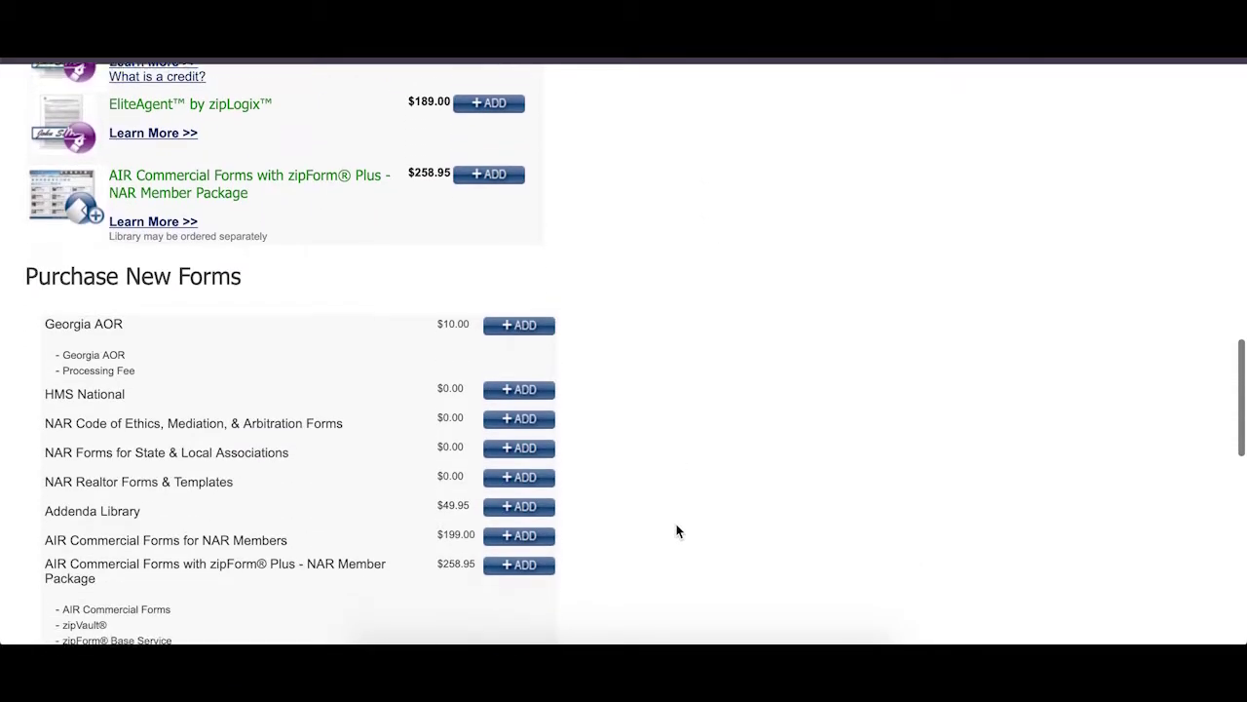
scroll(679, 531, down, 3)
scroll(678, 531, up, 15)
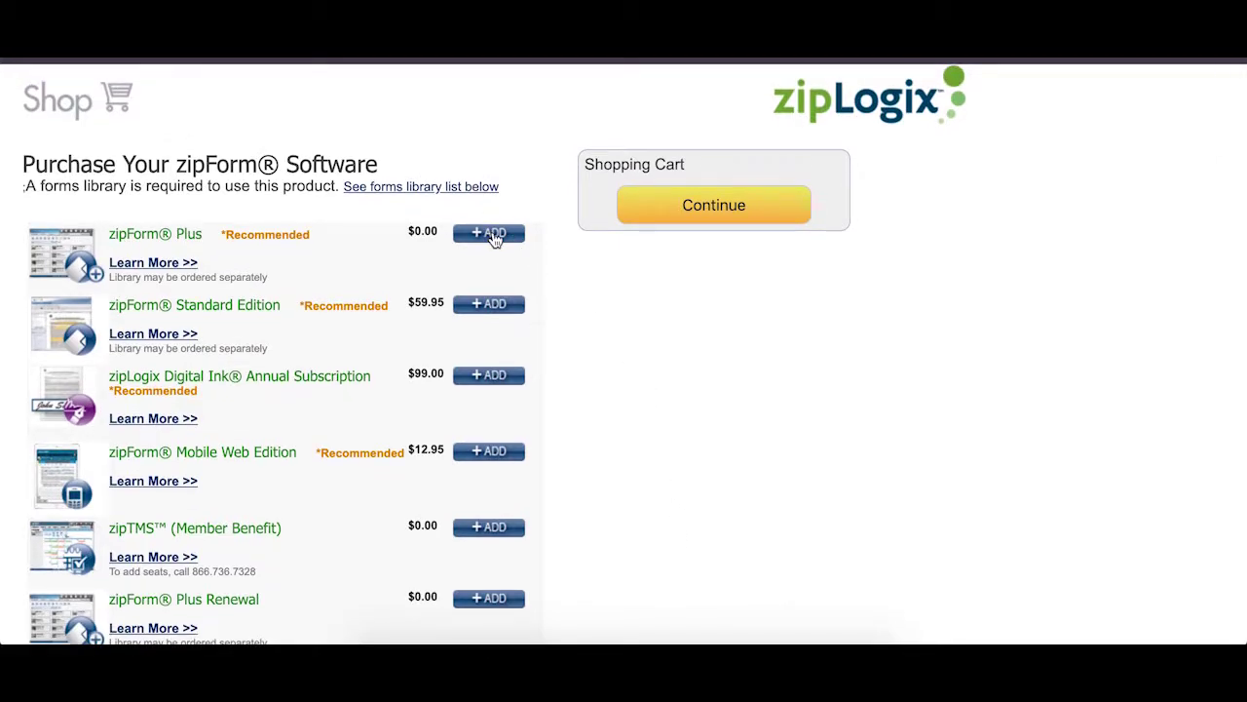
click(494, 239)
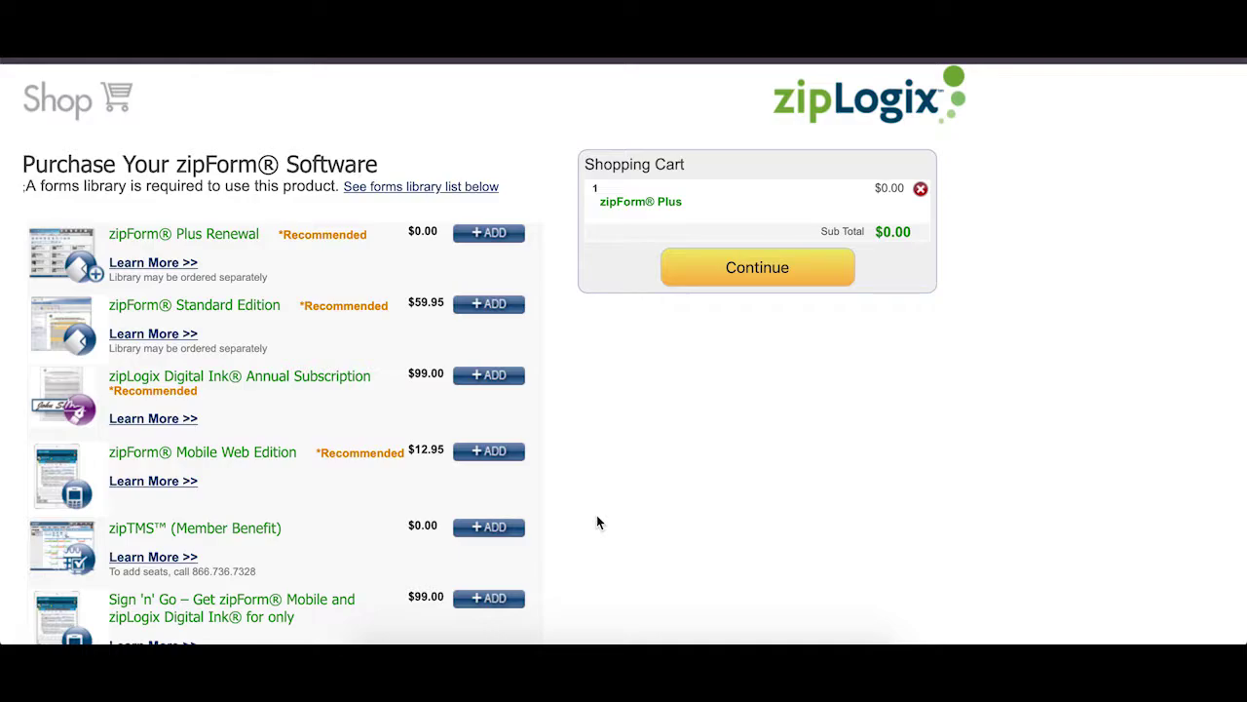
scroll(597, 522, down, 13)
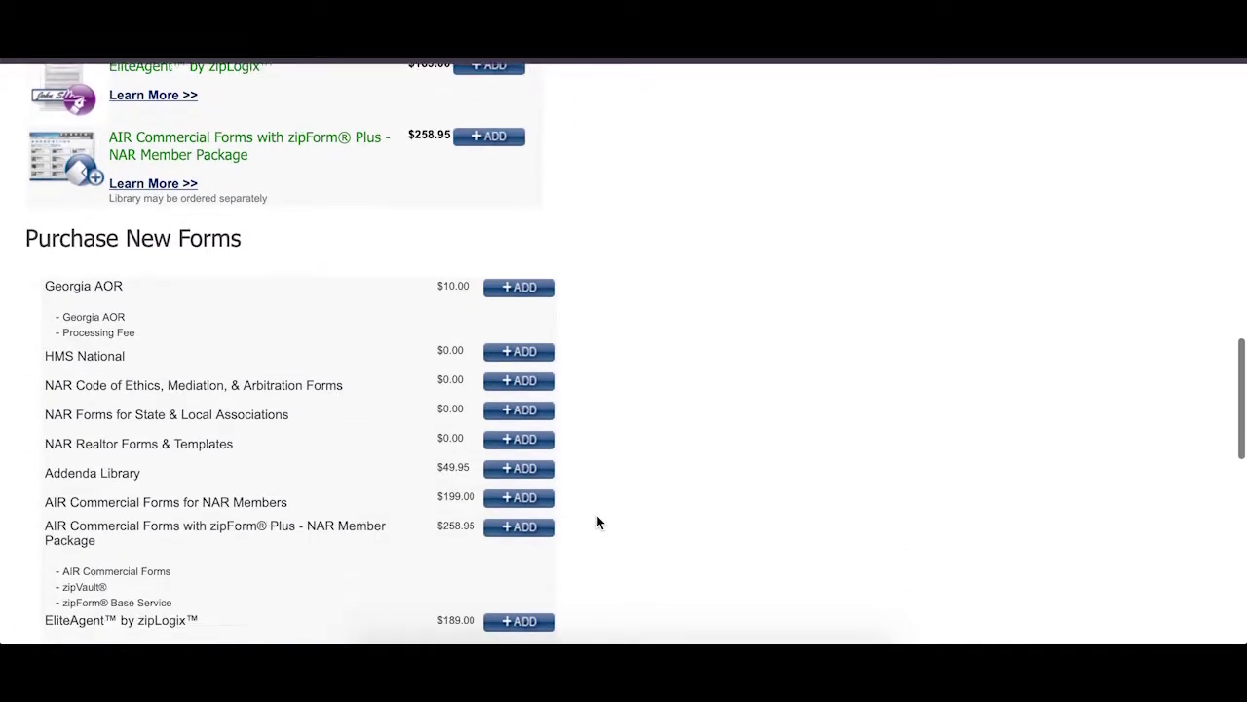
scroll(597, 523, down, 1)
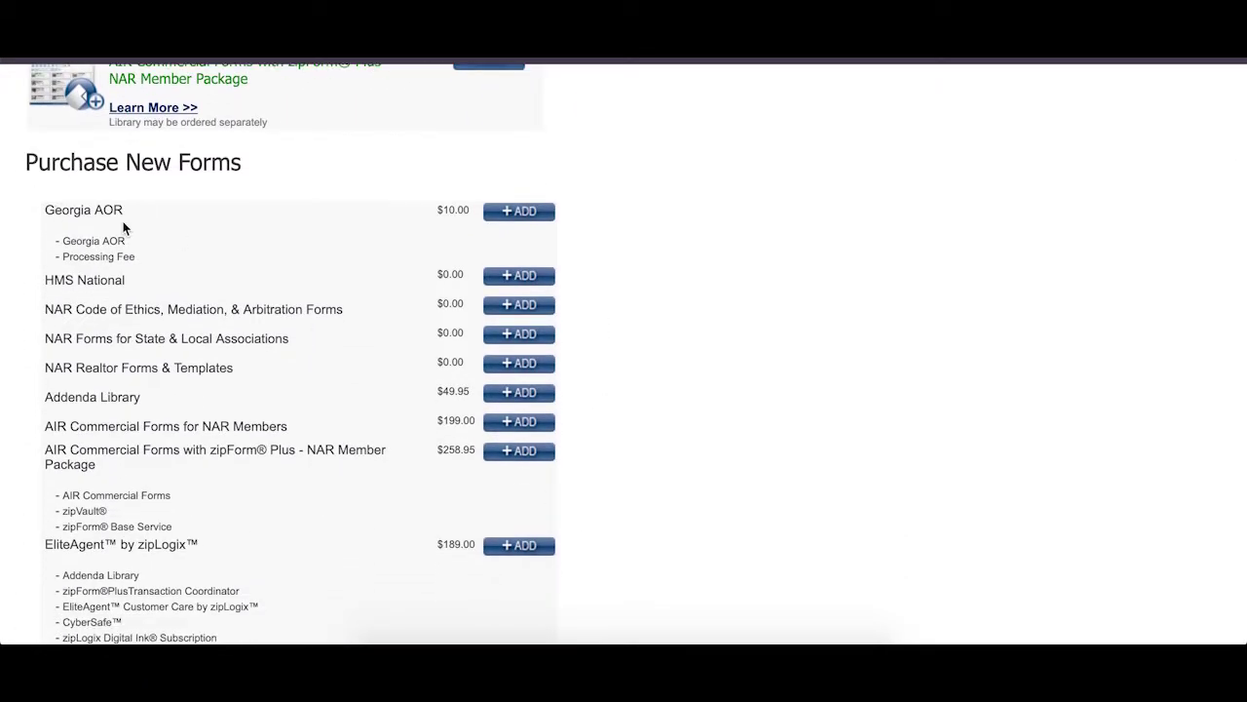
Add the $10.00 Georgia AOR library, authenticating with the member's NRDS ID, then continue from the cart.
click(516, 221)
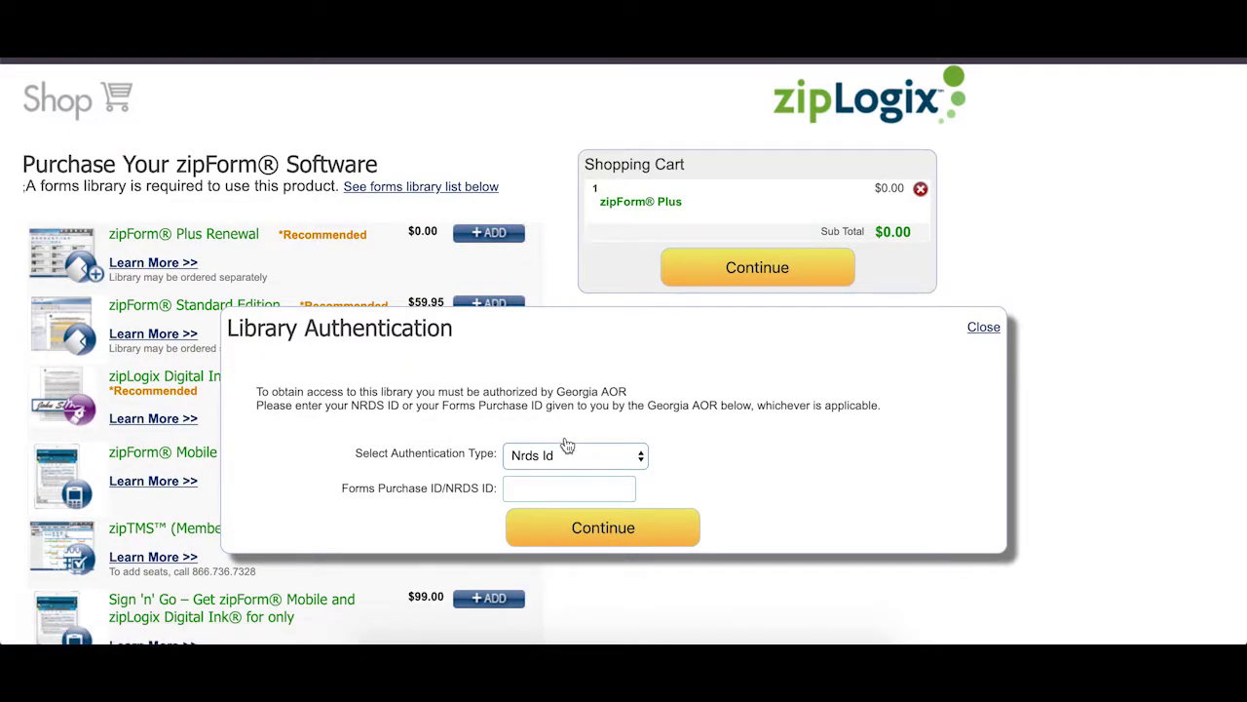
click(574, 487)
click(630, 537)
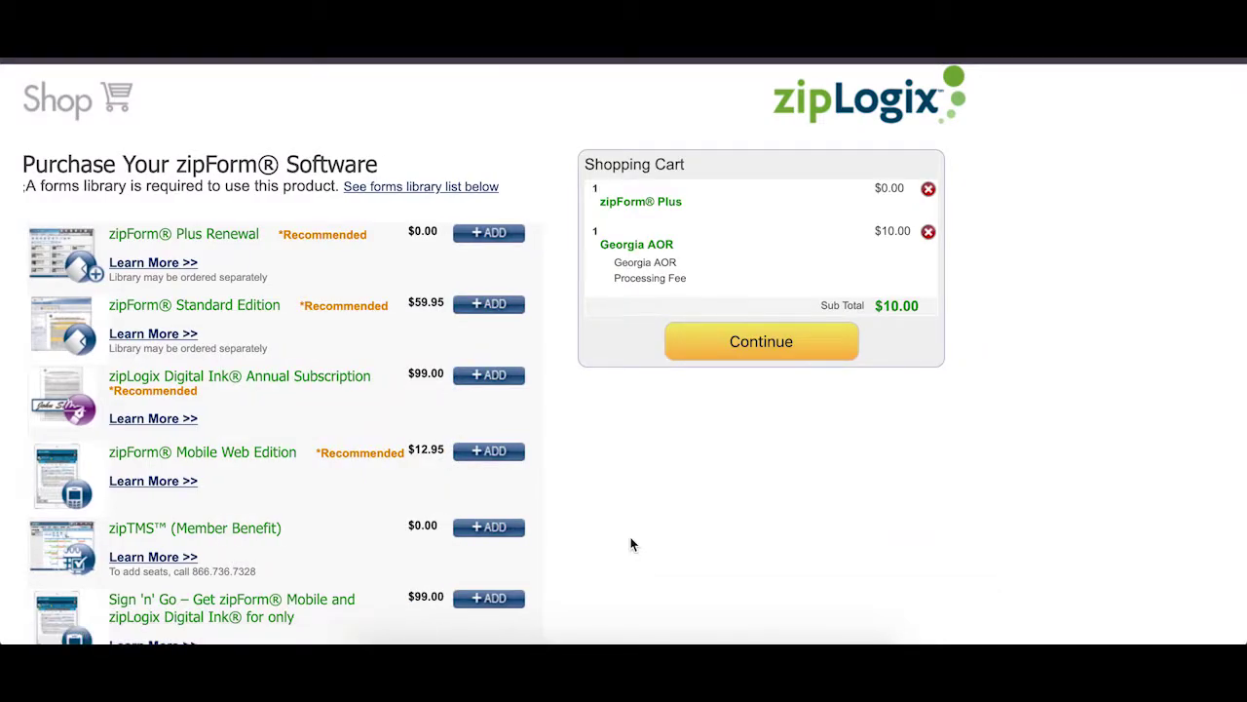
click(761, 341)
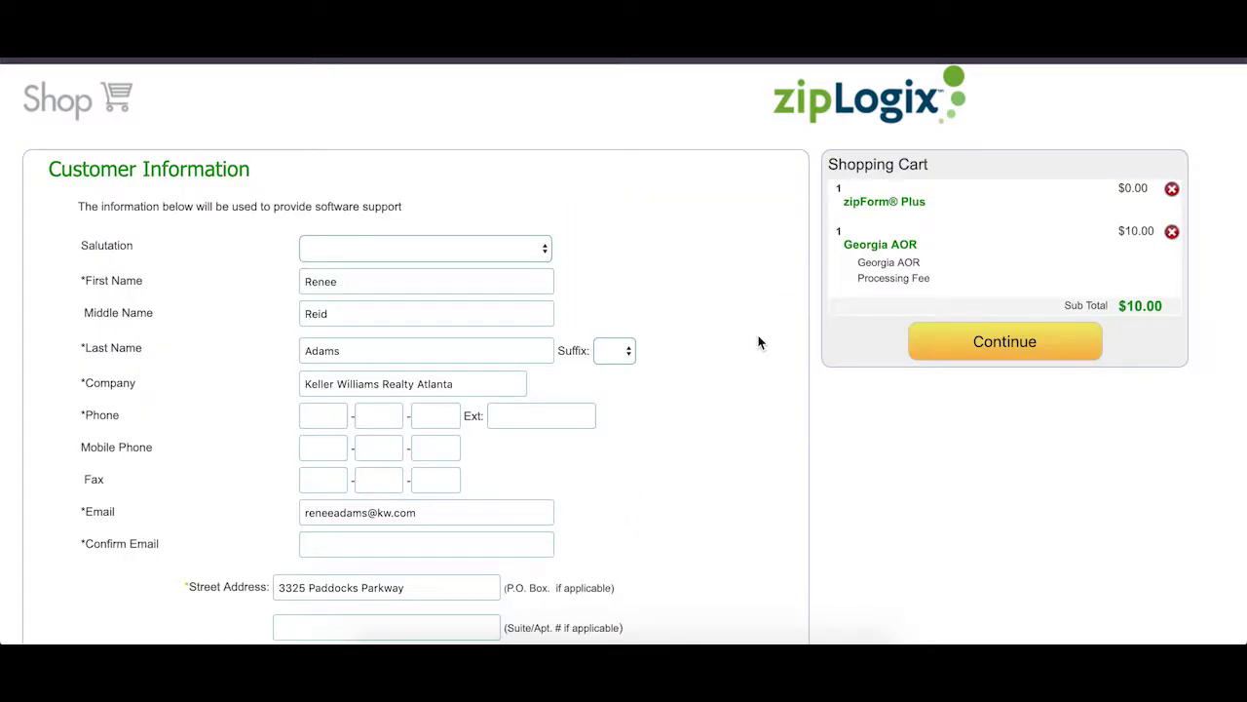
Decline Product Support and Marketing notifications, and fill in the state and phone number.
scroll(501, 419, down, 5)
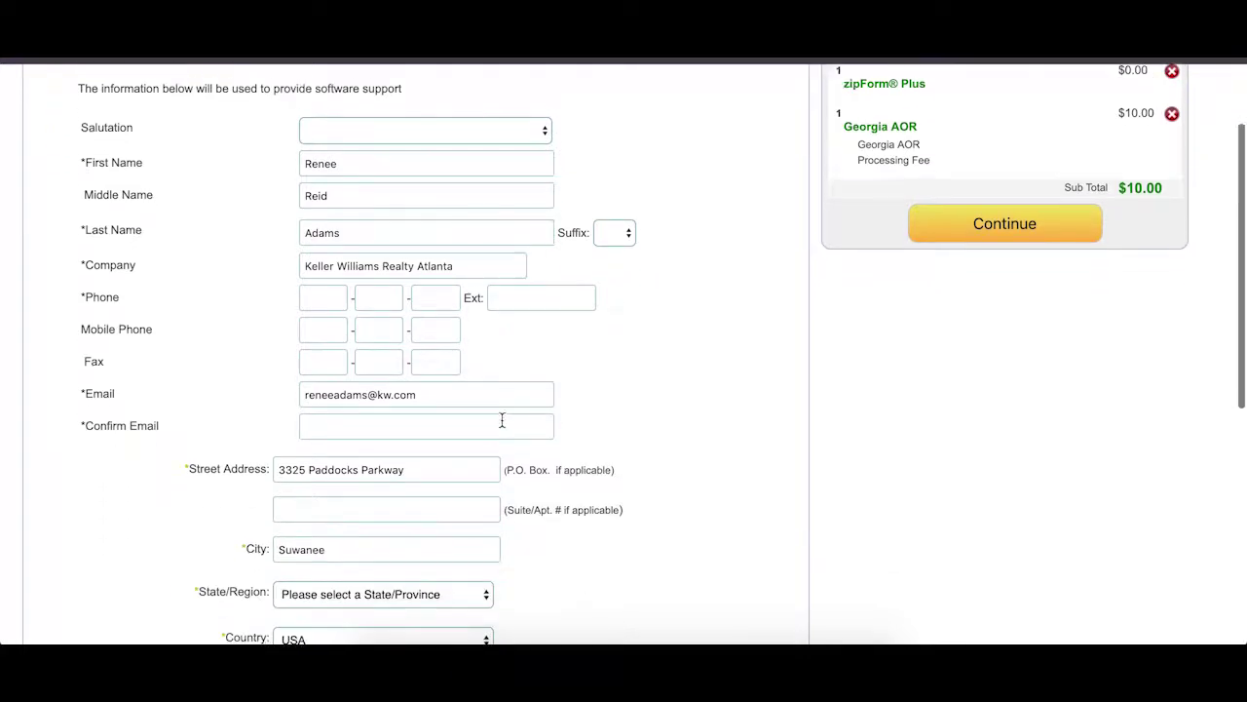
scroll(504, 426, down, 5)
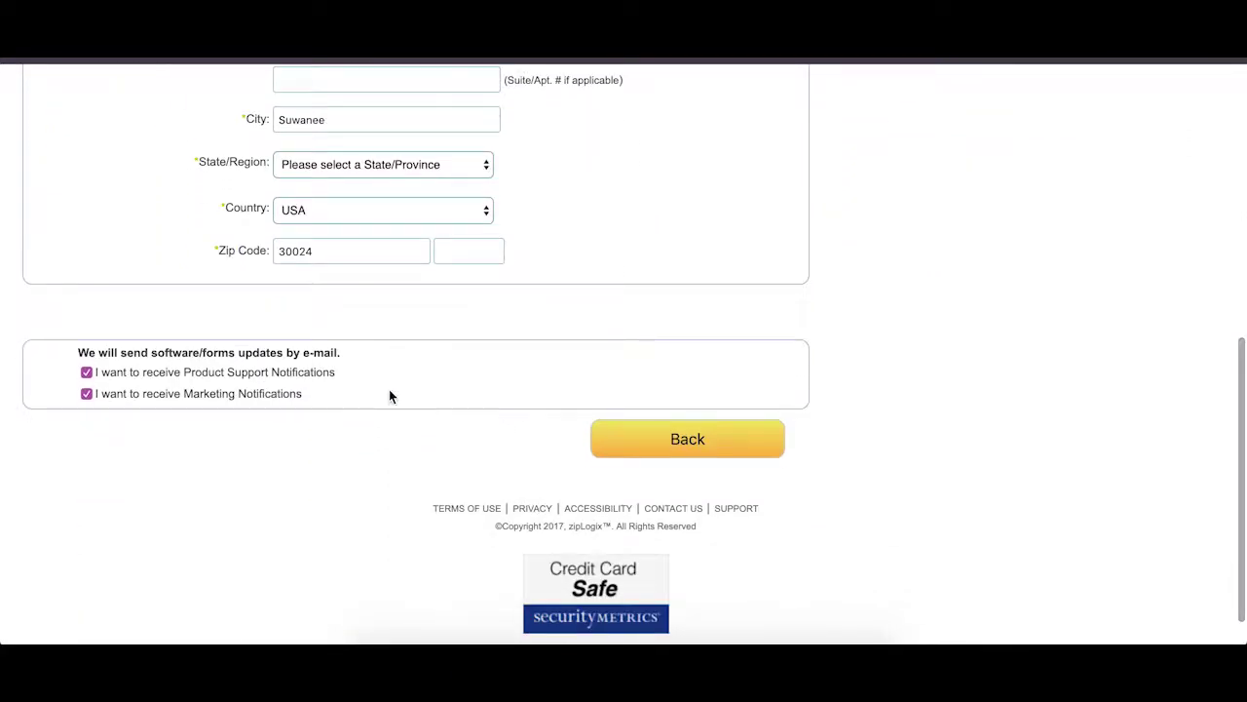
click(85, 372)
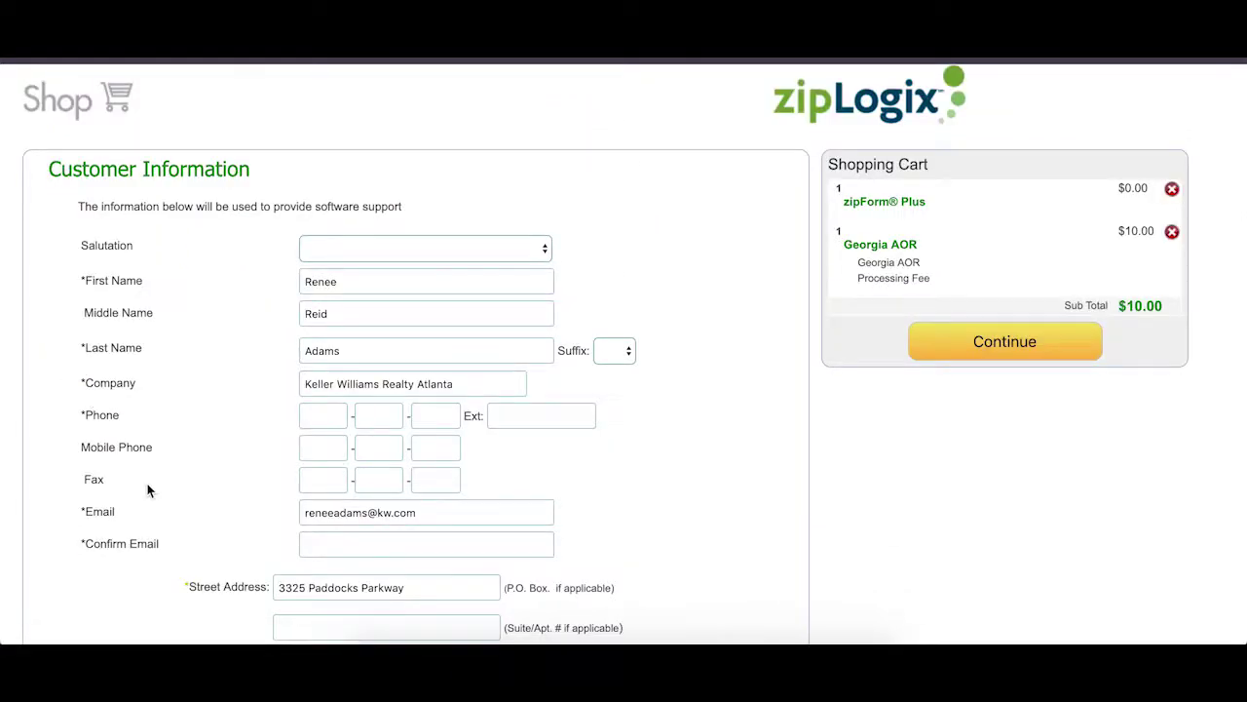
click(88, 351)
scroll(209, 434, down, 4)
click(477, 381)
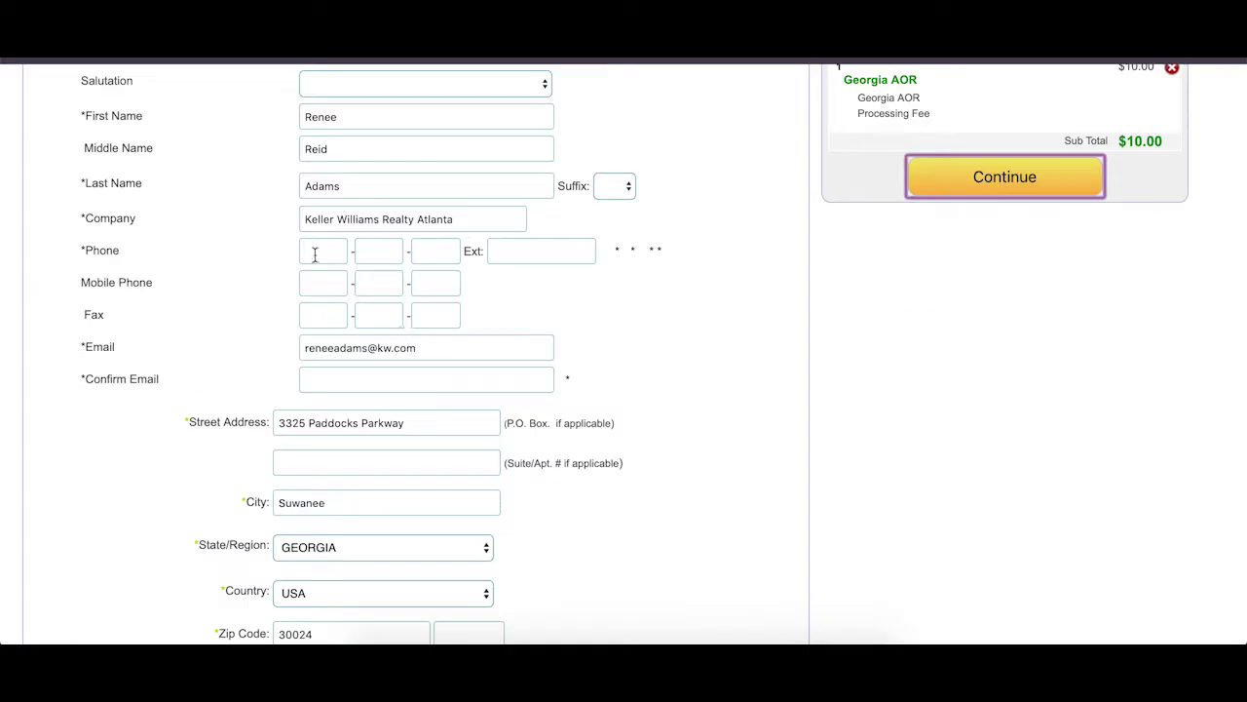
click(315, 254)
text(678)
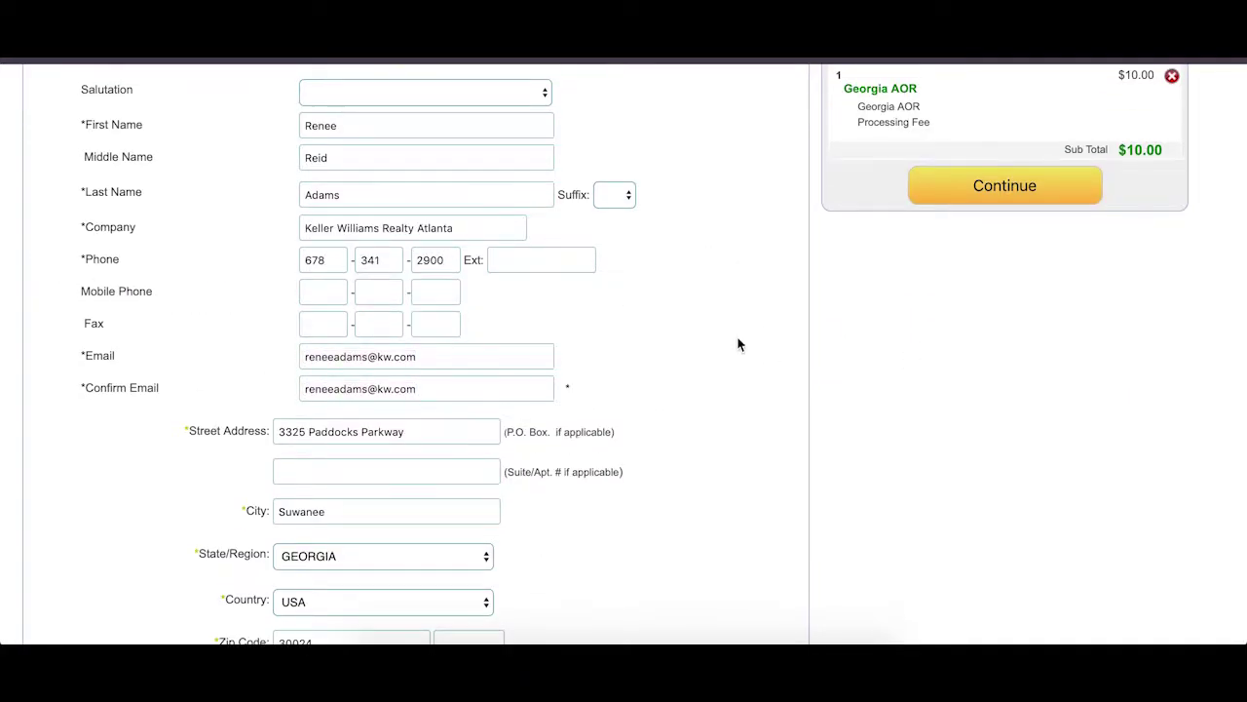
Continue to the order review and accept the Terms of Use.
scroll(911, 310, up, 1)
click(1088, 284)
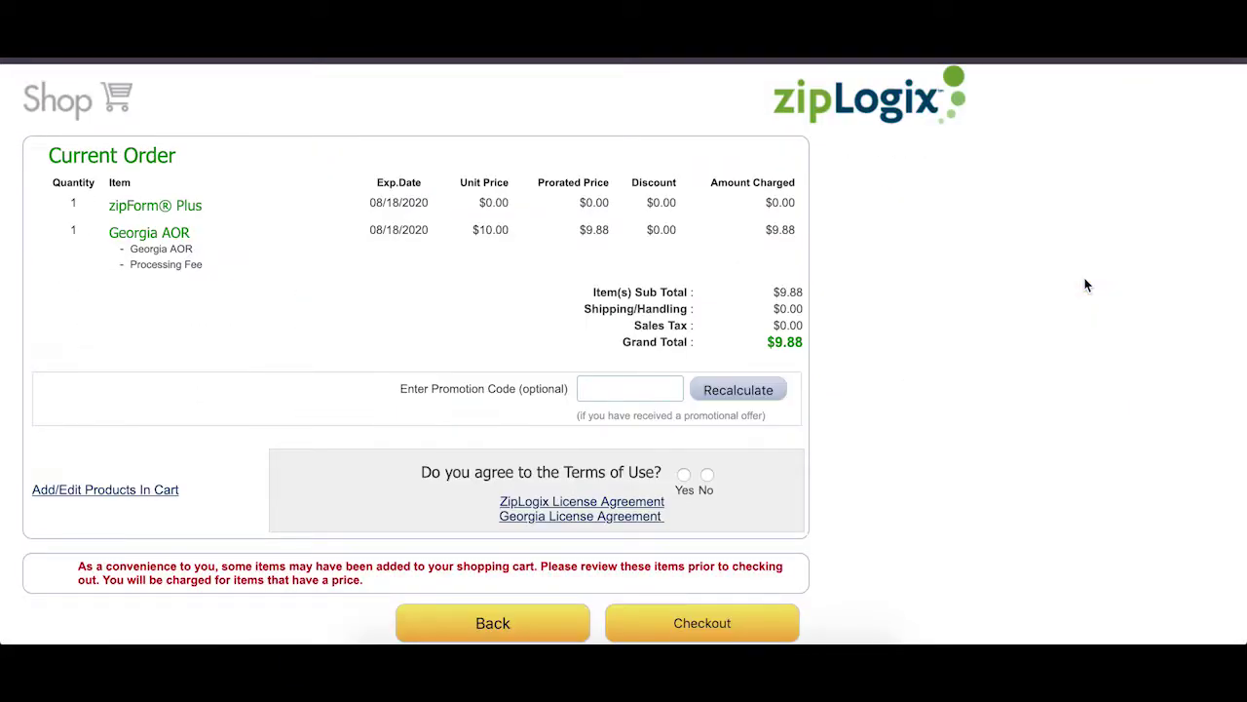
click(684, 474)
Pay the $9.88 order by credit card, entering card type, number, security code and expiration date.
click(754, 631)
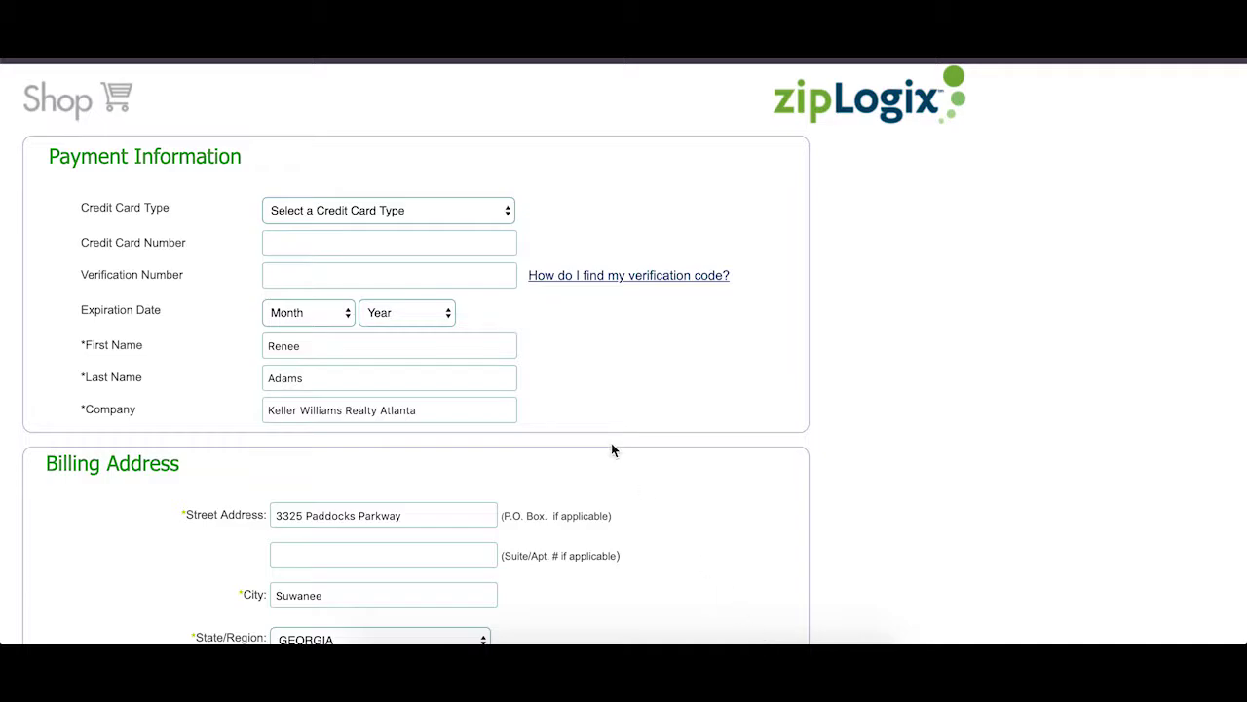
click(439, 213)
text(••••••••••••••)
key(Tab)
text(•••)
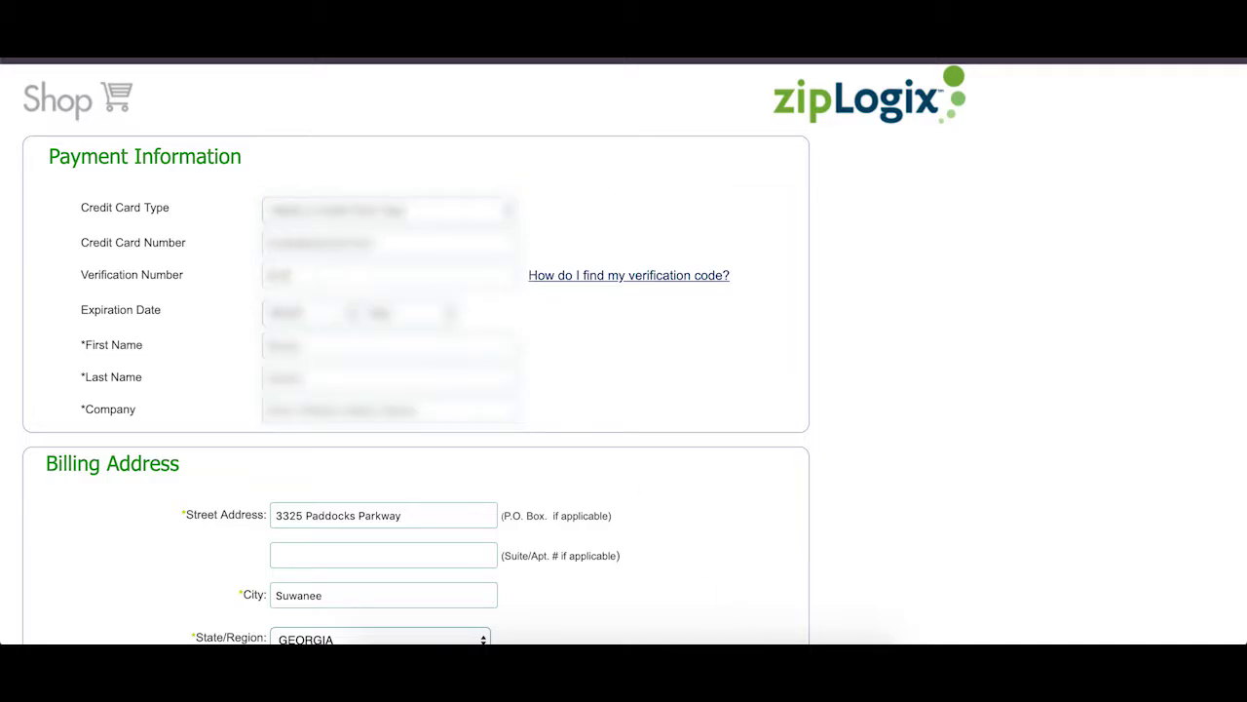
click(307, 312)
click(304, 364)
click(406, 313)
click(404, 405)
scroll(724, 412, down, 4)
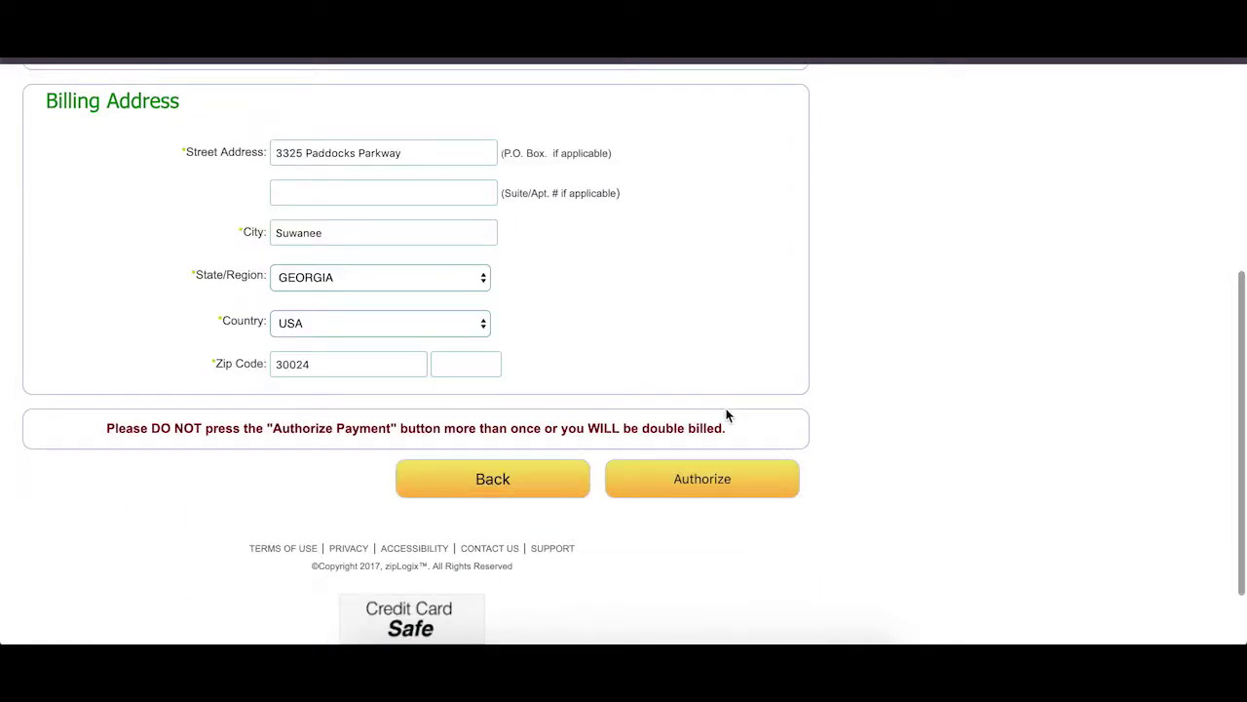
click(712, 483)
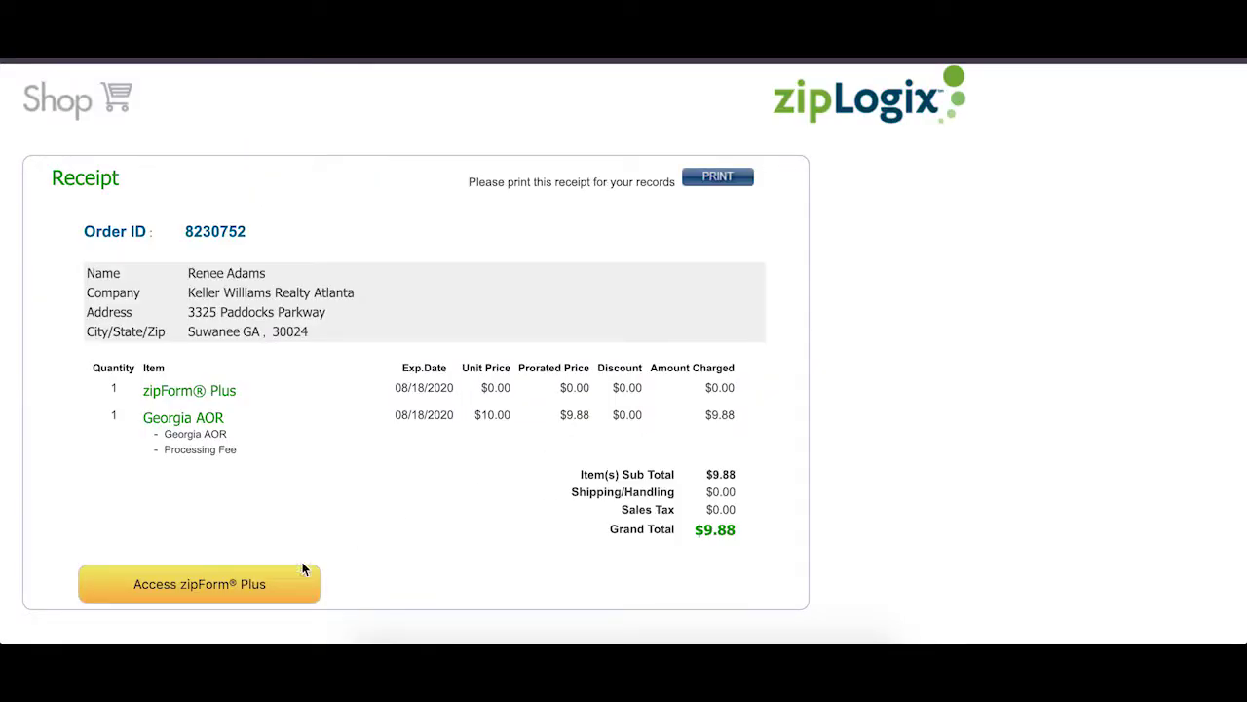
Open zipForm Plus, always allow zipform.com pop-ups, then reload and resubmit the page.
click(242, 597)
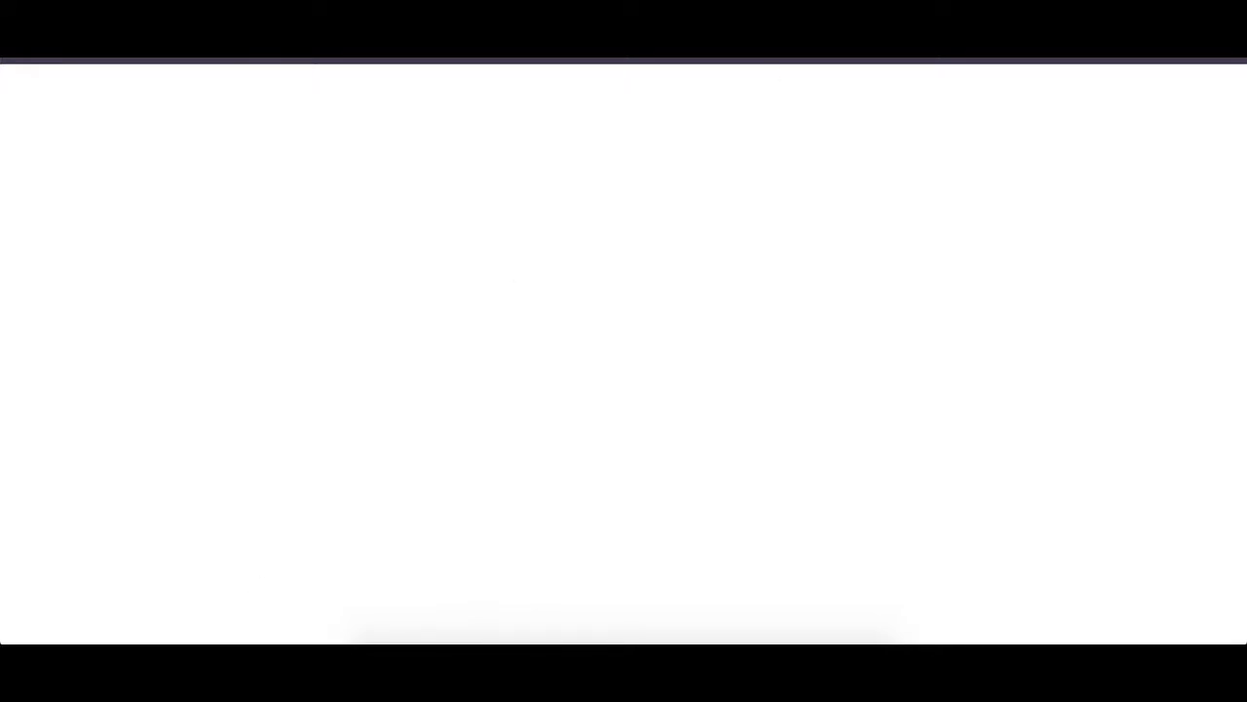
click(812, 108)
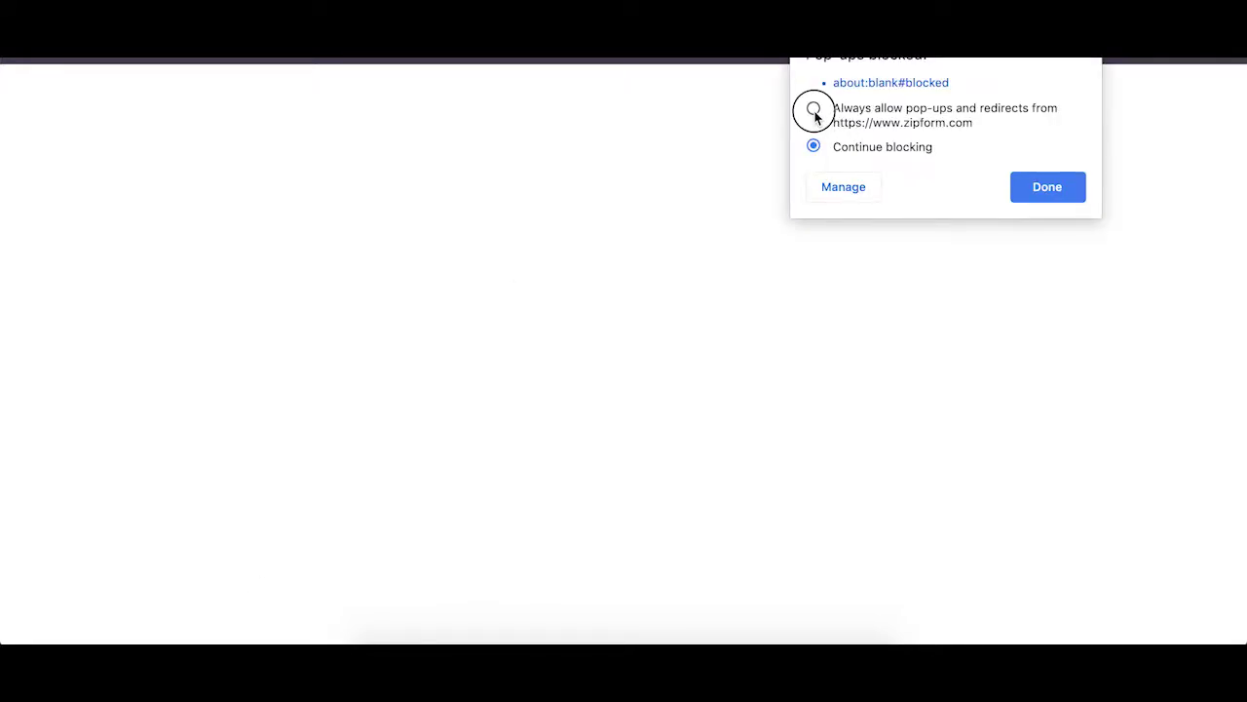
click(1051, 181)
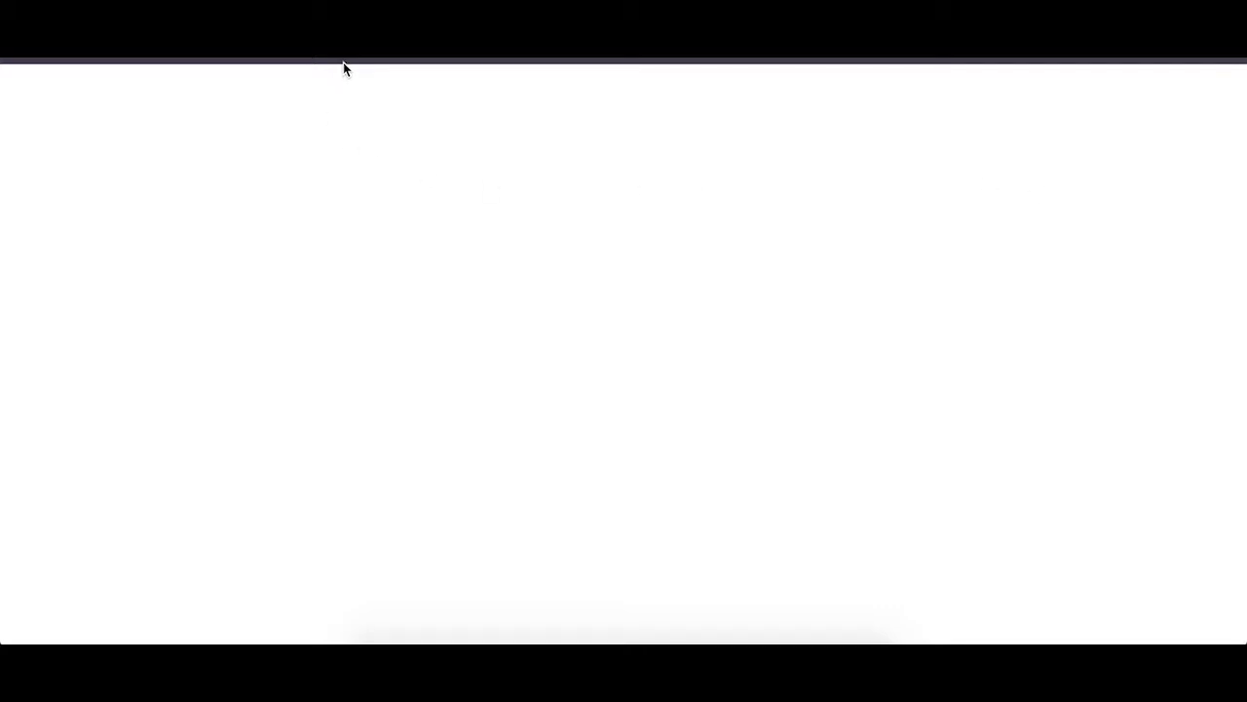
key(super+r)
click(750, 155)
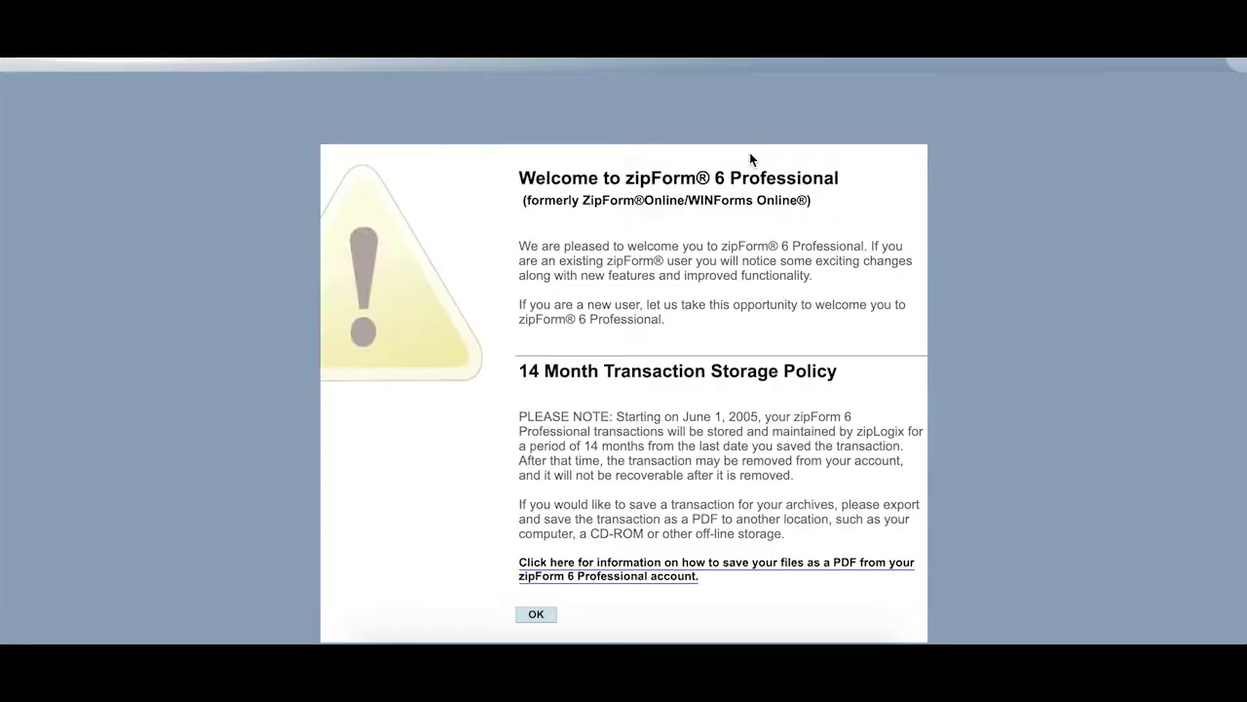
Dismiss the welcome notice and link the zipForm account to the room with its username and password.
click(541, 616)
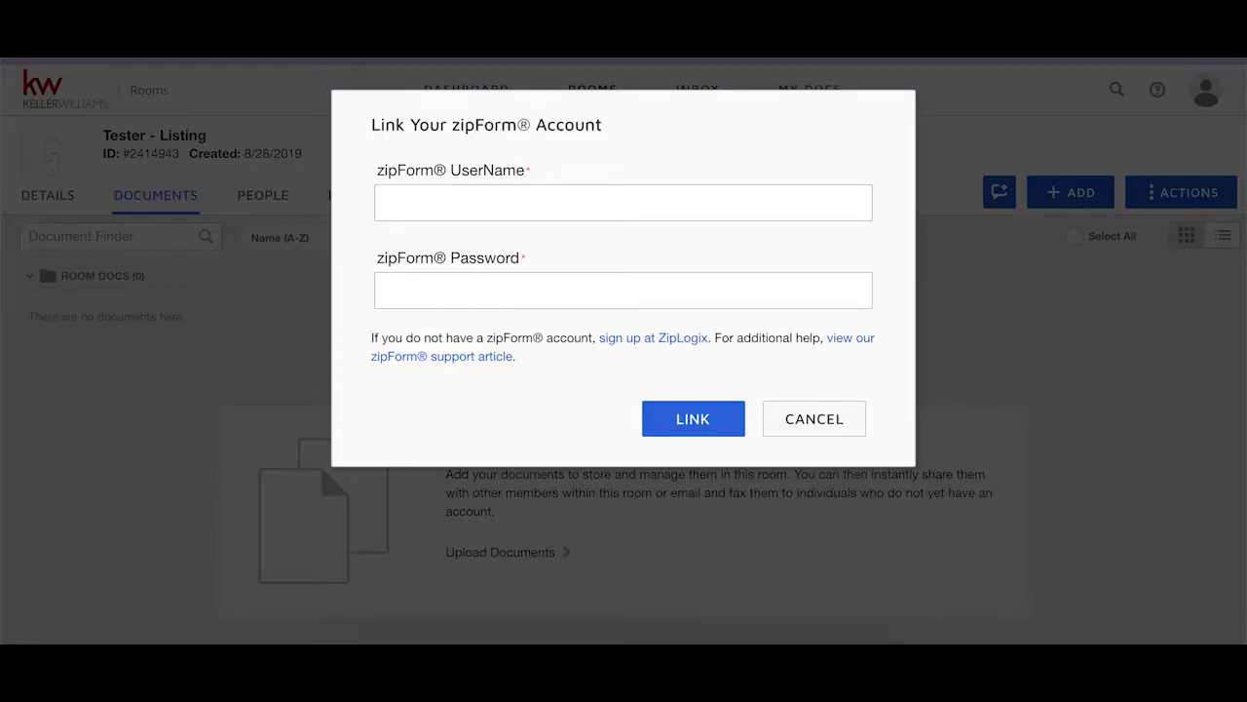
click(542, 206)
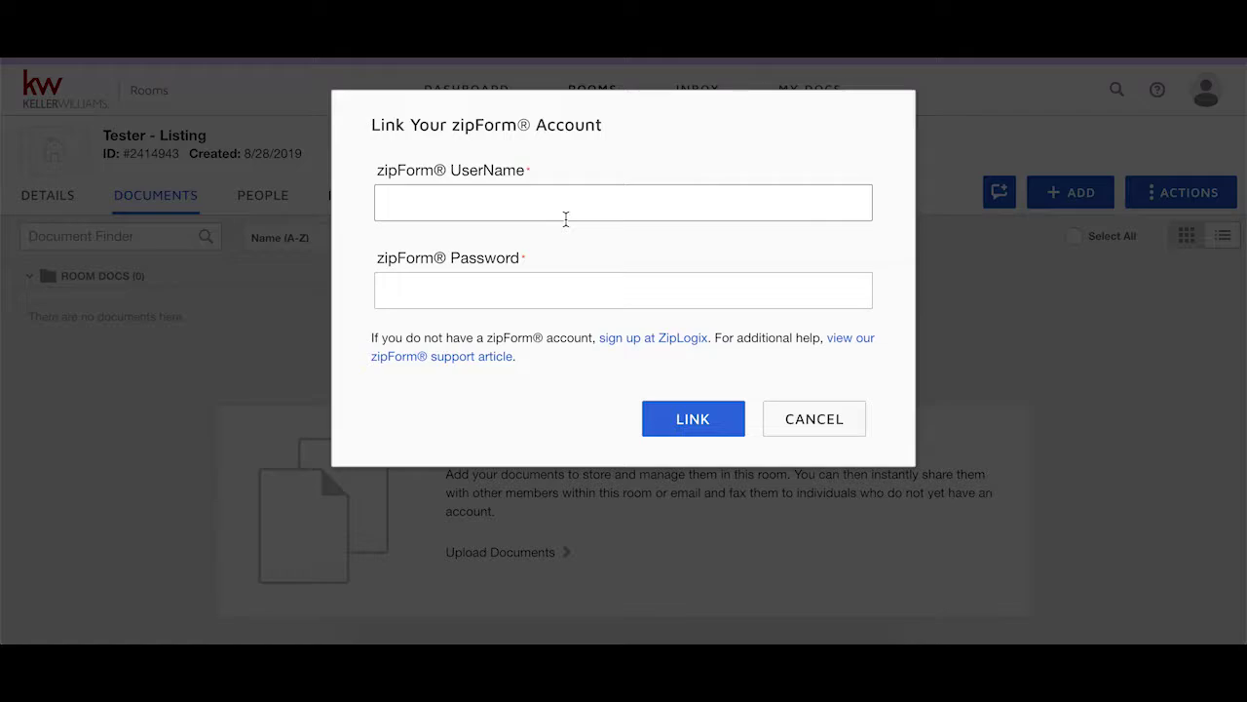
text(renee)
key(Tab)
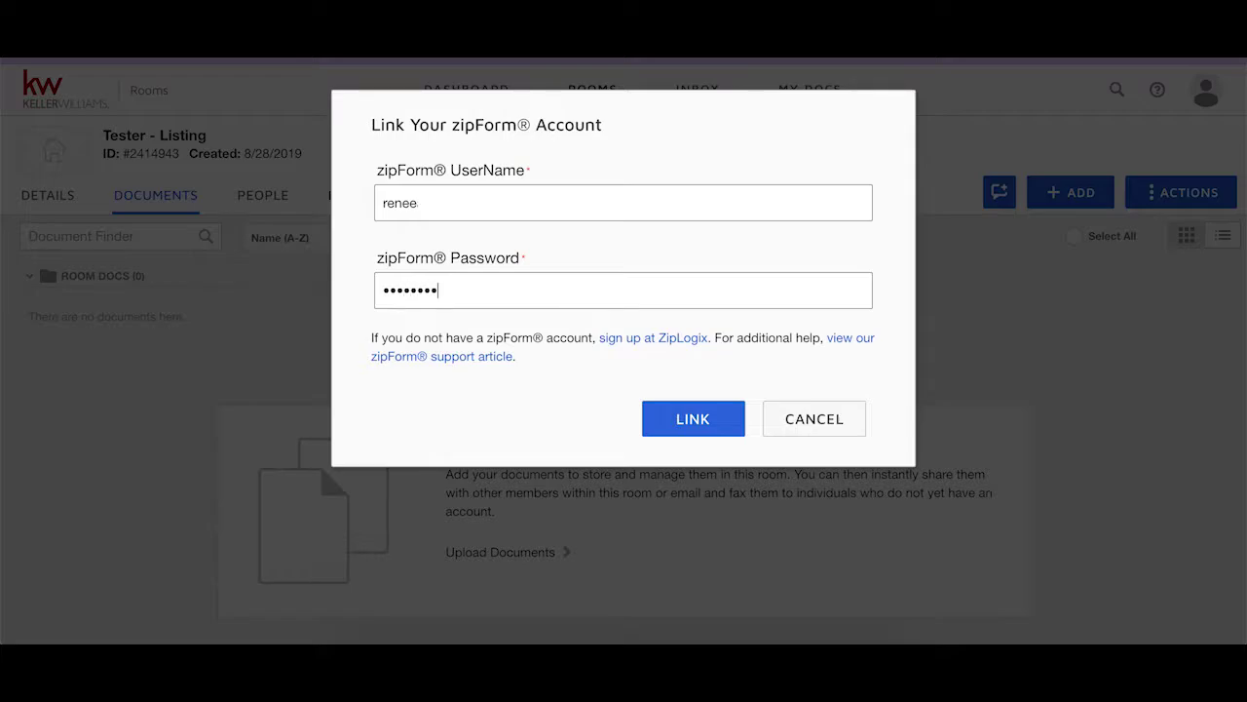
click(708, 422)
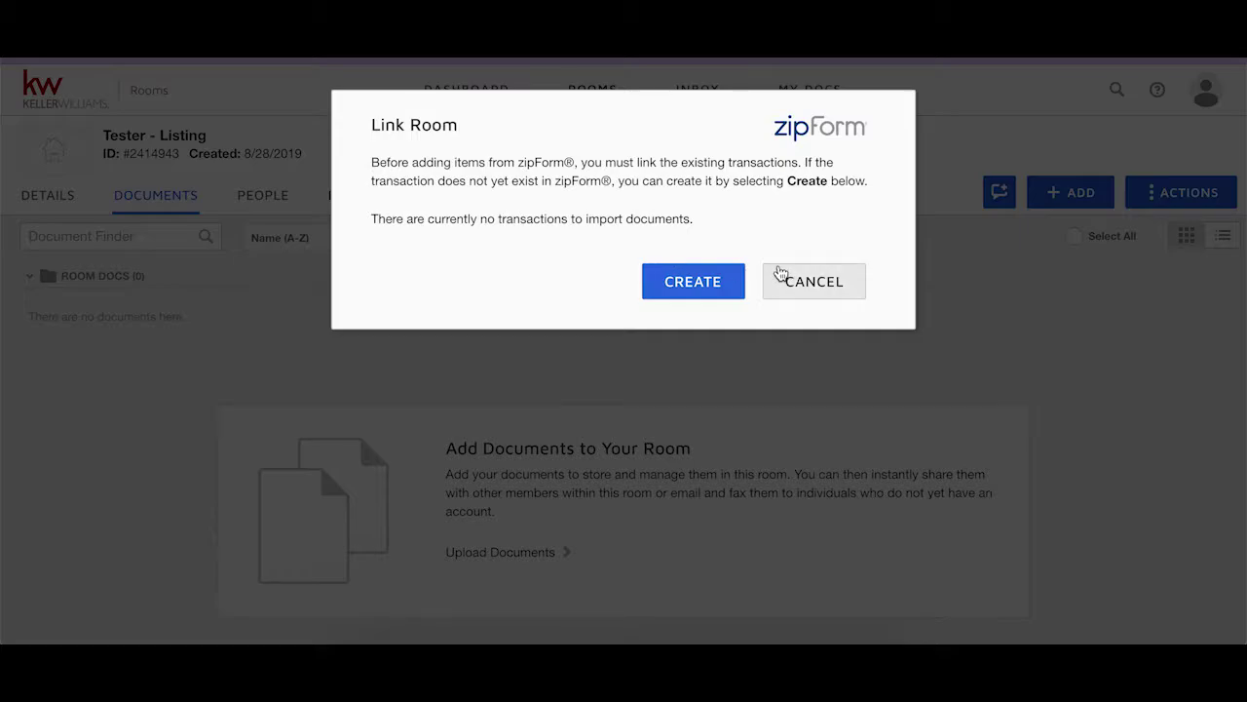
Dismiss the Link Room notice and start a new zipForm transaction via ADD > Zipform.
click(826, 283)
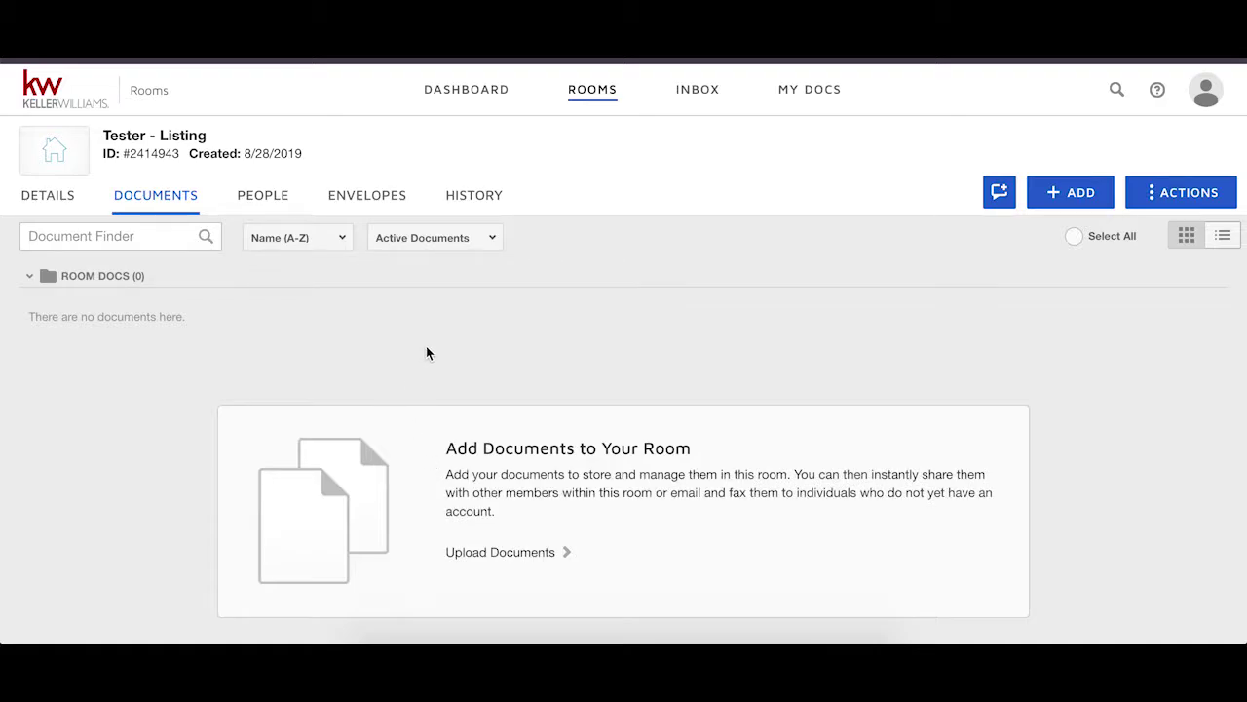
click(1098, 193)
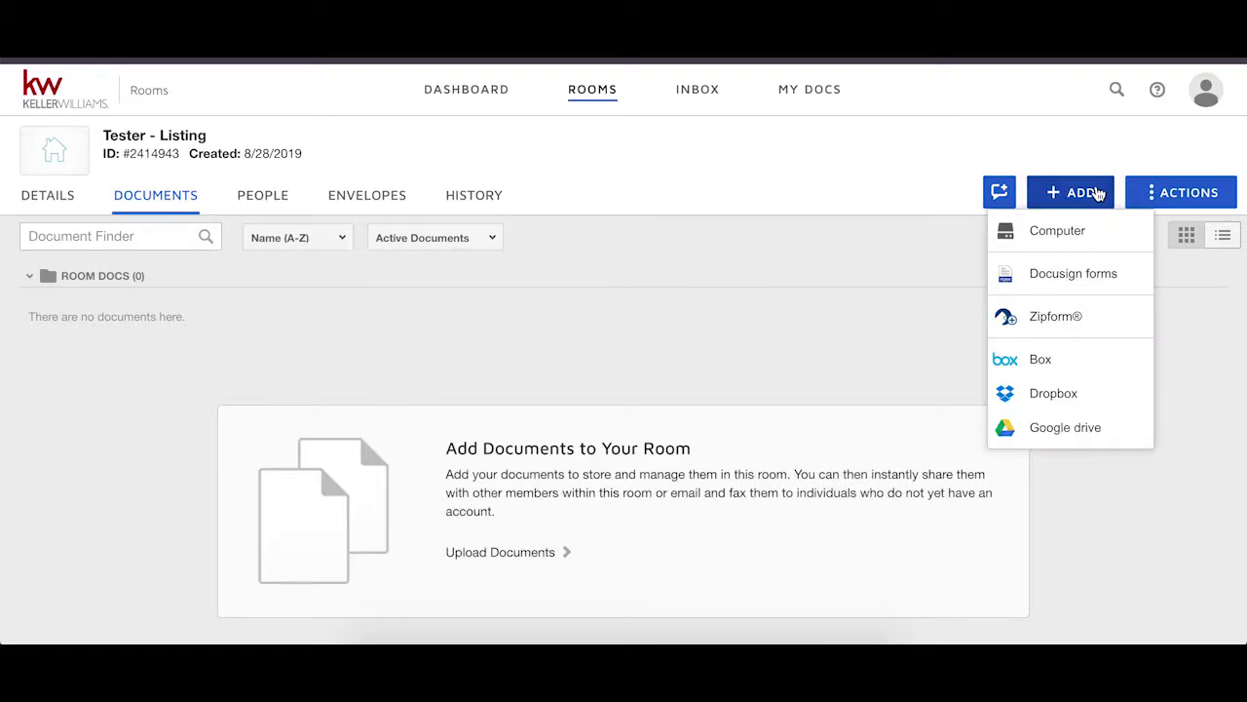
click(1101, 324)
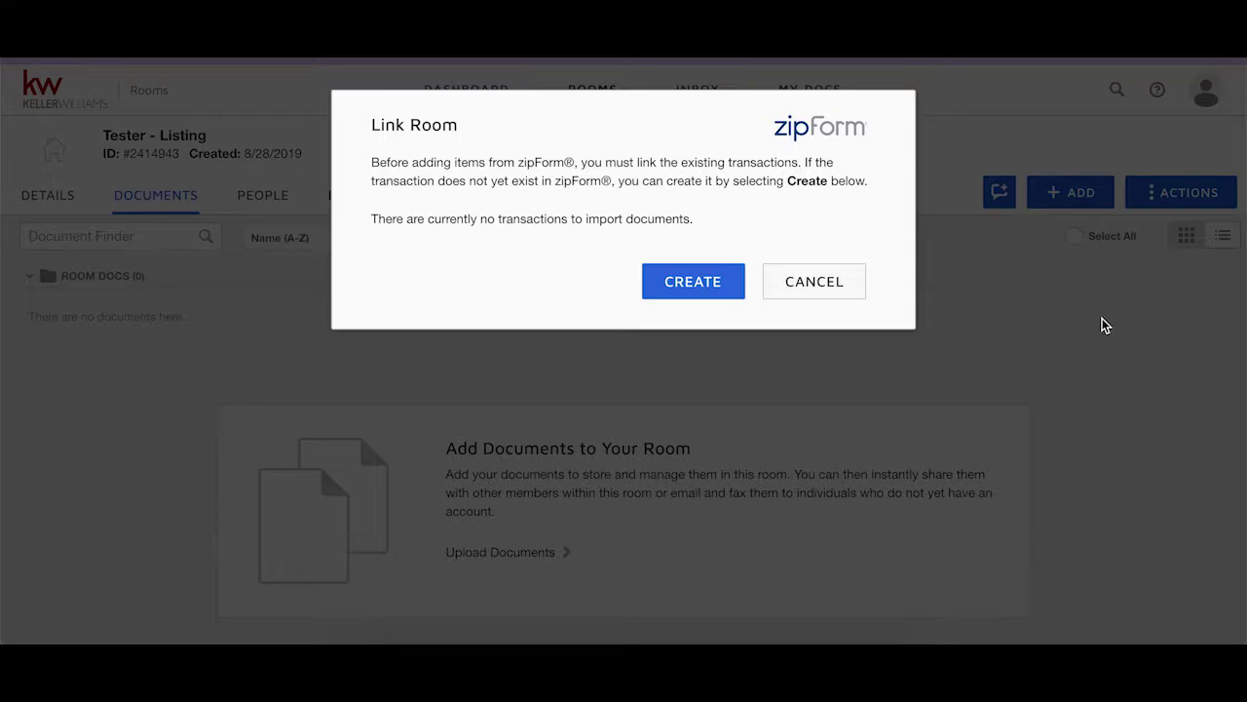
click(693, 278)
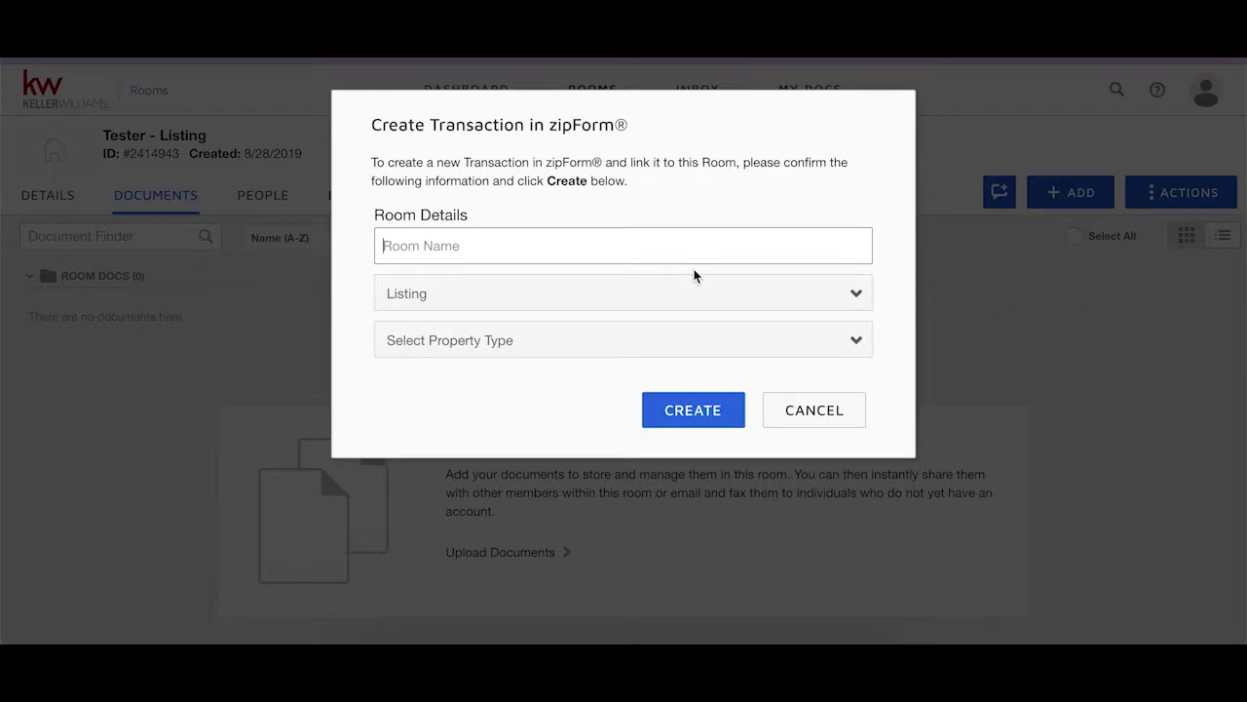
Name the room Test, set property type Residential, and create the transaction.
click(554, 244)
text(T)
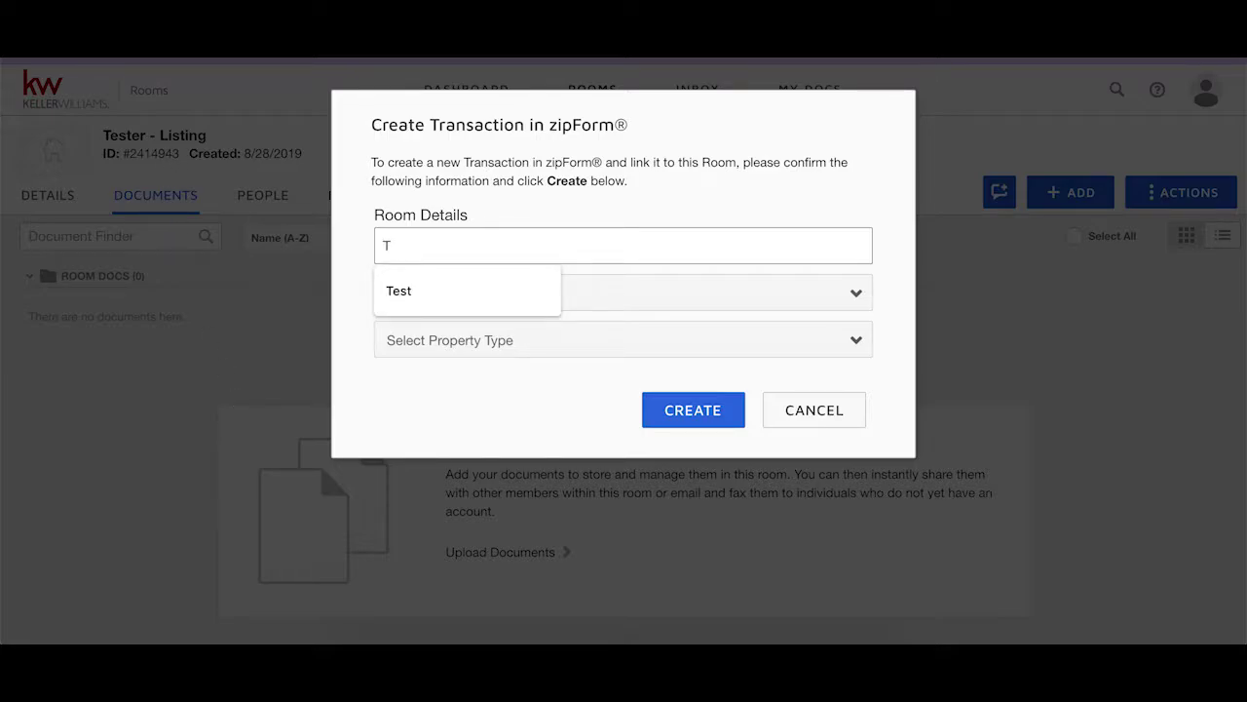
click(397, 287)
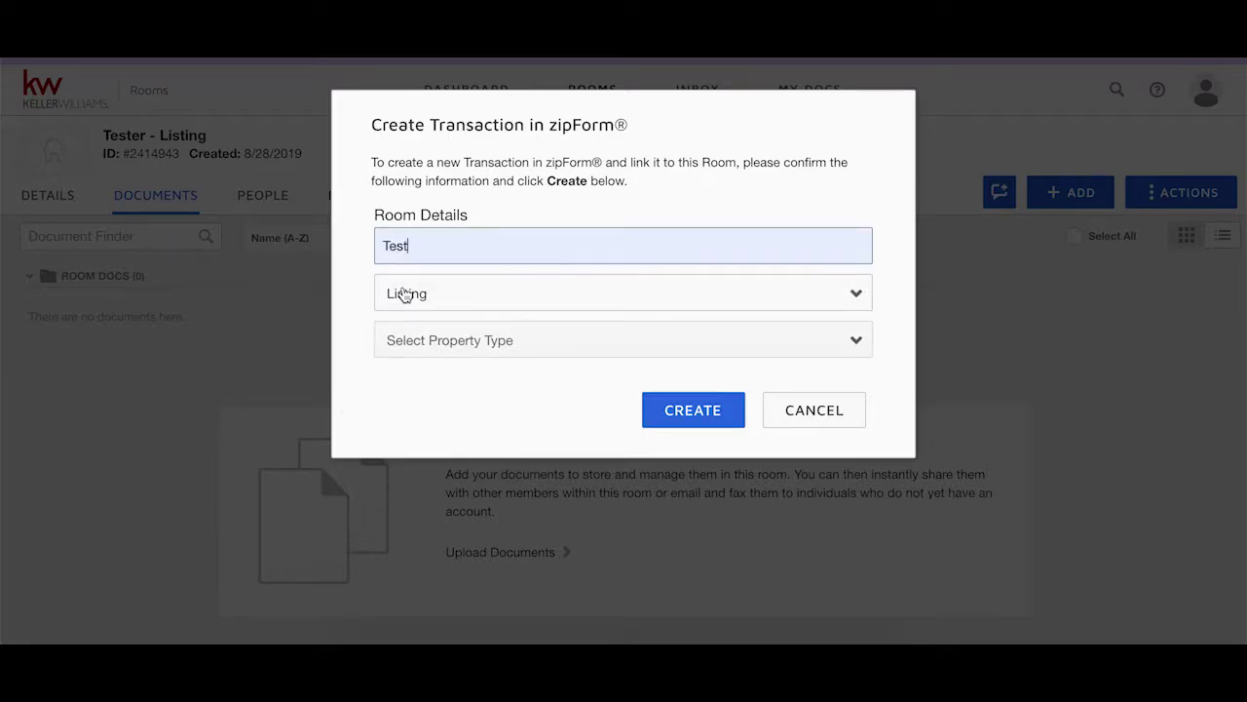
click(546, 342)
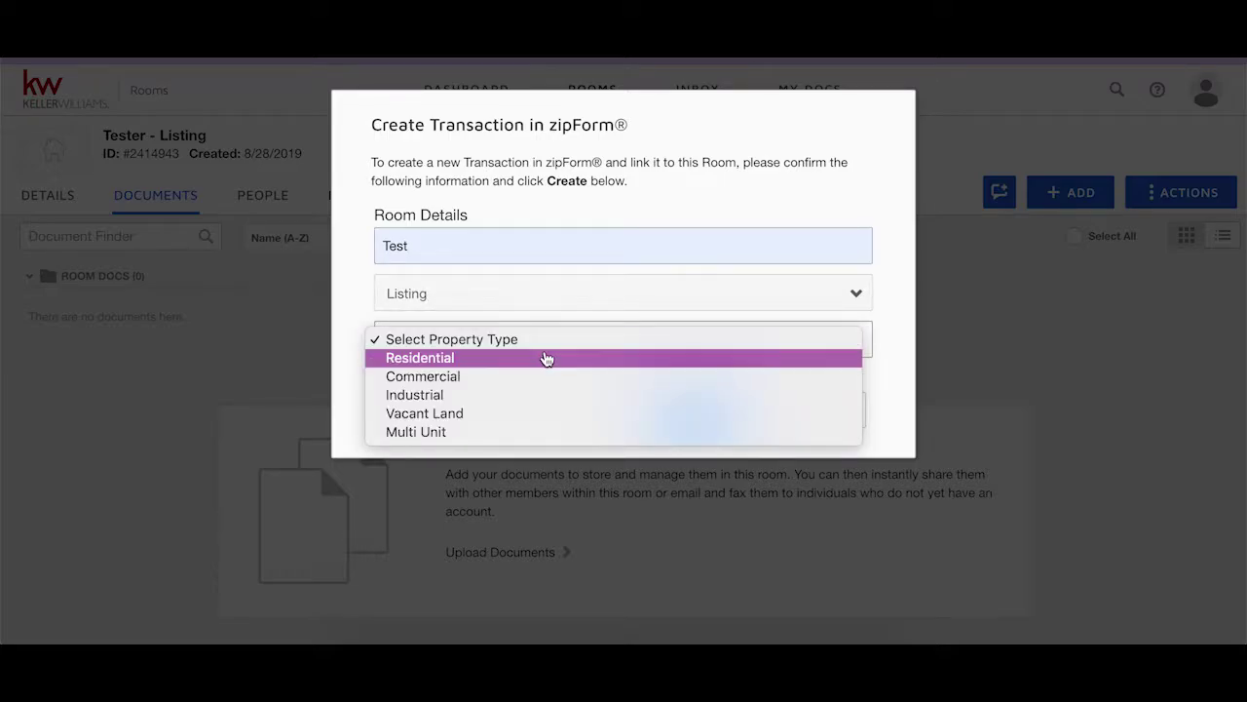
click(546, 357)
click(682, 408)
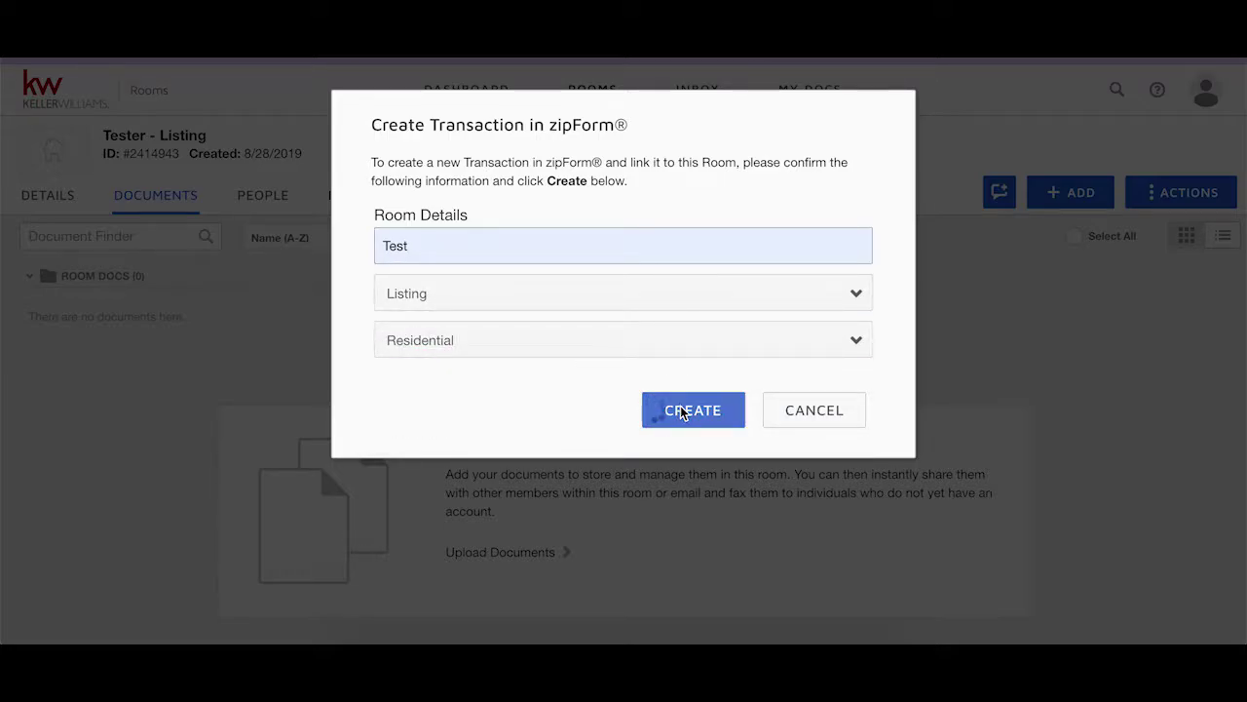
Switch the form location to zipForm Library and browse down the GAR forms list.
click(559, 220)
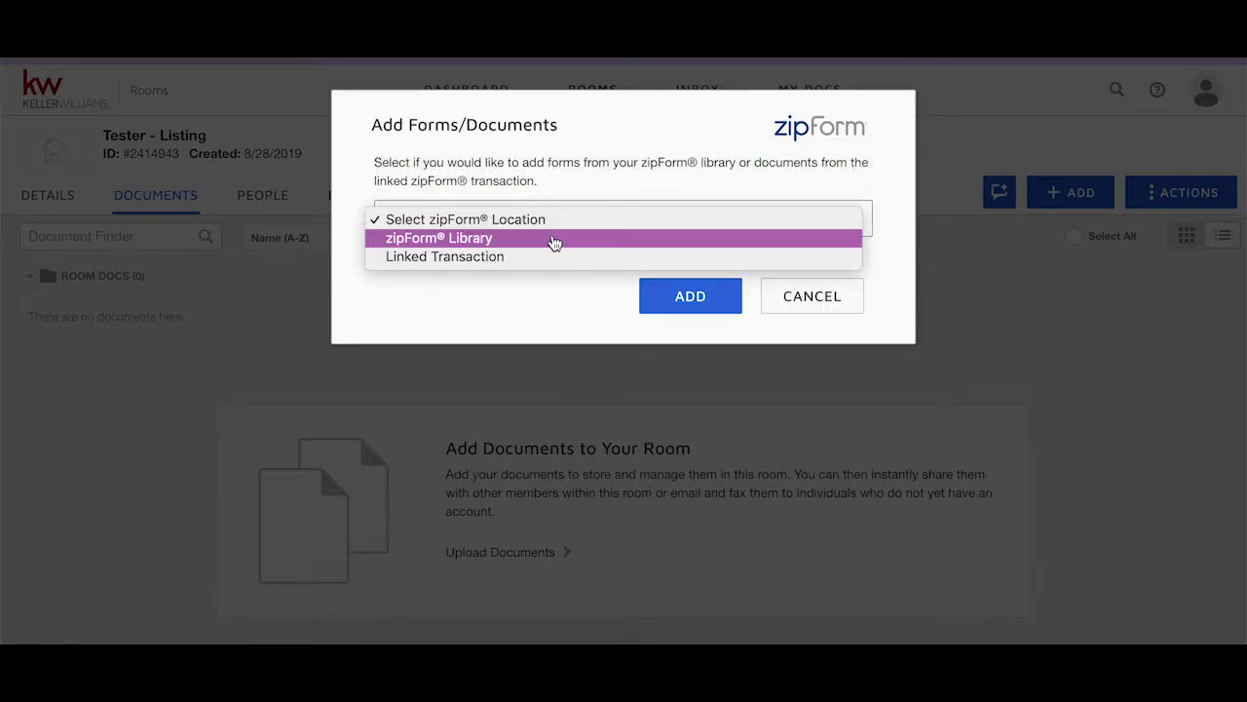
click(570, 243)
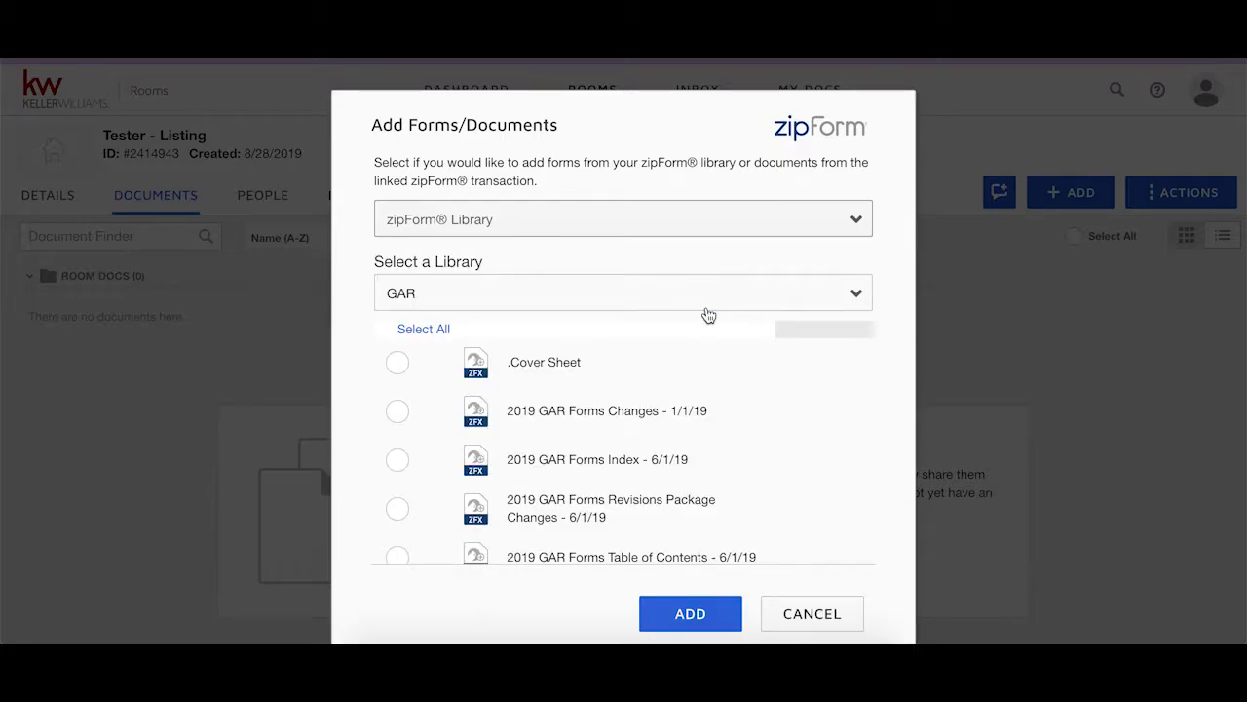
scroll(553, 475, down, 3)
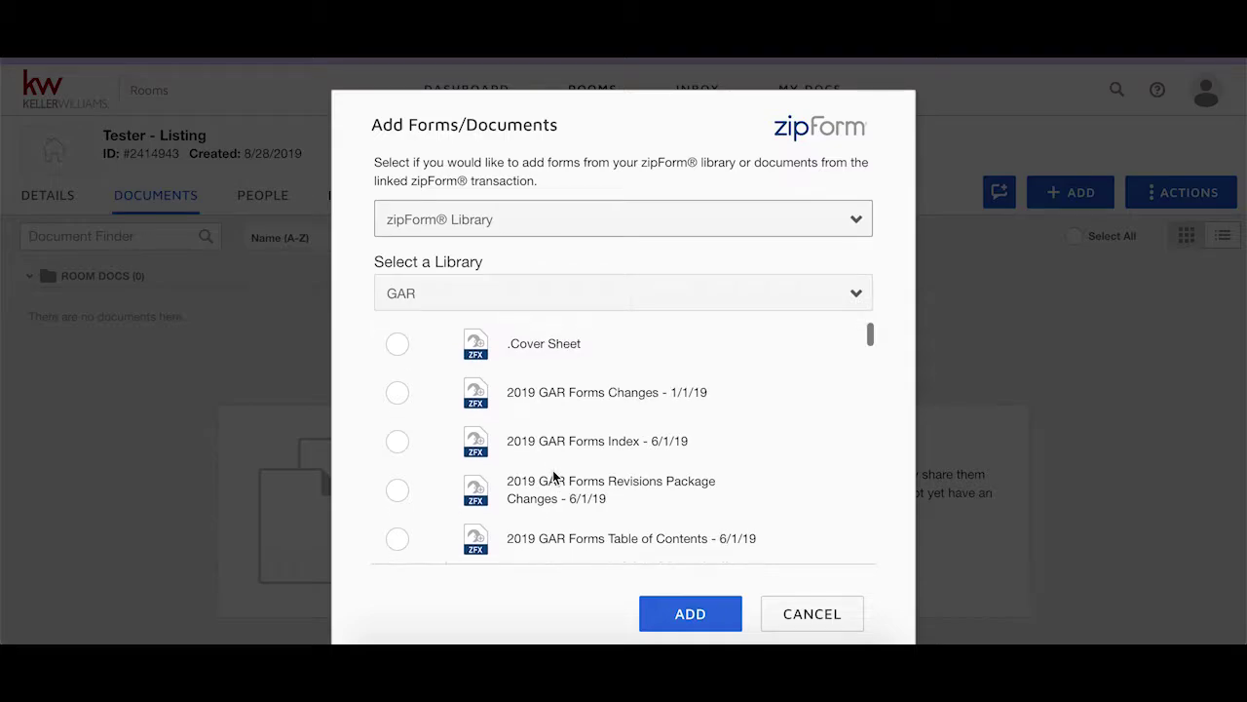
scroll(552, 472, down, 10)
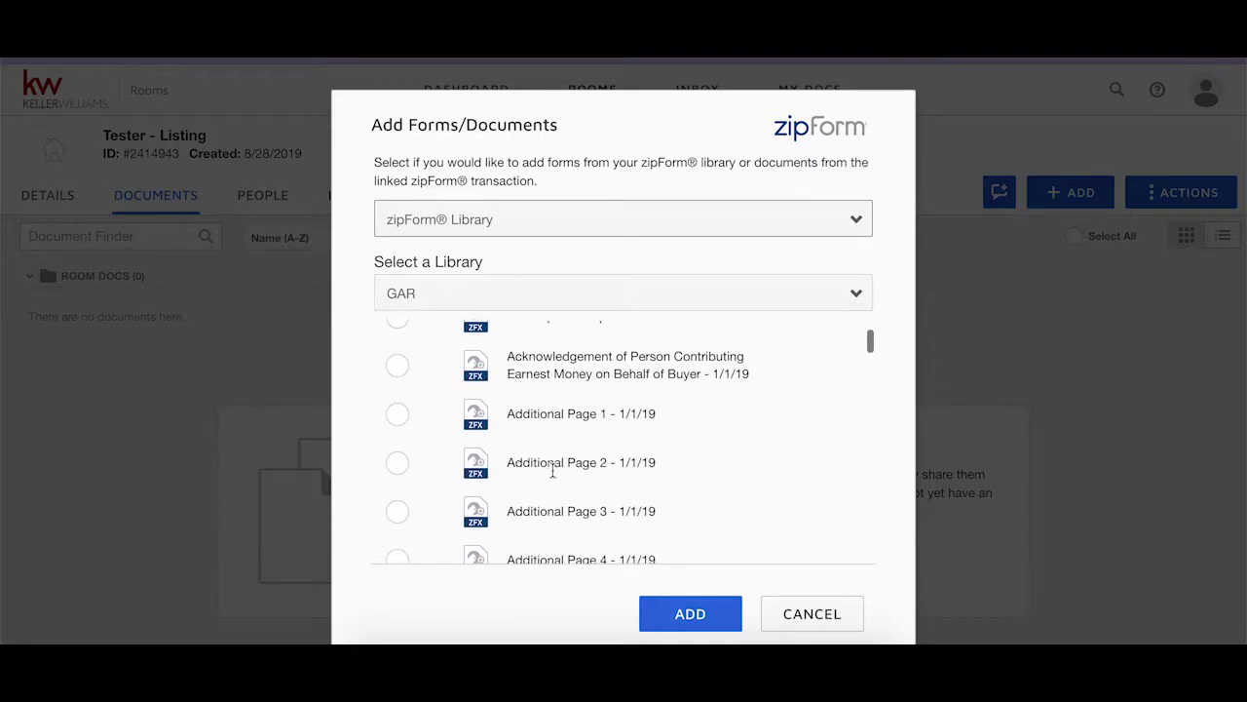
scroll(553, 472, down, 8)
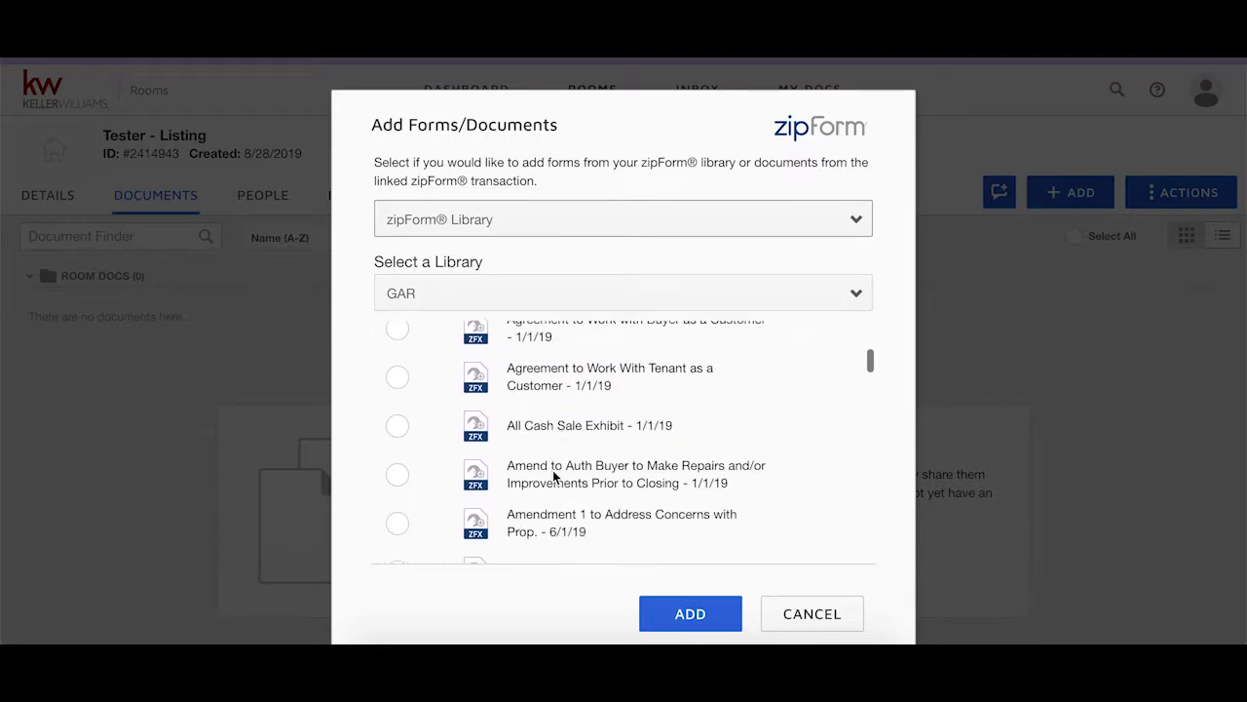
scroll(552, 473, down, 10)
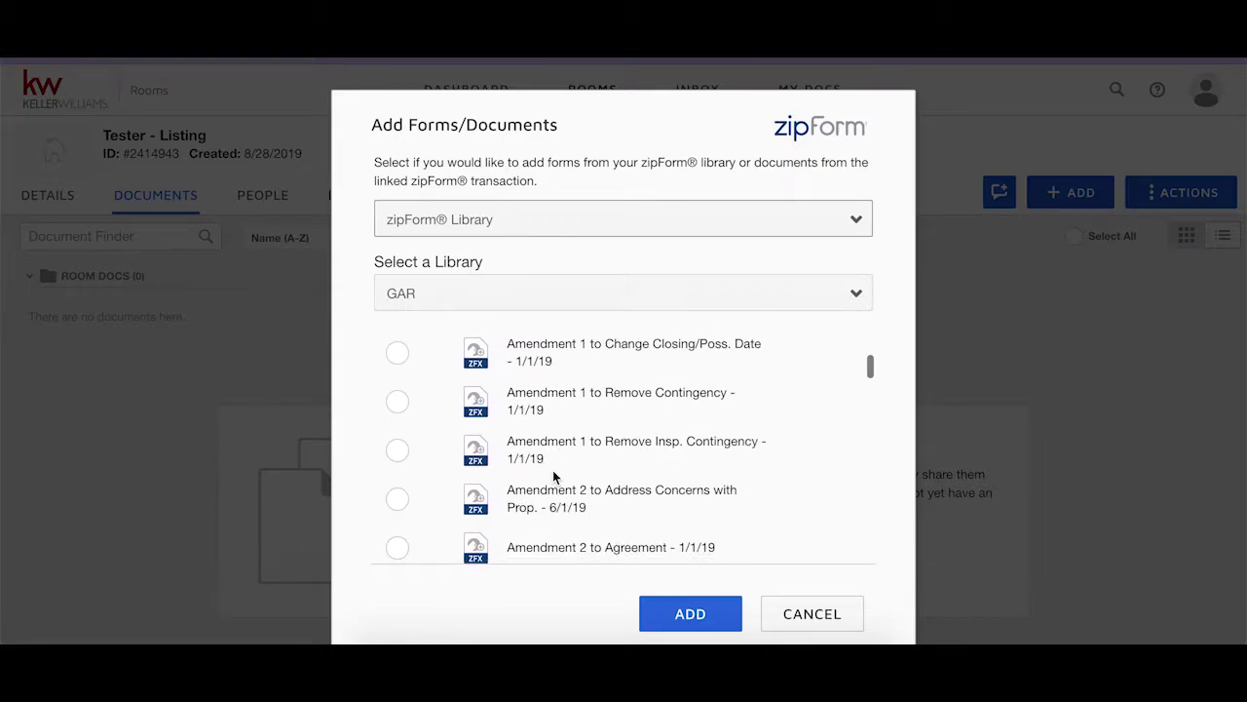
scroll(553, 472, down, 12)
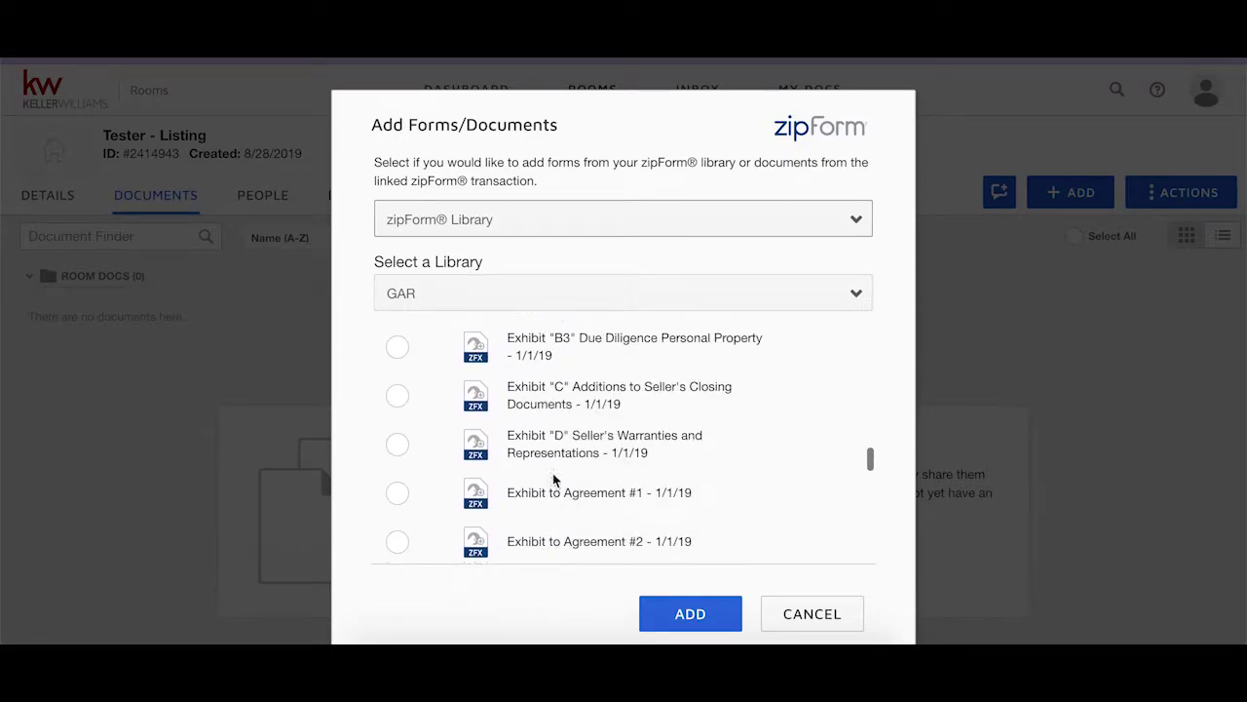
scroll(552, 473, down, 6)
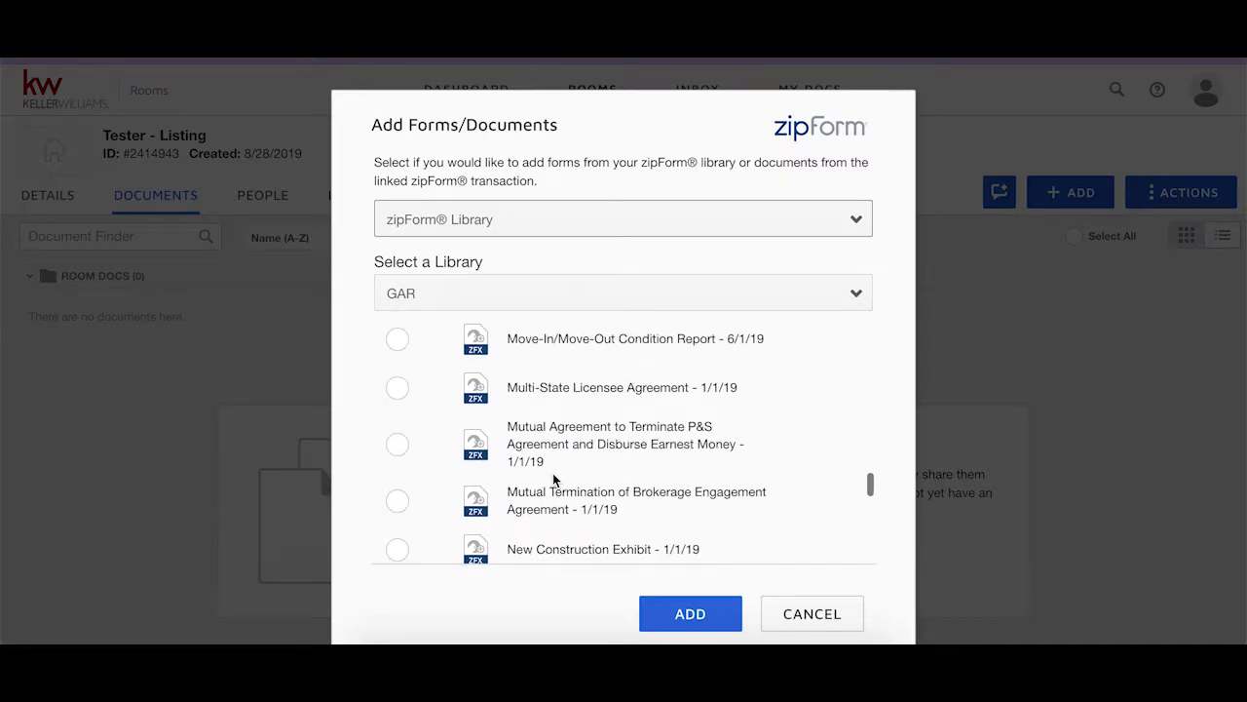
scroll(553, 473, down, 3)
scroll(553, 473, down, 10)
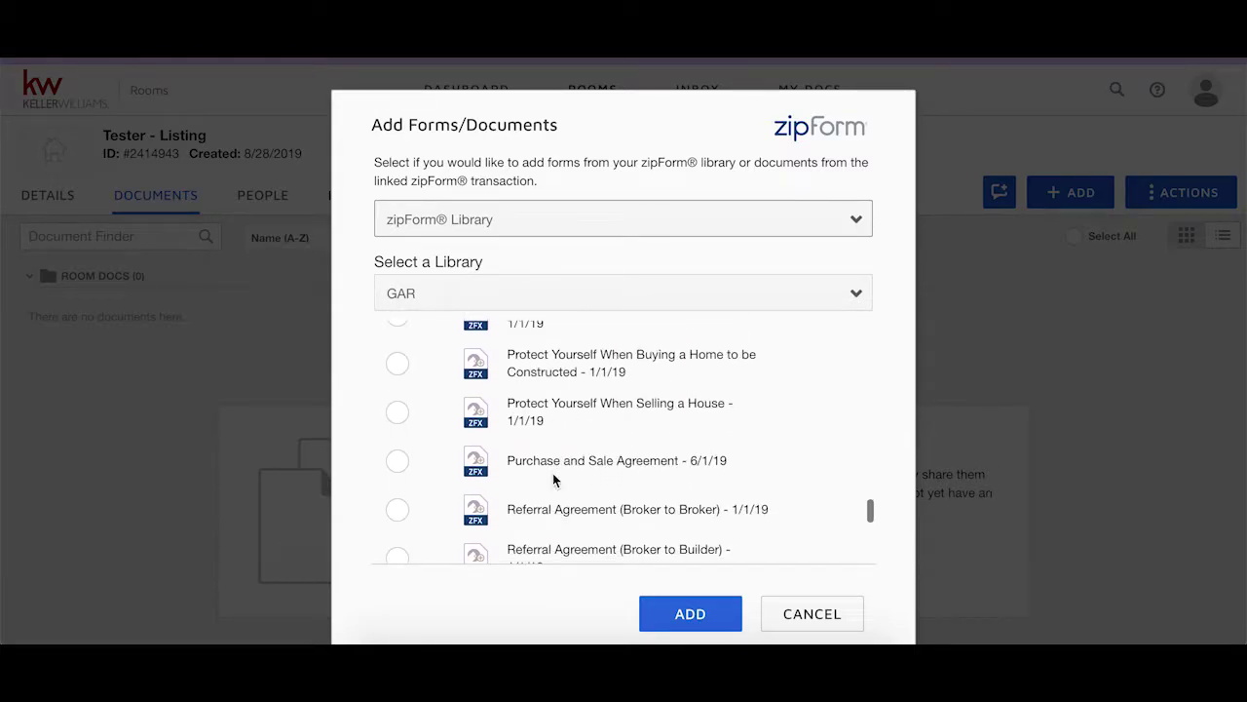
scroll(552, 478, down, 10)
Tick Purchase and Sale Agreement - 6/1/19 and add it to the room.
scroll(553, 478, up, 10)
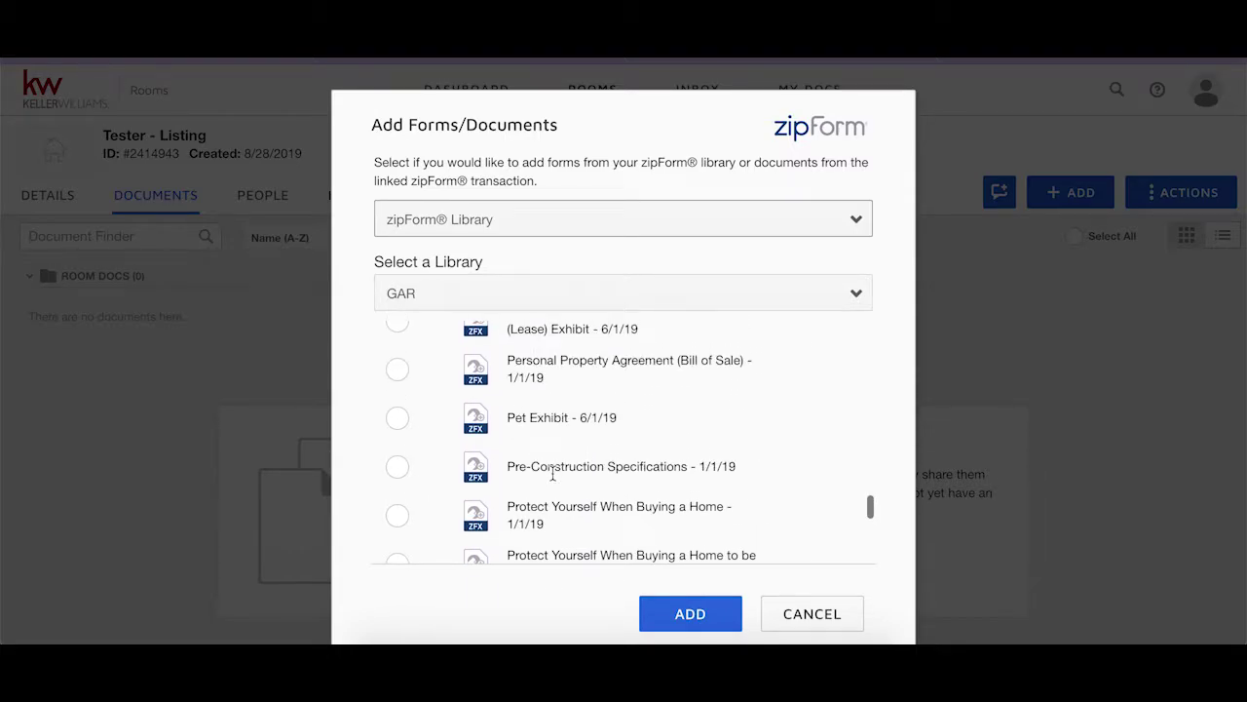
scroll(553, 472, down, 3)
click(395, 475)
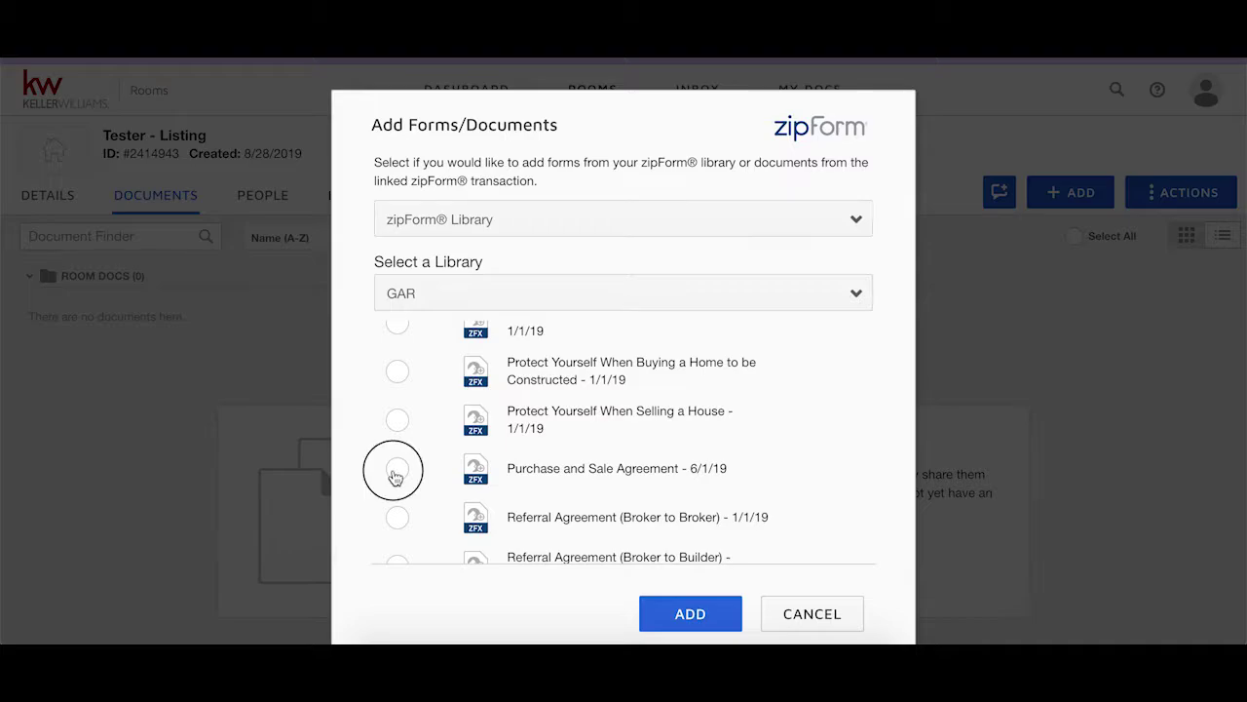
click(662, 617)
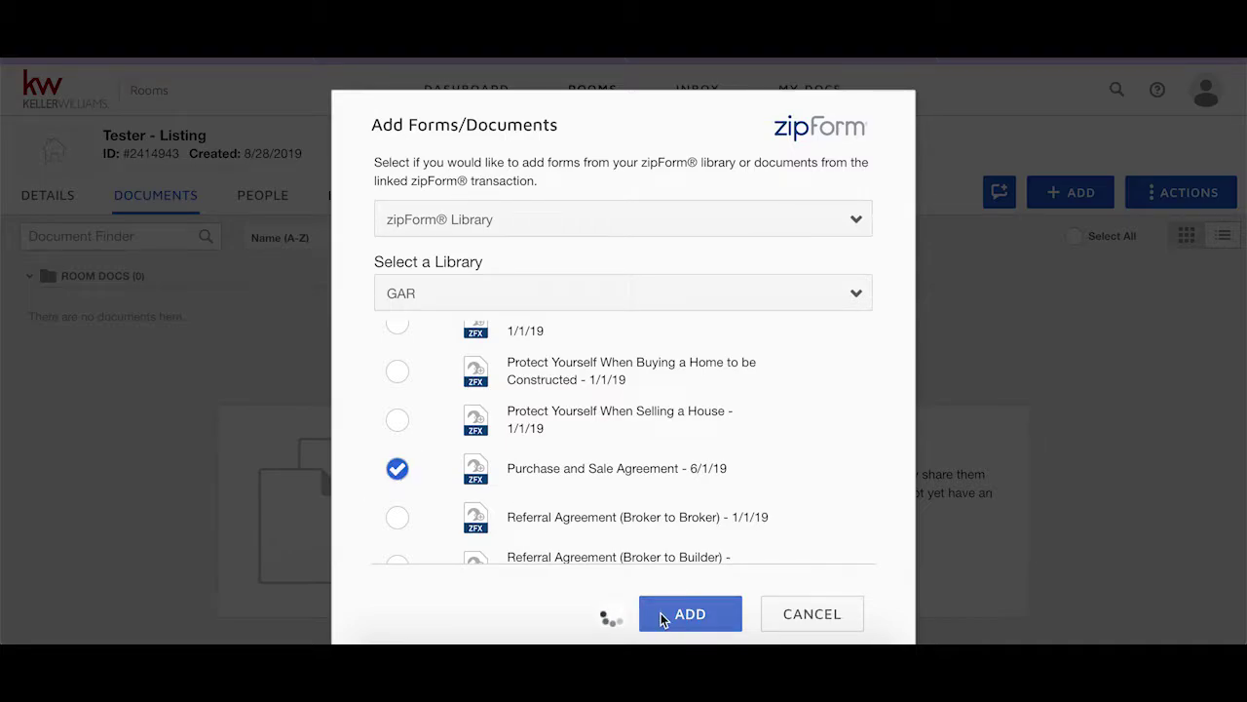